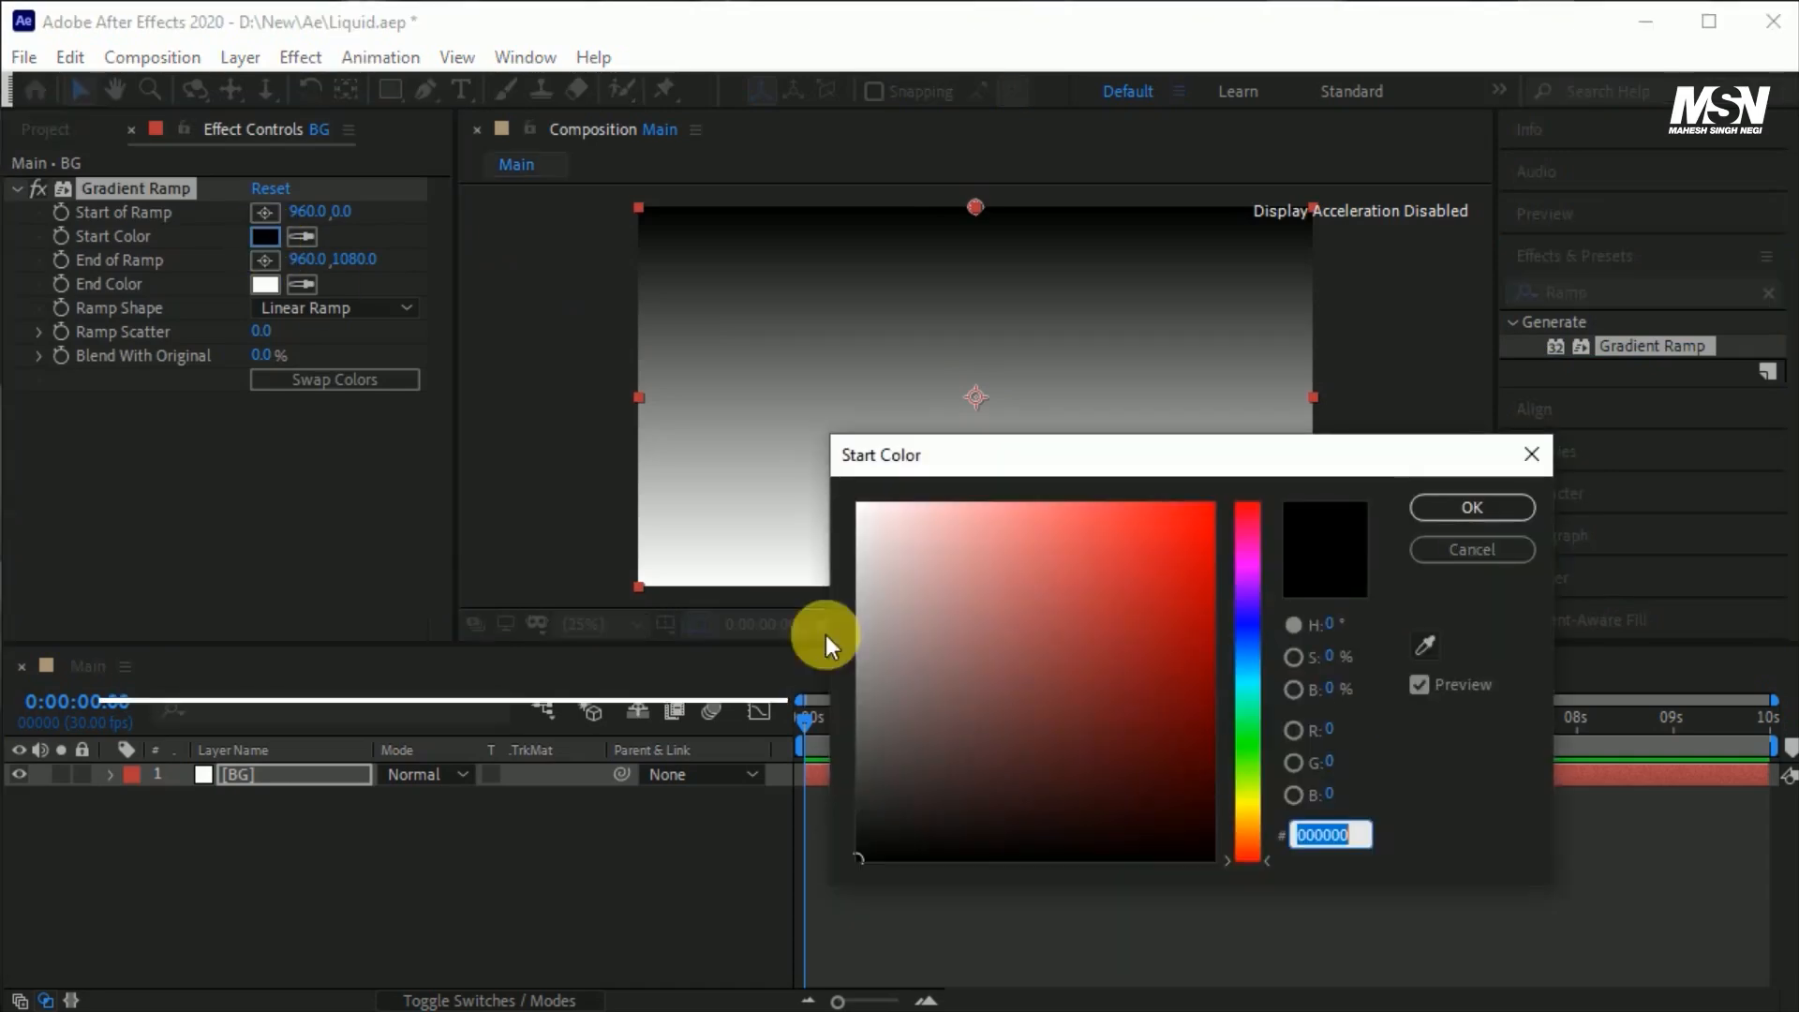
# Set the Gradient Ramp's start color to light blue and its end color to blue (1589FF).
pyautogui.moveTo(1111, 560); pyautogui.dragTo(1045, 508)
pyautogui.click(1472, 507)
pyautogui.click(265, 284)
pyautogui.click(1248, 656)
pyautogui.click(1166, 535)
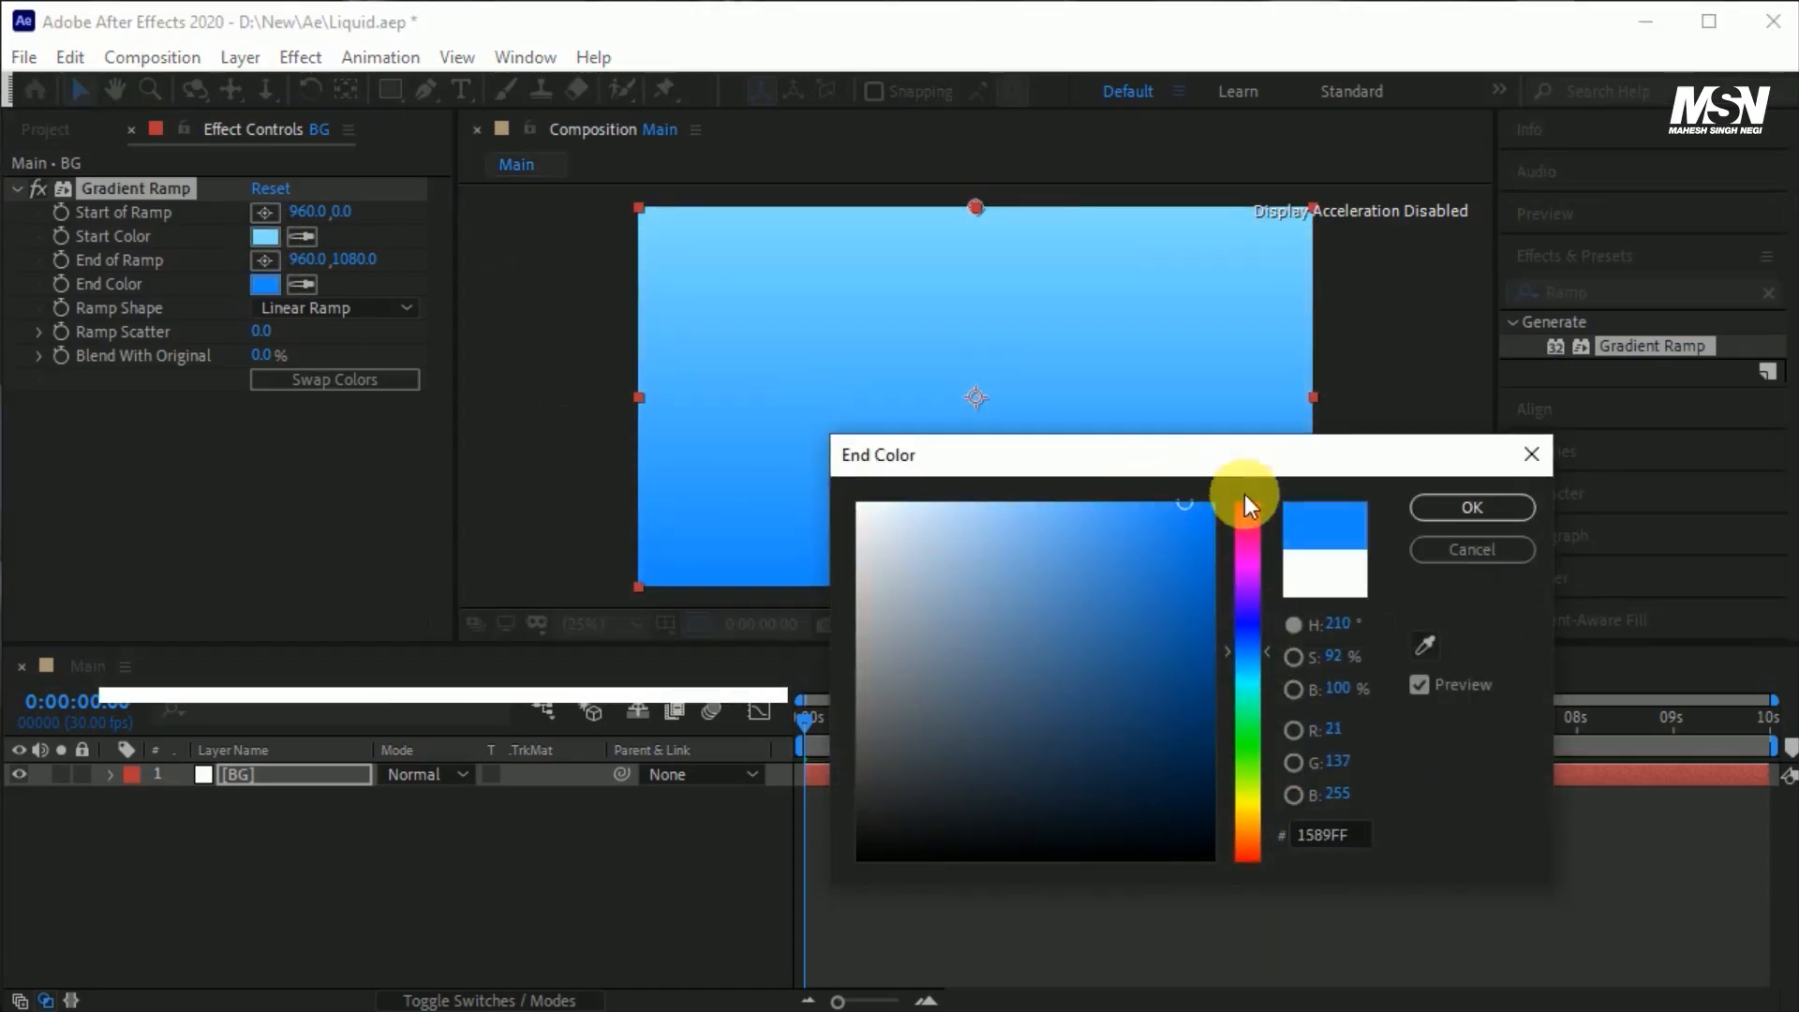
pyautogui.click(1452, 510)
# Make the gradient a radial ramp with its start point at about 960, 276 and a ramp scatter of 15.
pyautogui.click(395, 312)
pyautogui.click(339, 369)
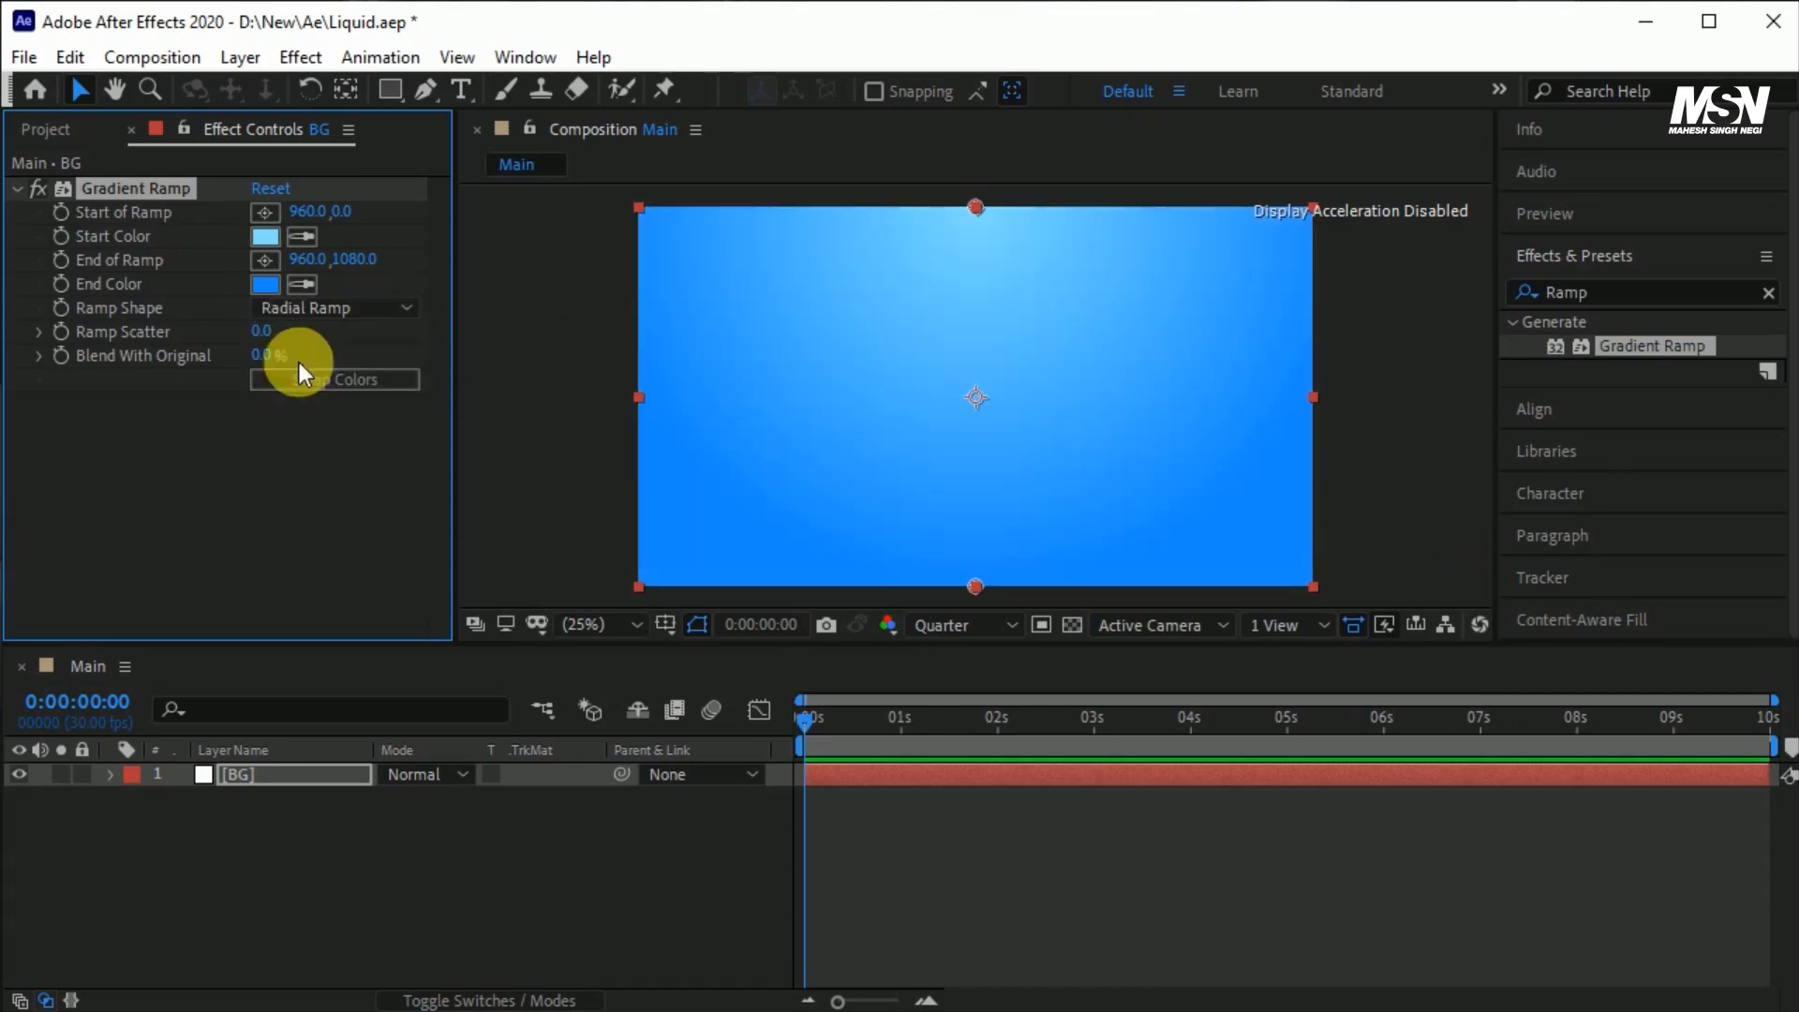
pyautogui.moveTo(976, 207); pyautogui.dragTo(982, 301)
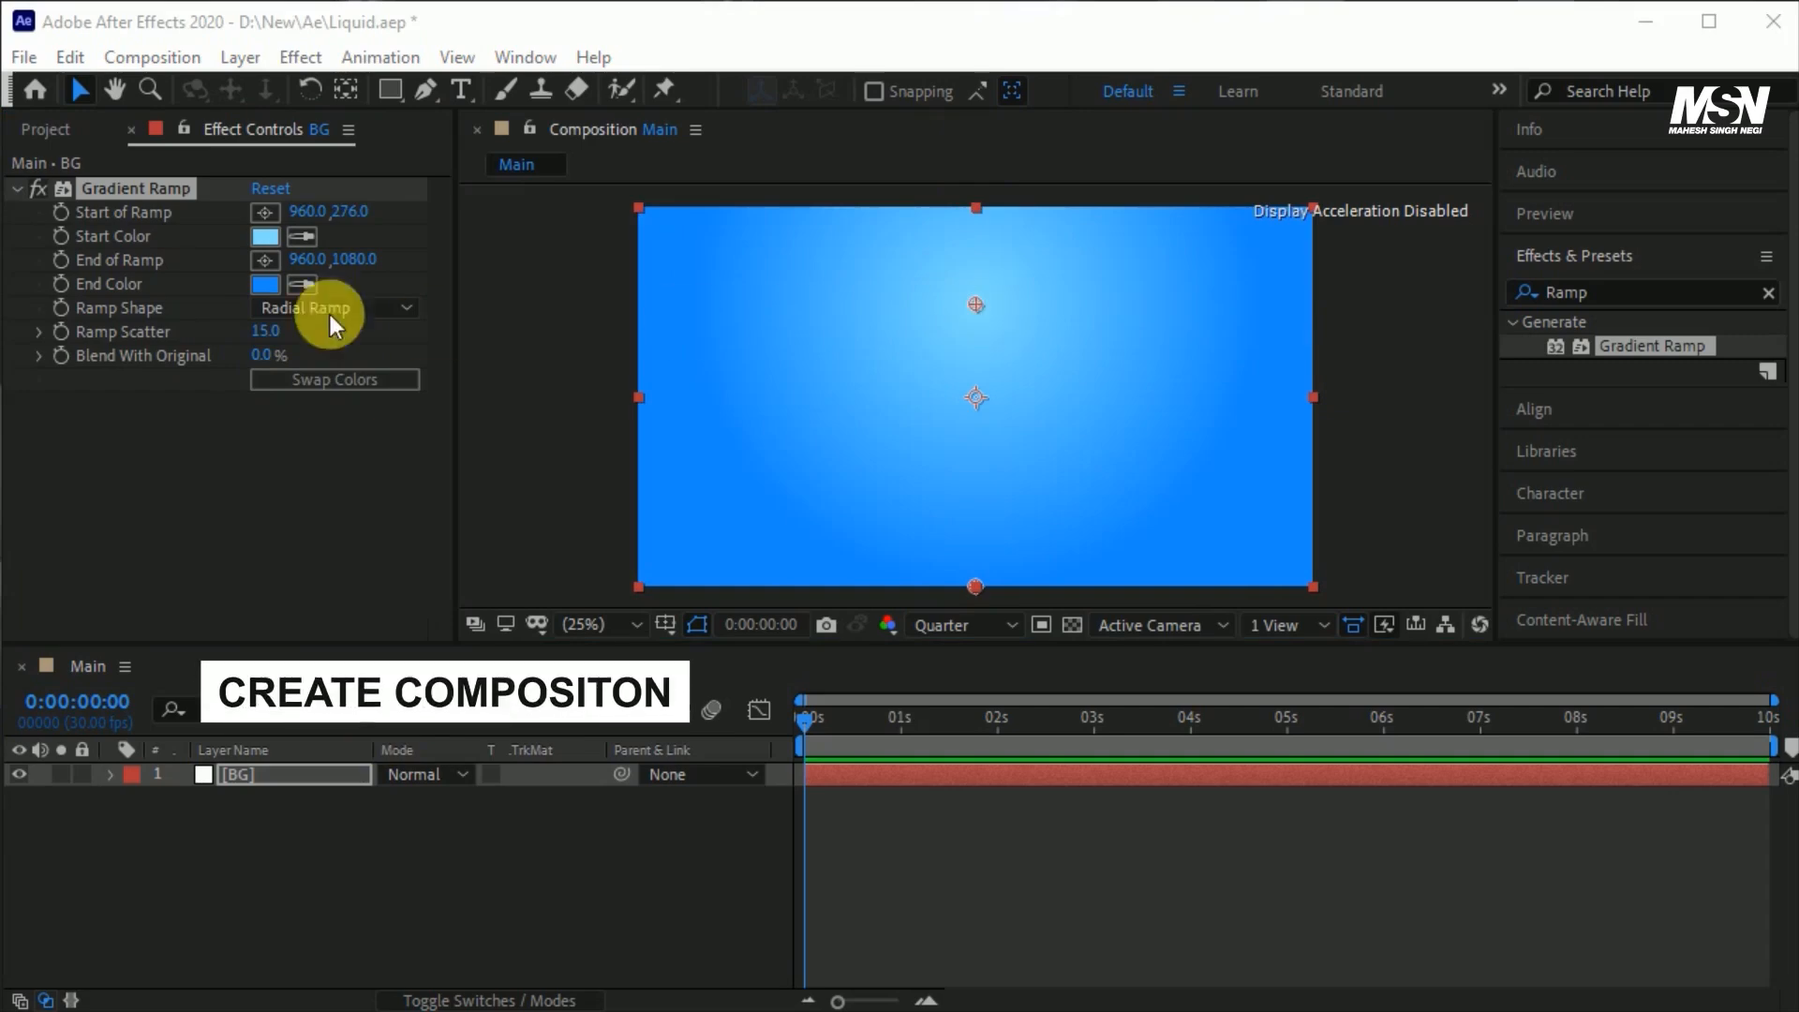
# Create a new composition named Liquid with the existing 1920 x 1080, 30 fps, 10-second settings.
pyautogui.click(81, 133)
pyautogui.click(114, 635)
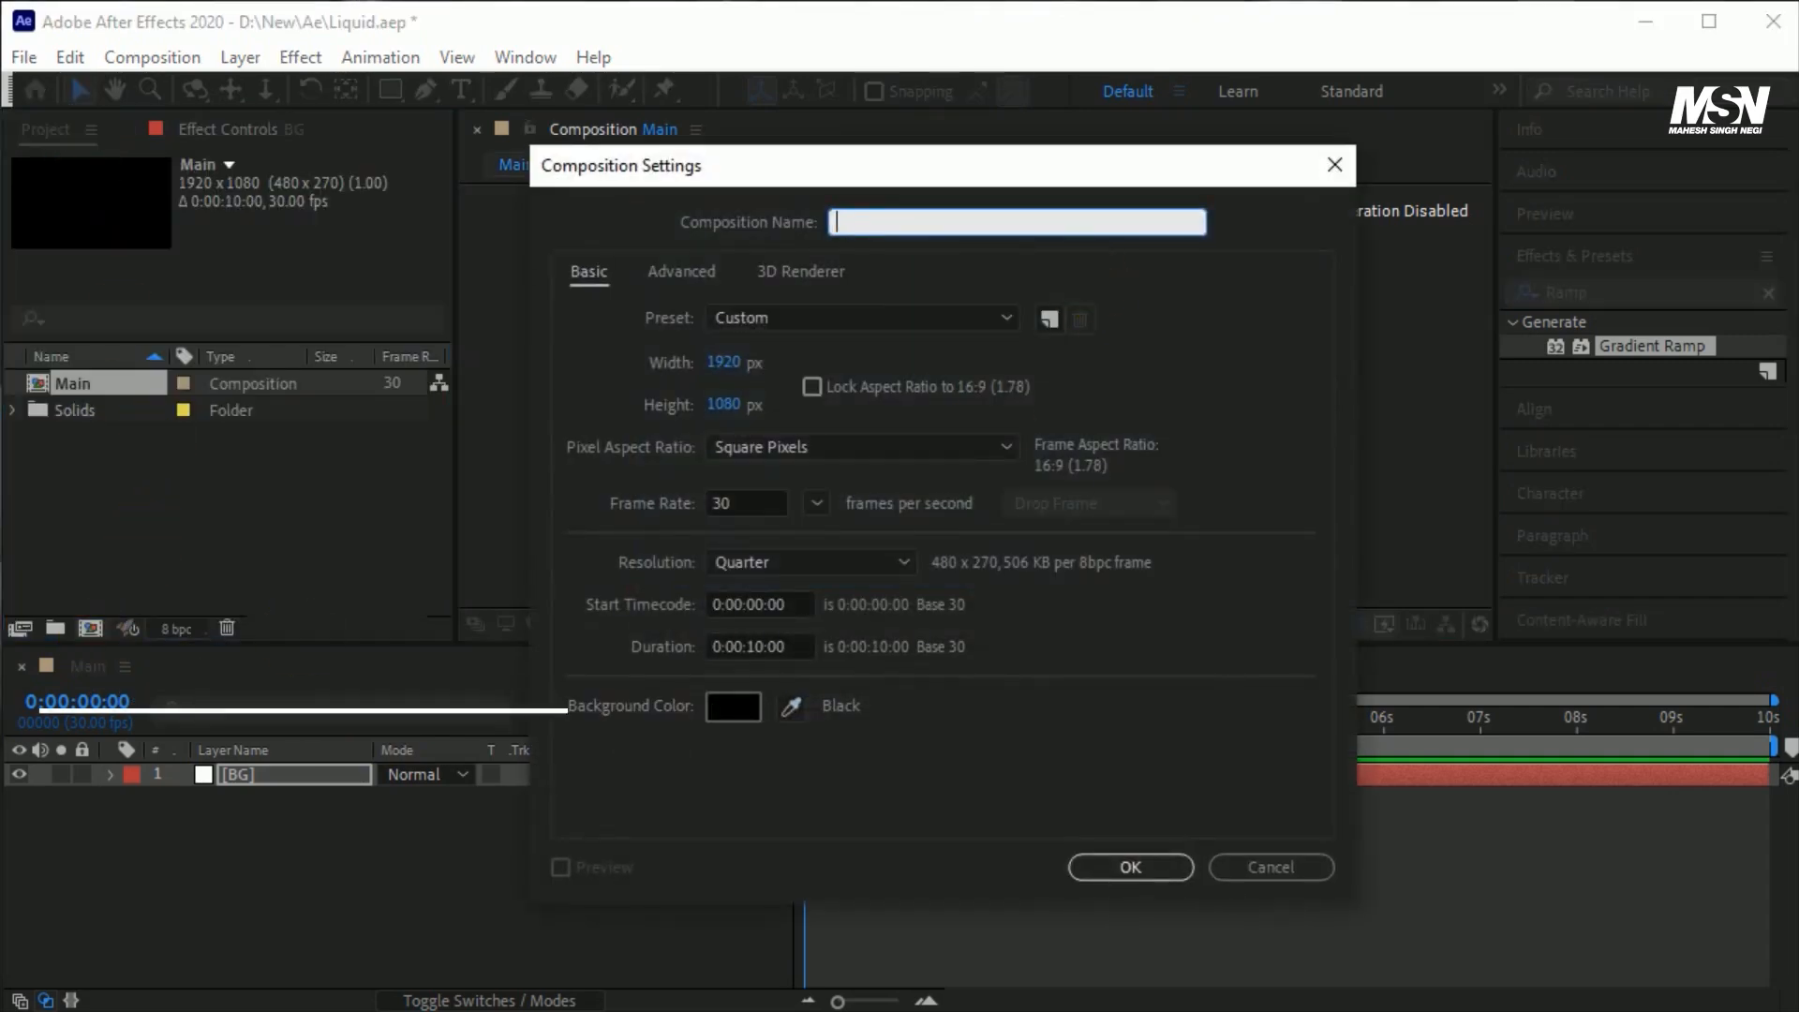
pyautogui.write('Liquid')
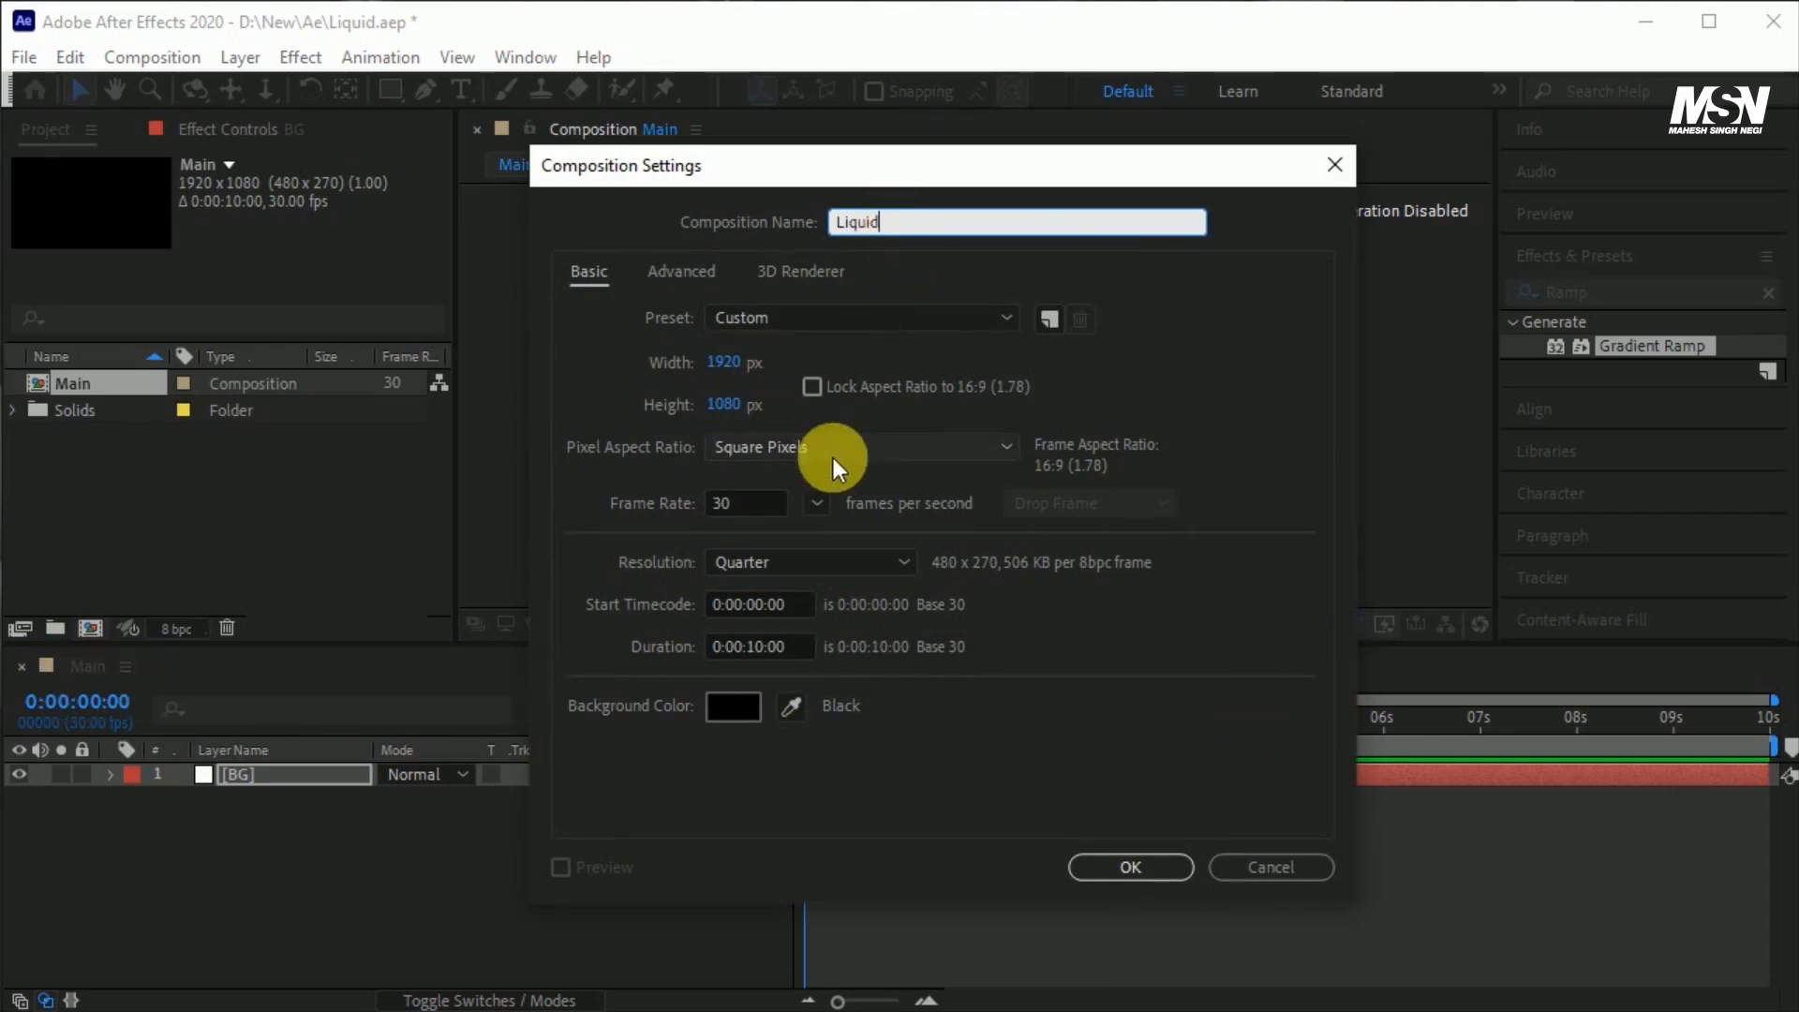
pyautogui.click(1185, 870)
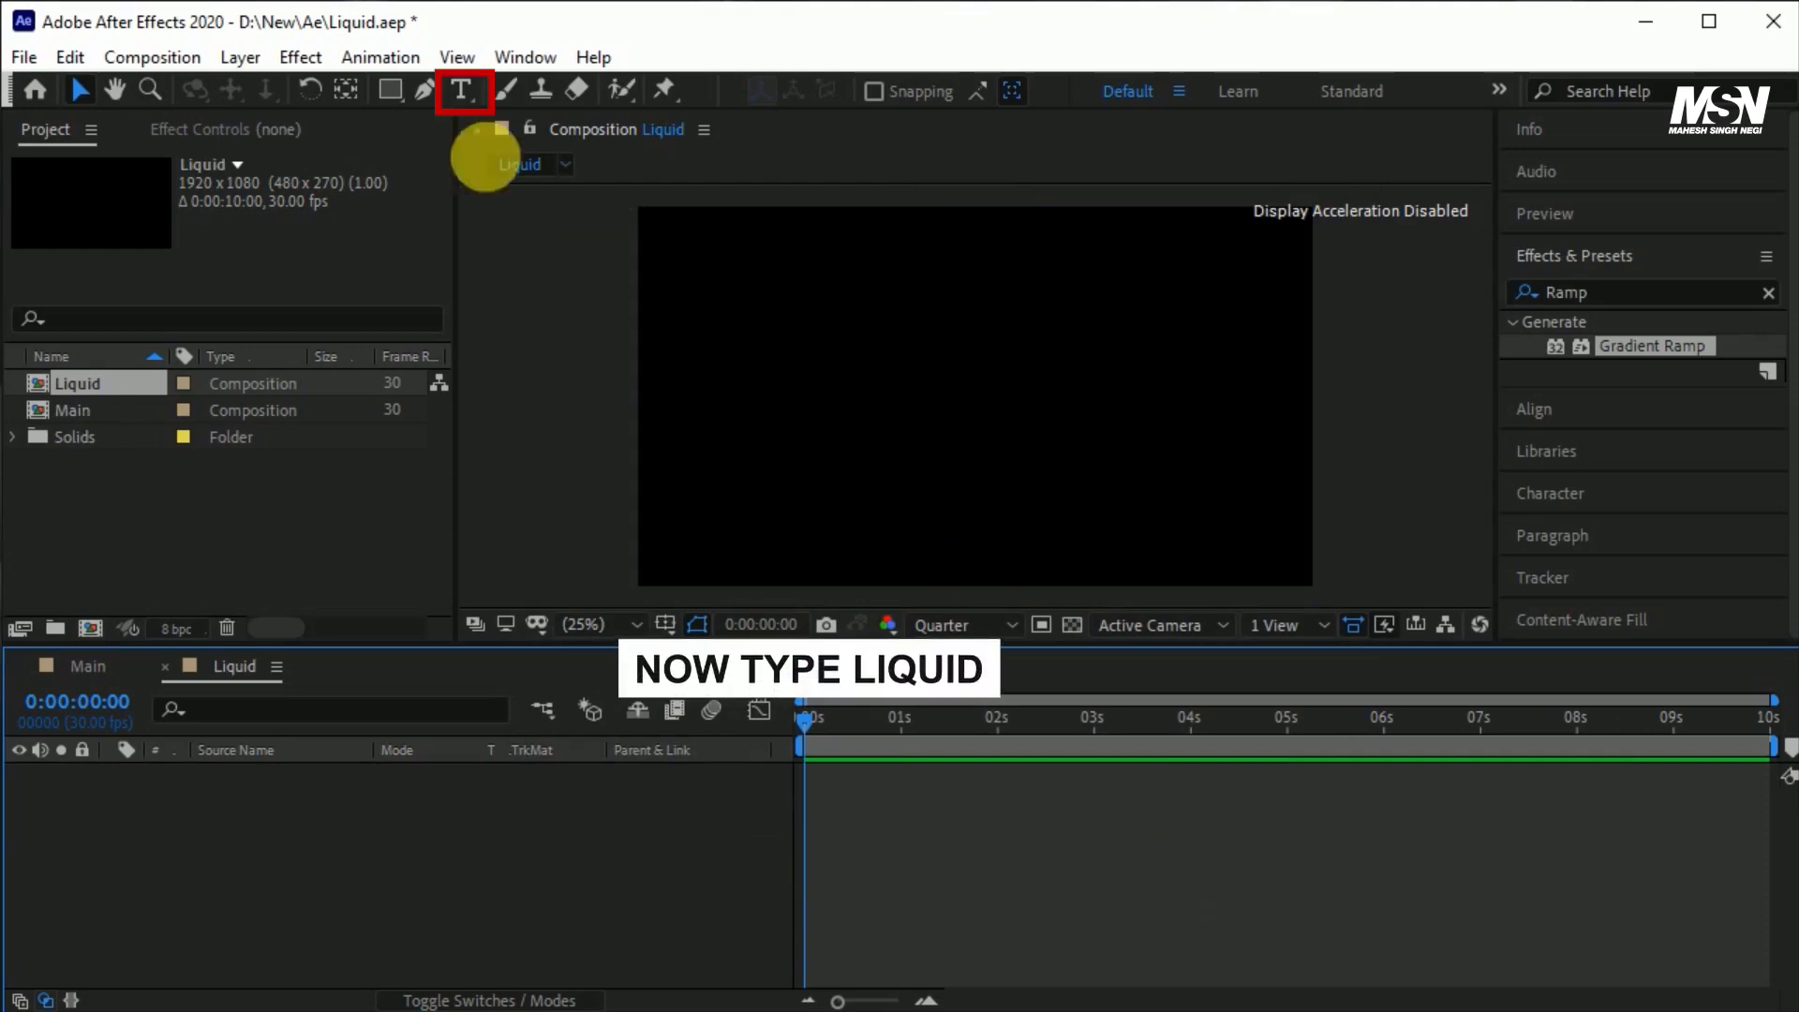
# Add a text layer reading "Liquid" in the Liquid composition.
pyautogui.click(460, 90)
pyautogui.click(908, 382)
pyautogui.write('L')
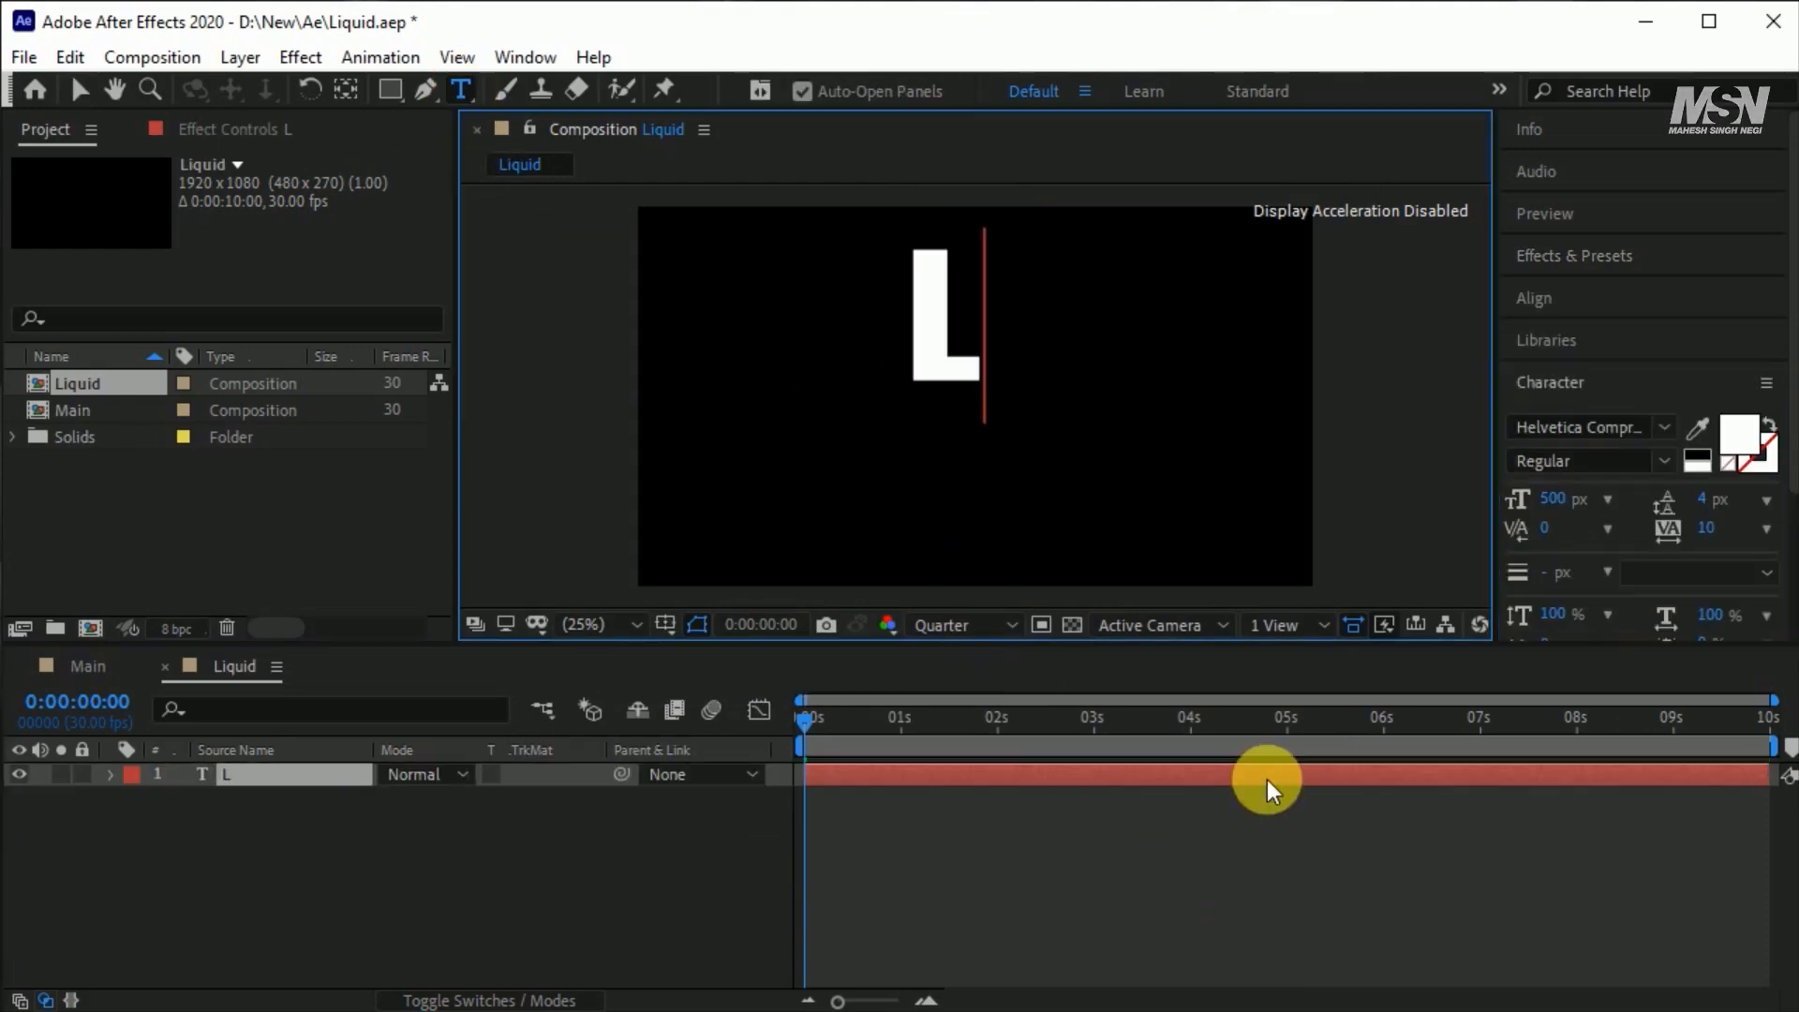
pyautogui.write('iquid')
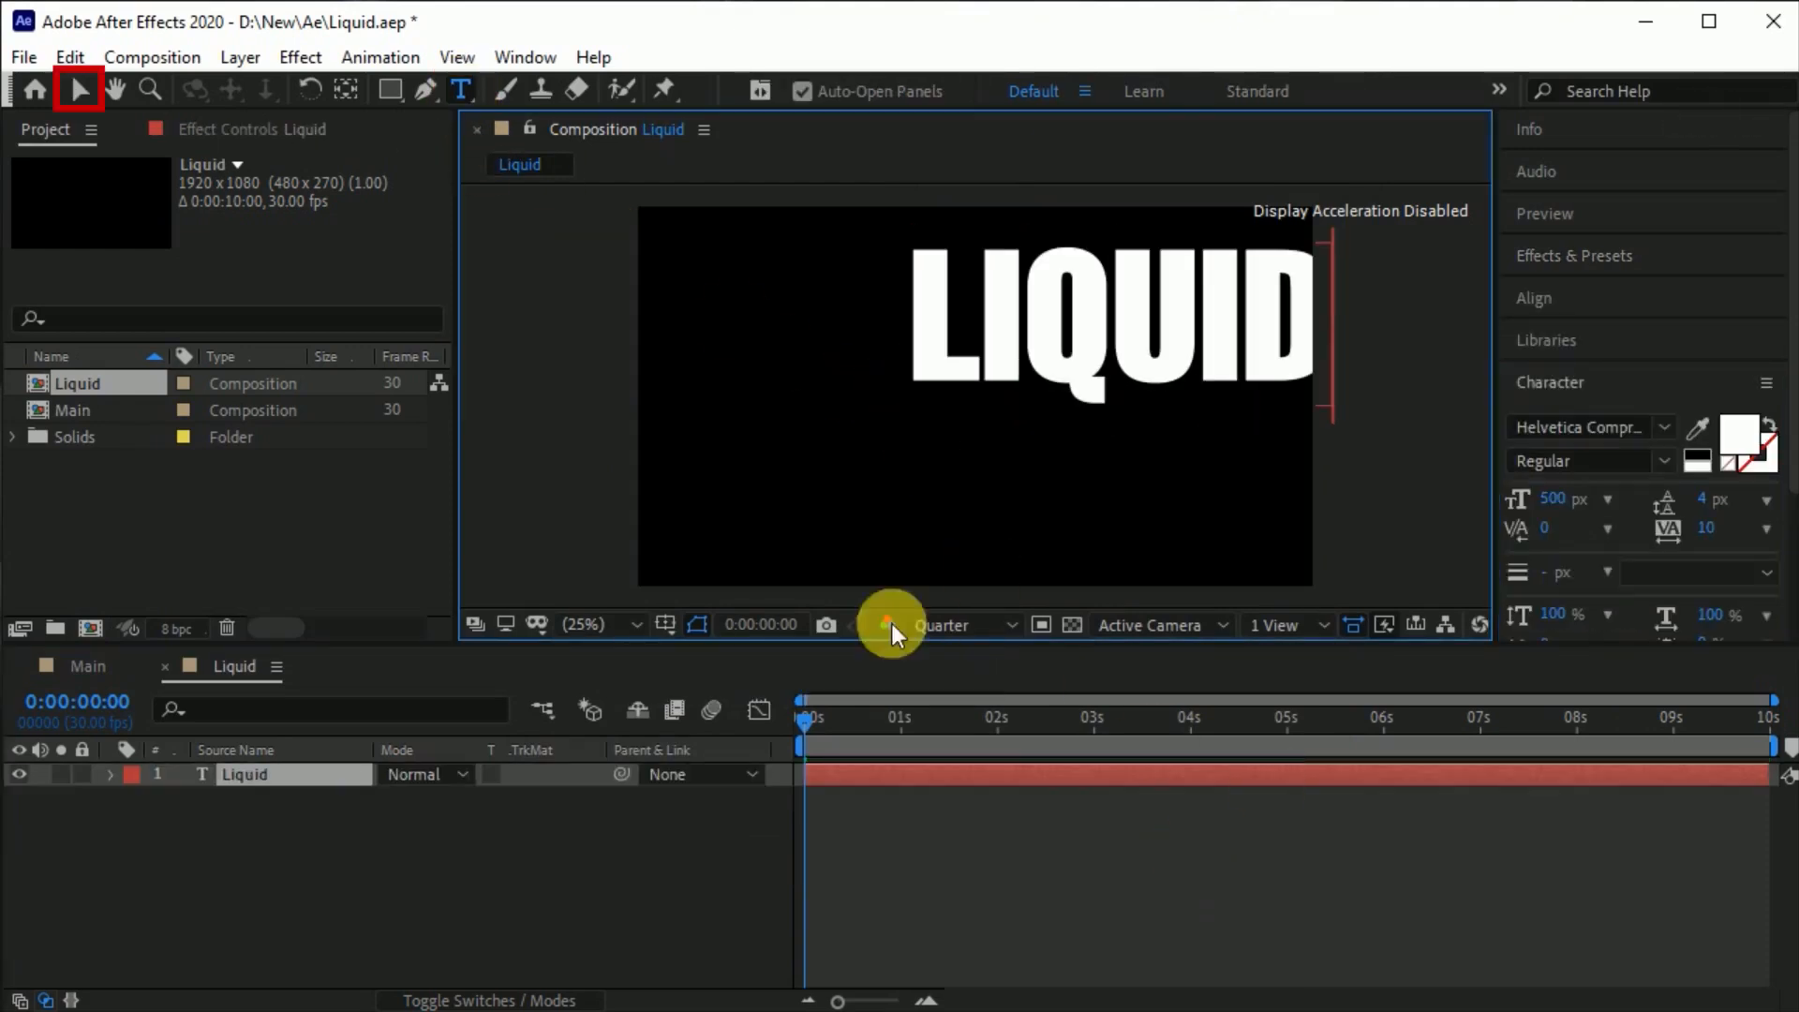
# Center the text and its anchor point in the frame, and place the Liquid composition above BG in Main.
pyautogui.click(79, 90)
pyautogui.click(346, 90)
pyautogui.click(1588, 306)
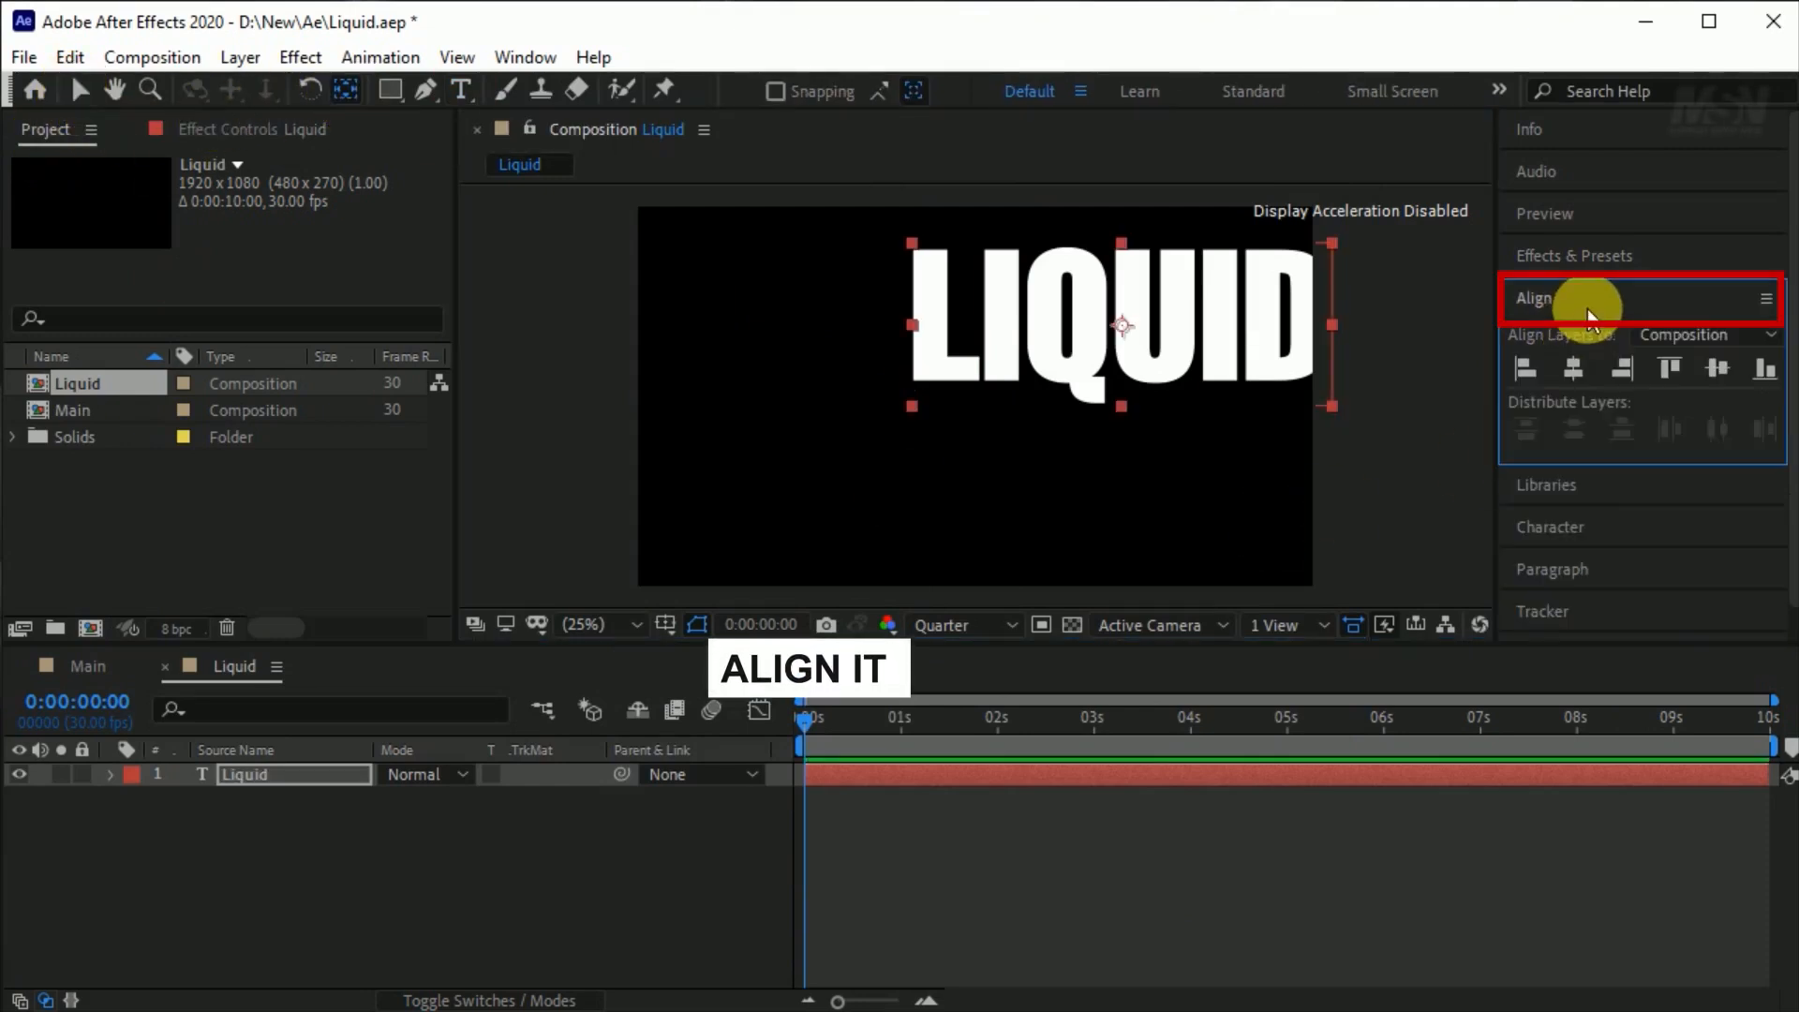
pyautogui.click(1574, 369)
pyautogui.click(1717, 368)
pyautogui.moveTo(97, 674); pyautogui.dragTo(300, 777)
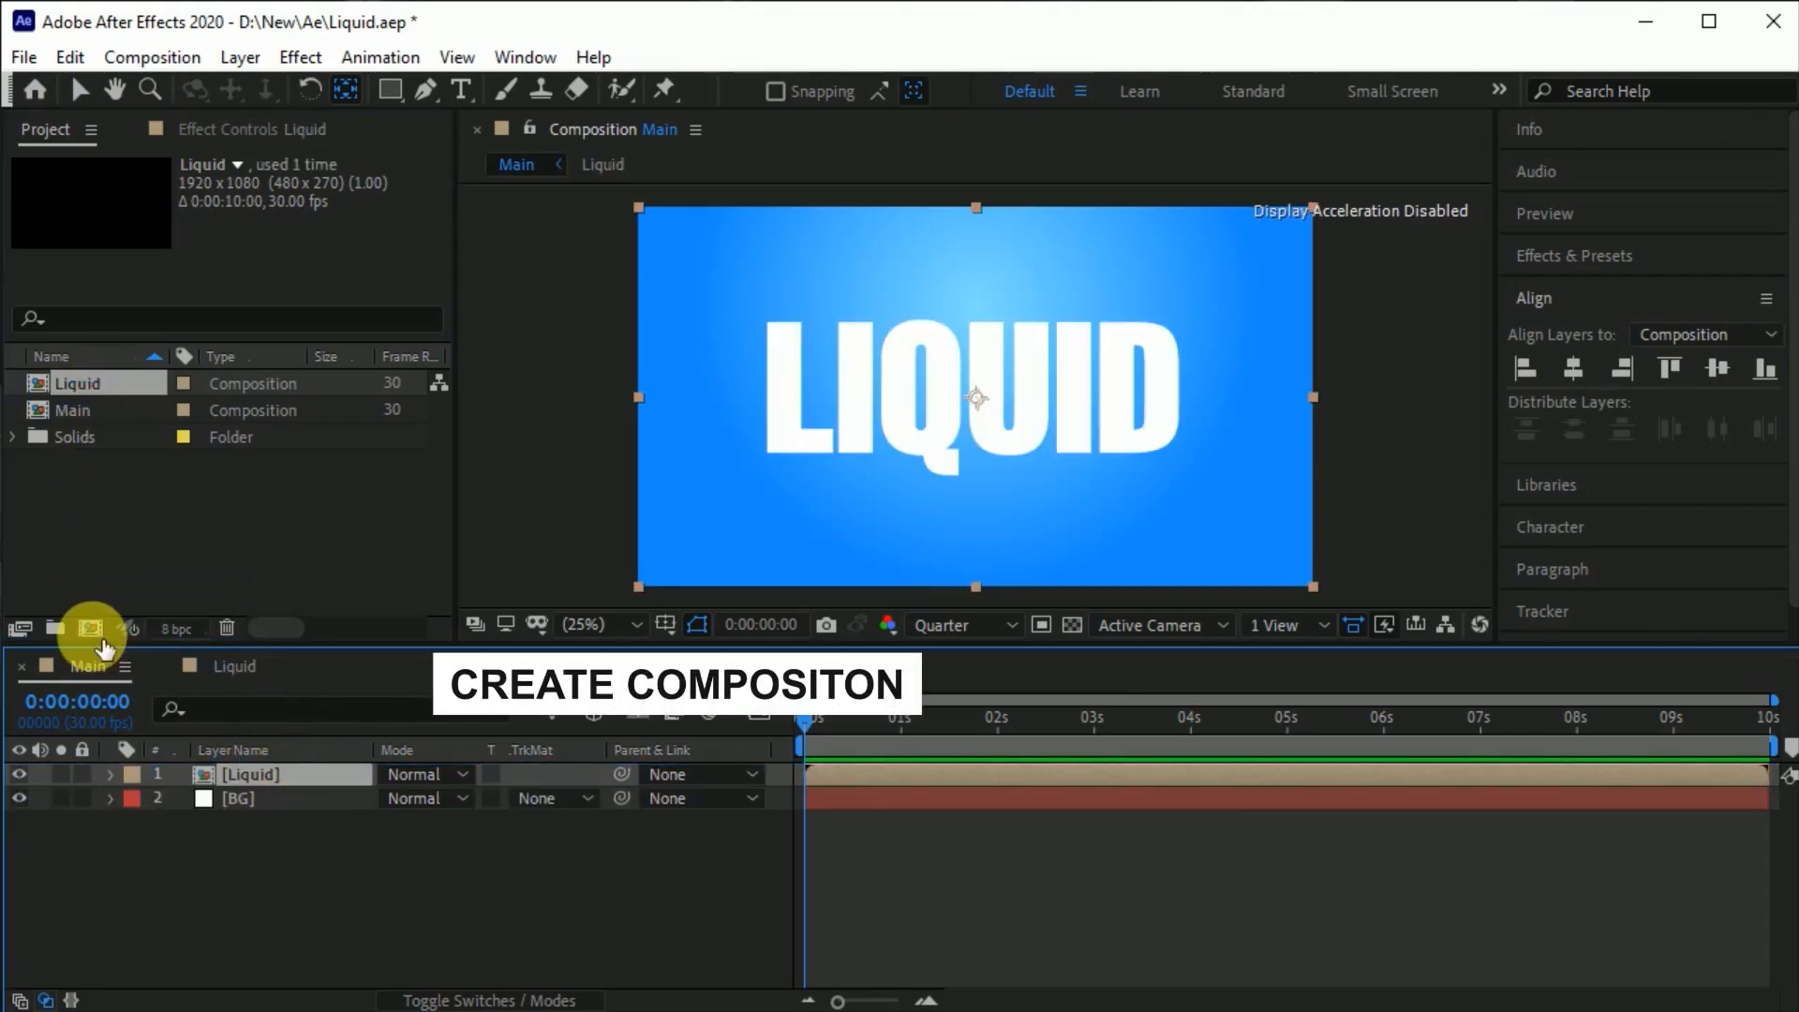
# Create a new composition named Wave with the same settings.
pyautogui.click(90, 627)
pyautogui.doubleClick(902, 227)
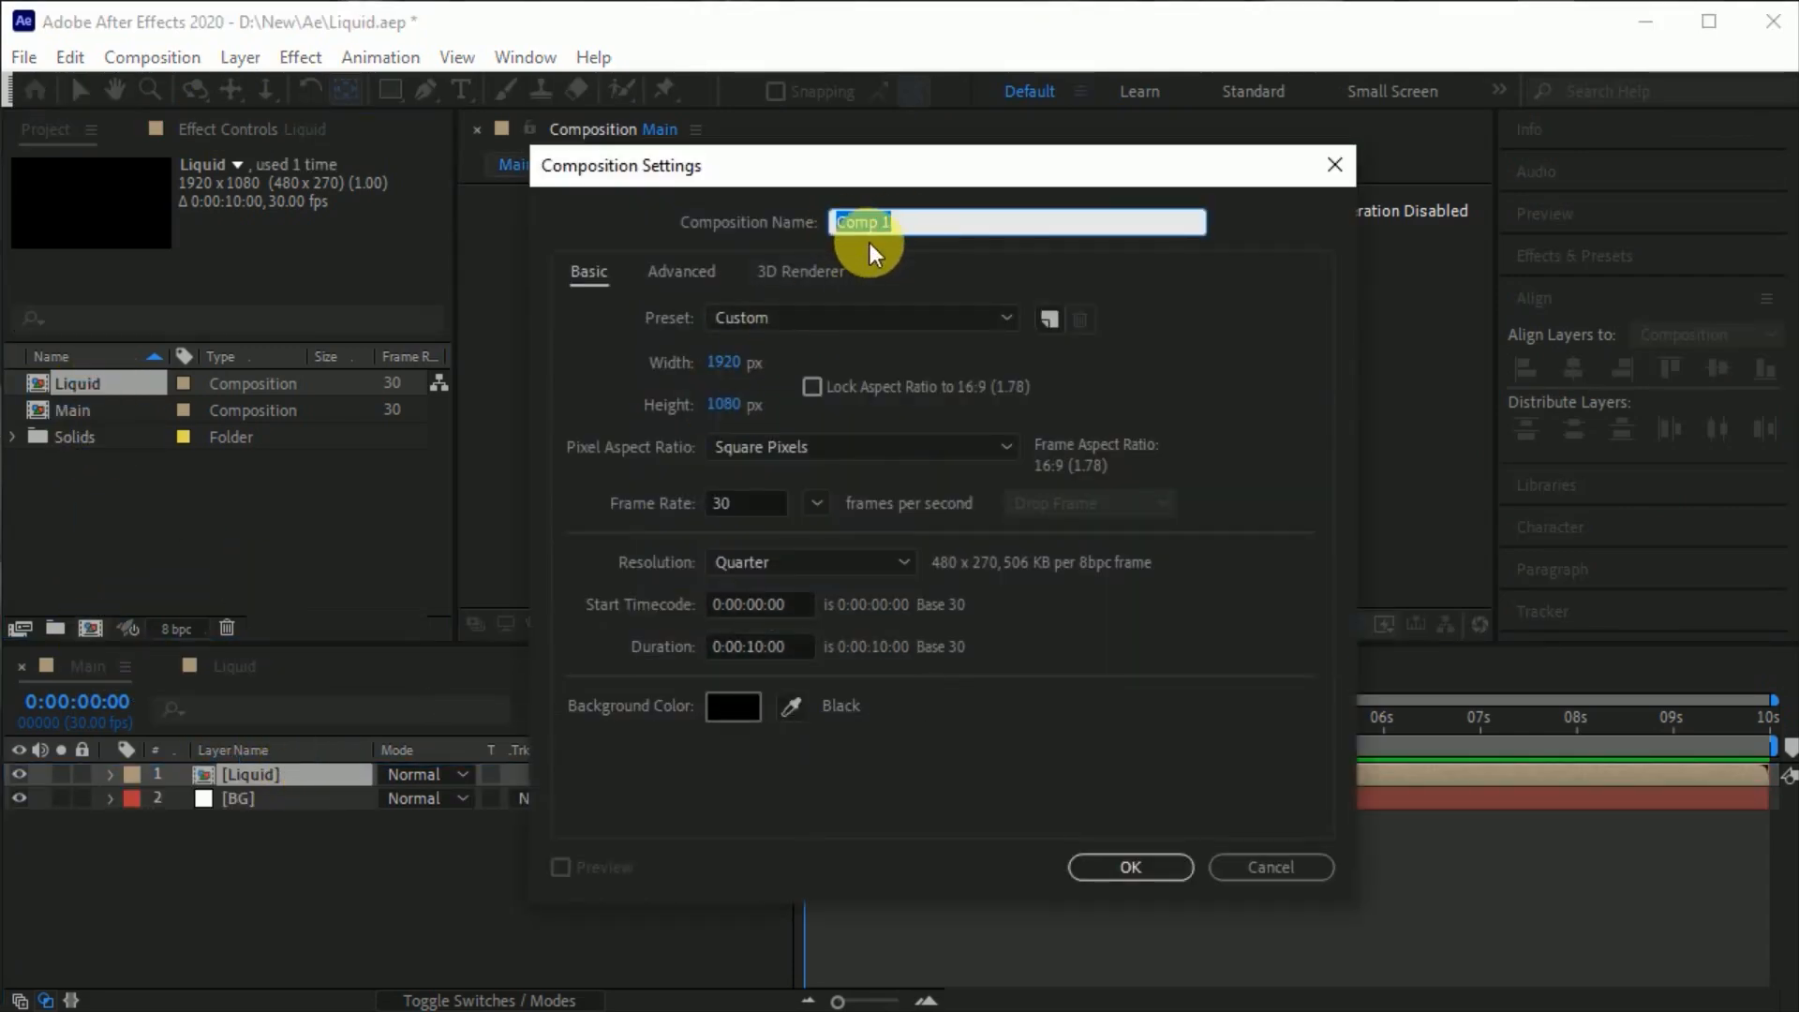
pyautogui.press('BackSpace')
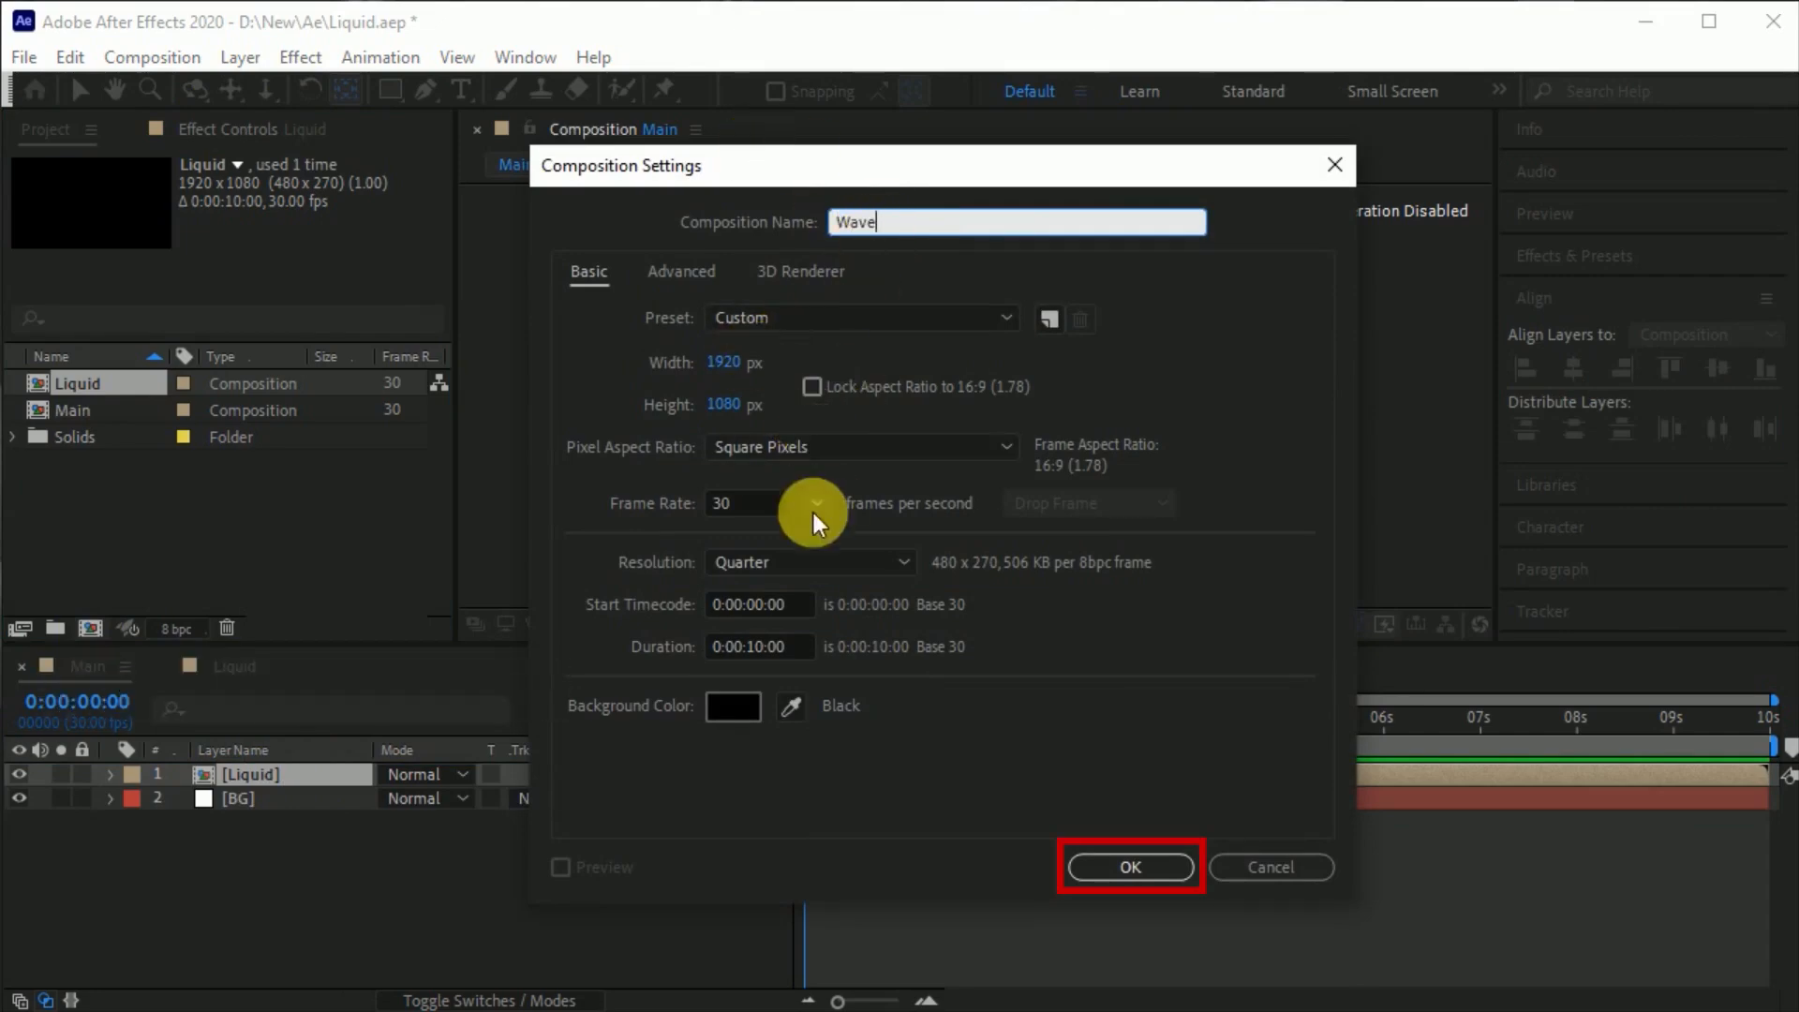
pyautogui.click(1136, 864)
# Draw a closed Pen tool shape with a wavy upper edge that extends past the frame's sides and lower edge.
pyautogui.click(426, 90)
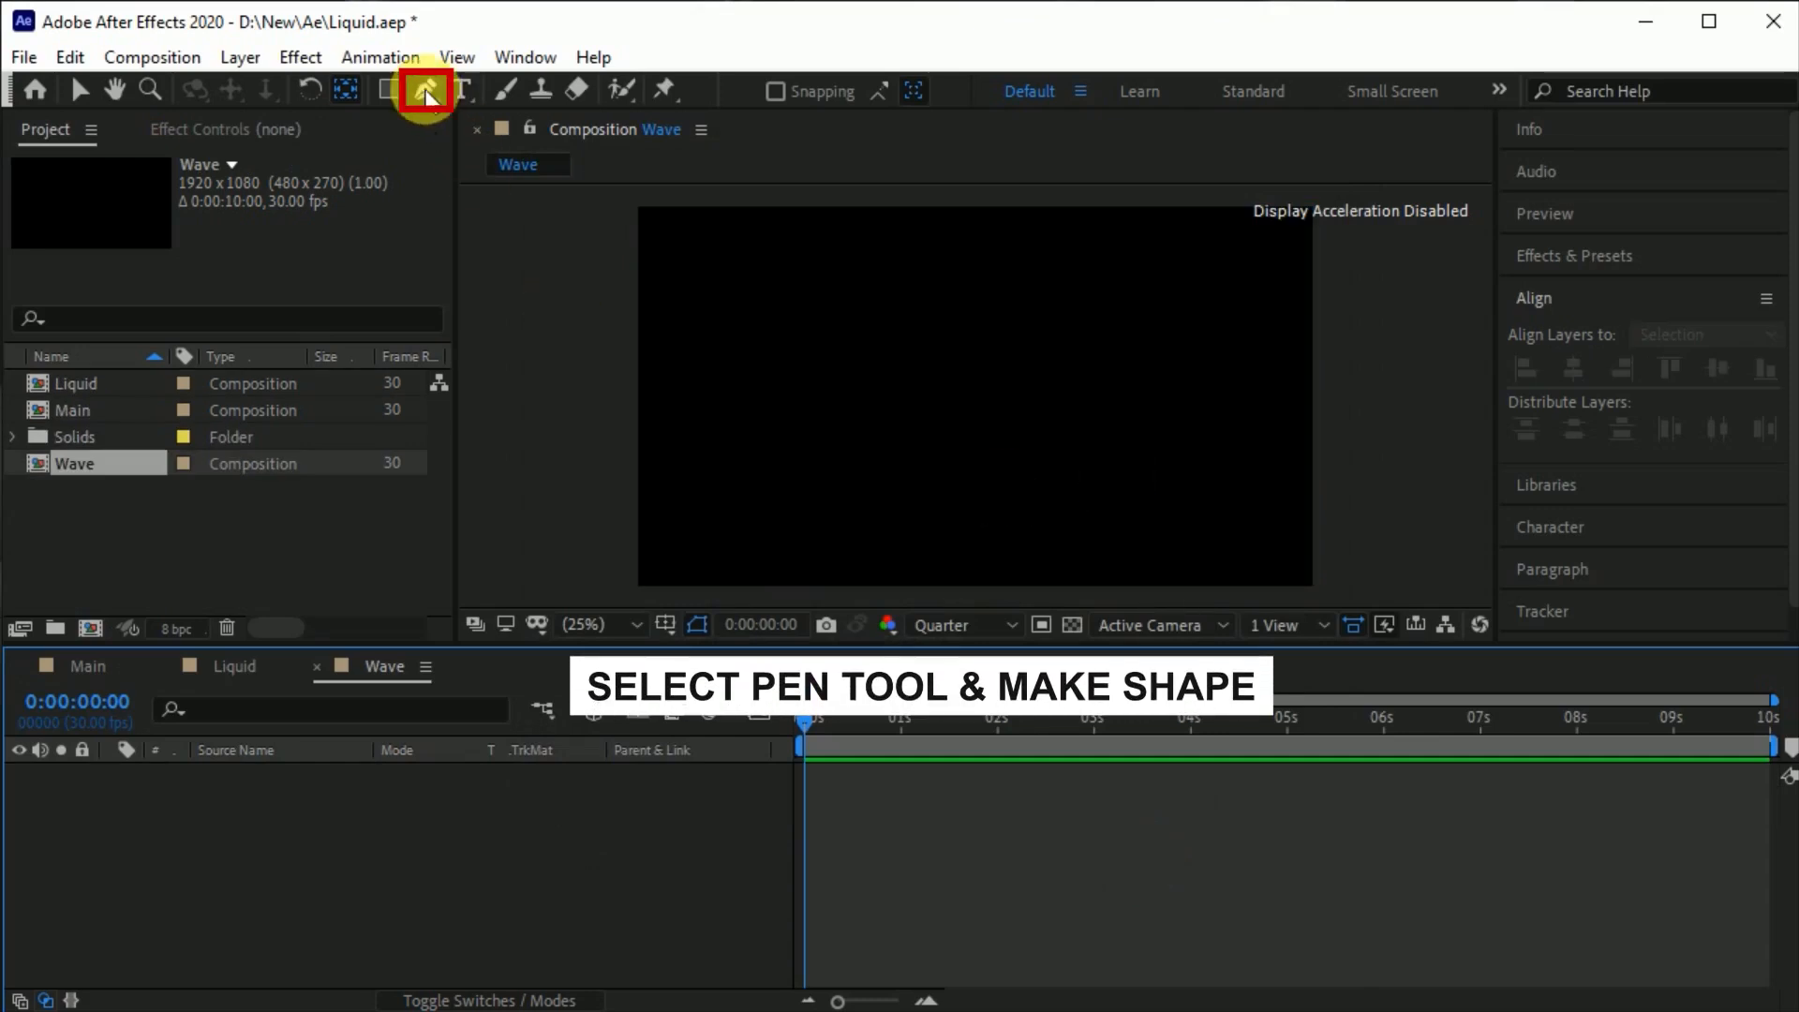
pyautogui.click(538, 379)
pyautogui.moveTo(877, 366); pyautogui.dragTo(1036, 441)
pyautogui.moveTo(1170, 343); pyautogui.dragTo(1284, 294)
pyautogui.moveTo(1412, 372); pyautogui.dragTo(1438, 403)
pyautogui.click(1422, 597)
pyautogui.click(527, 597)
pyautogui.click(538, 379)
# Remove the wave shape's stroke and set its fill to light blue (3ED8FF).
pyautogui.click(952, 93)
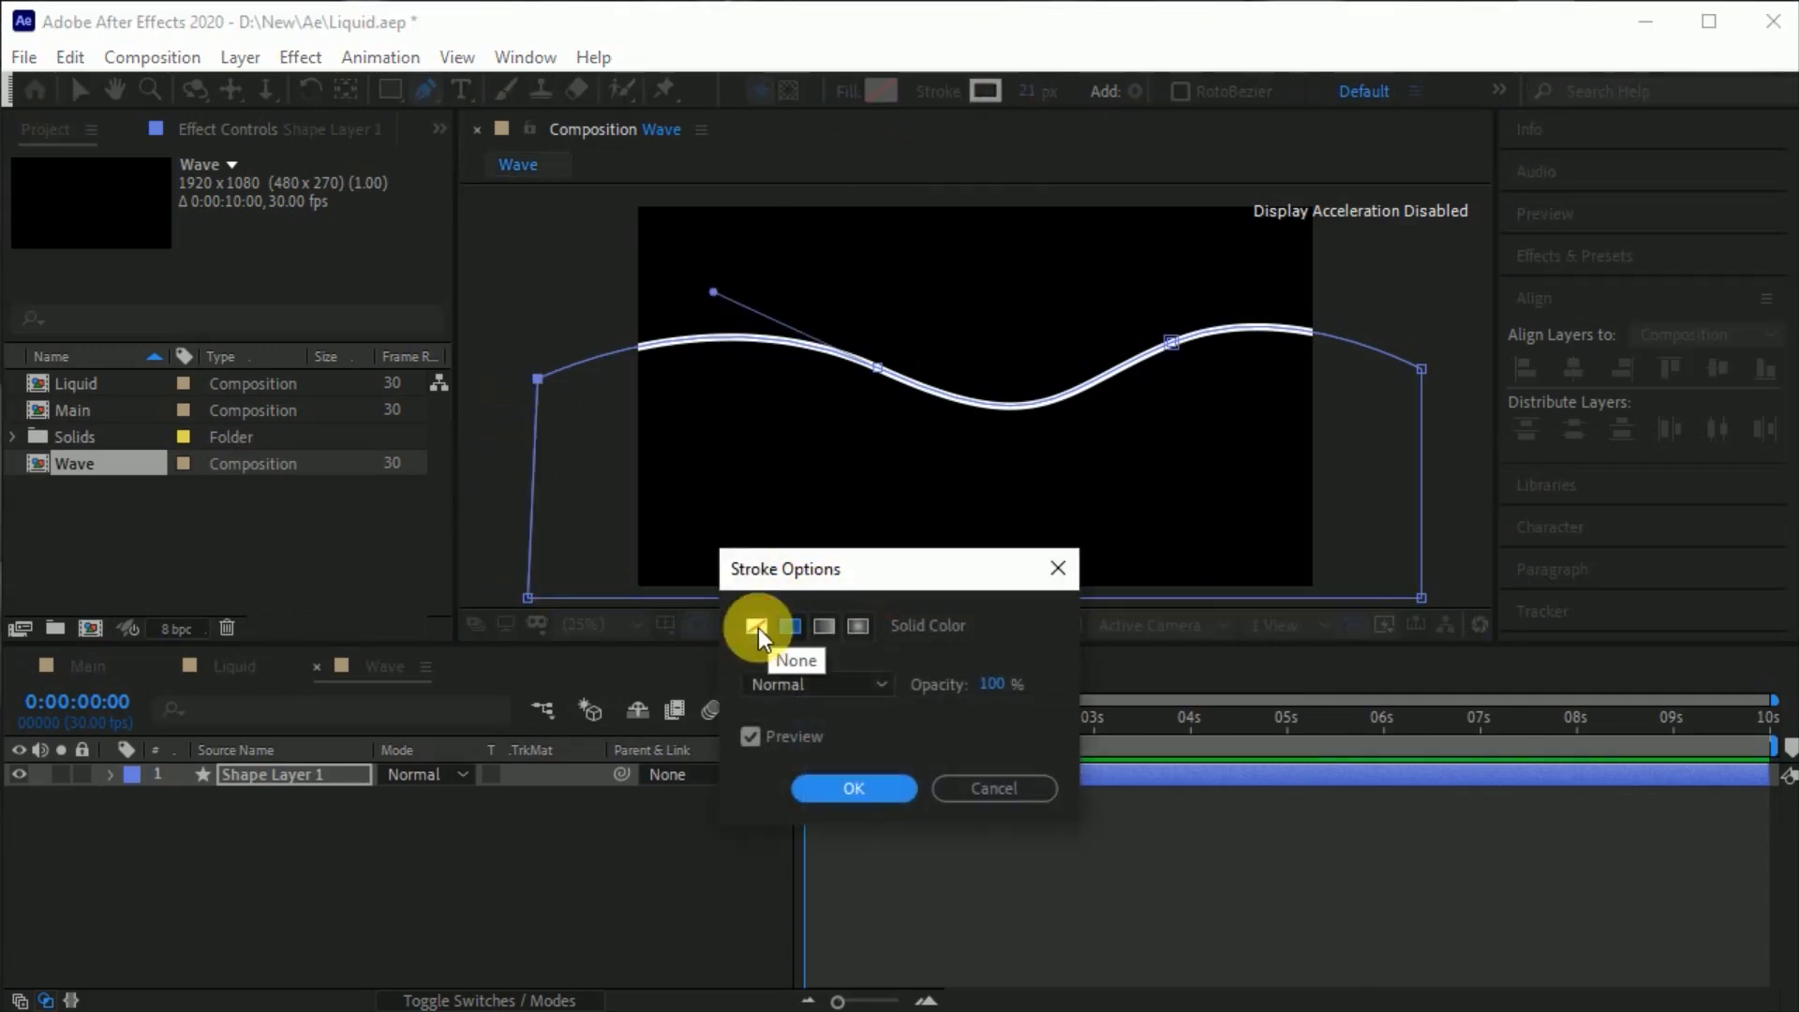
pyautogui.click(750, 622)
pyautogui.click(831, 783)
pyautogui.click(880, 91)
pyautogui.click(1250, 683)
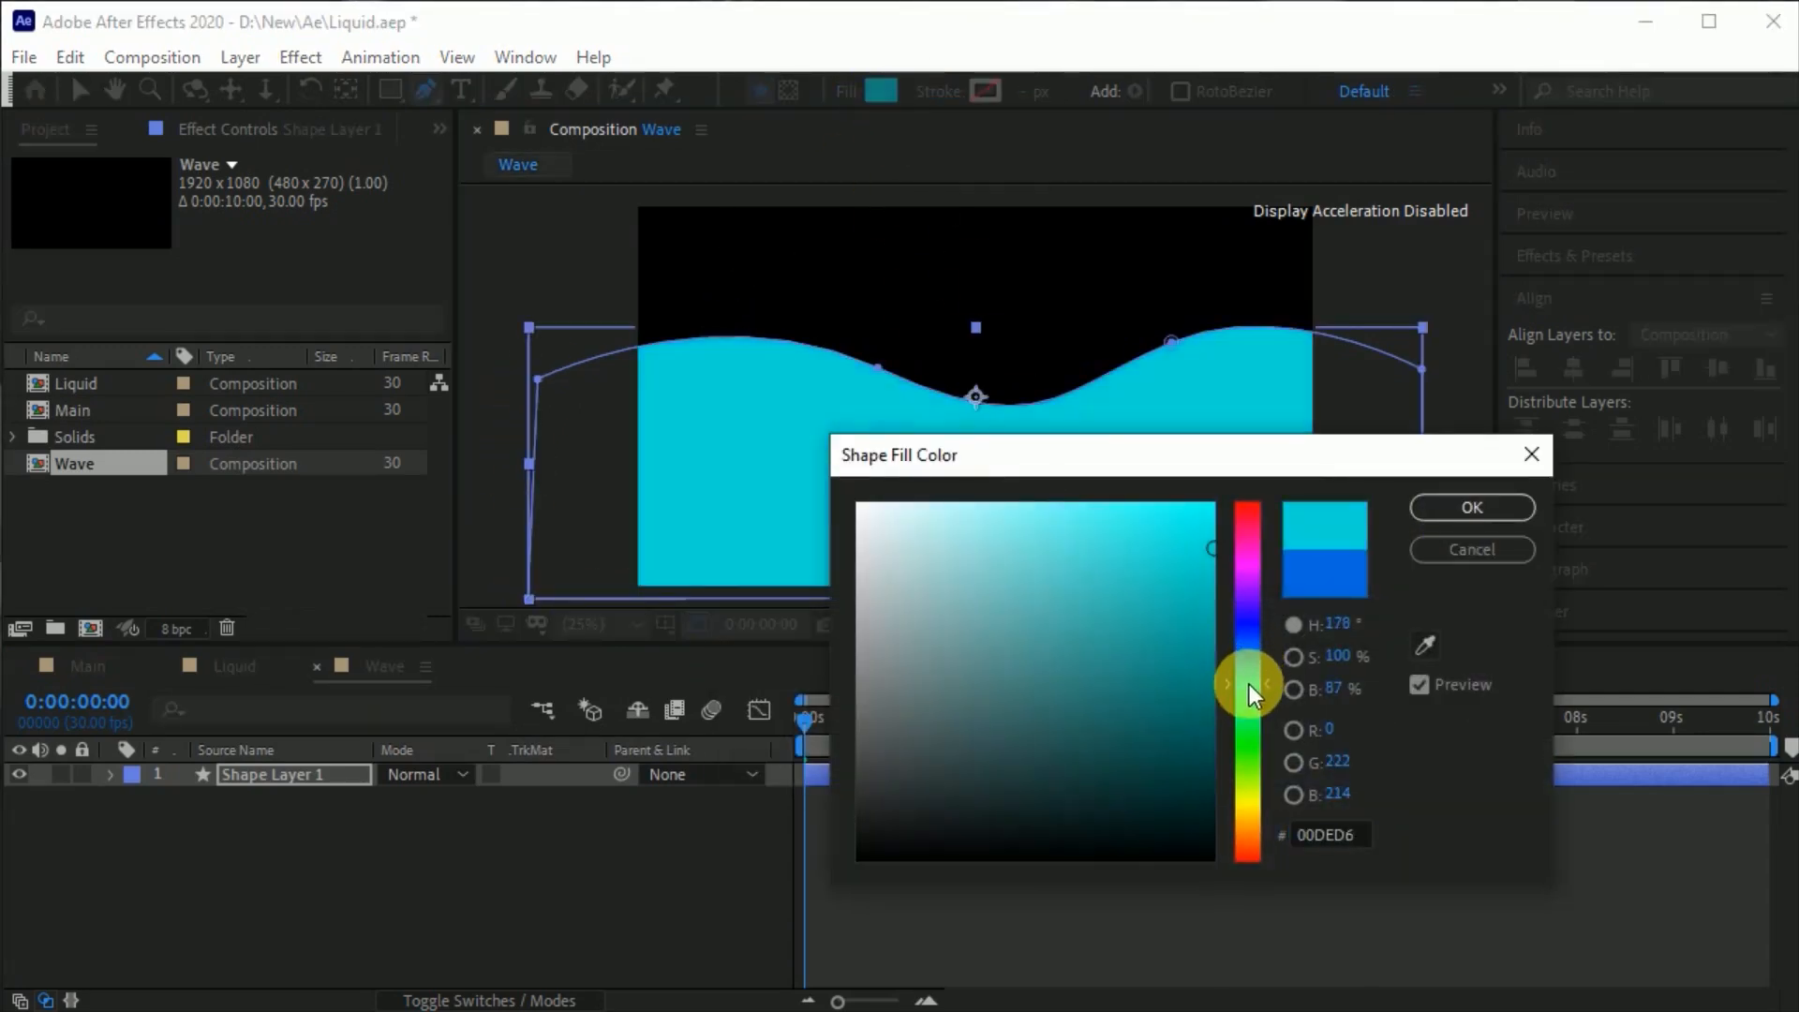
pyautogui.moveTo(1252, 677); pyautogui.dragTo(1246, 647)
pyautogui.click(1136, 503)
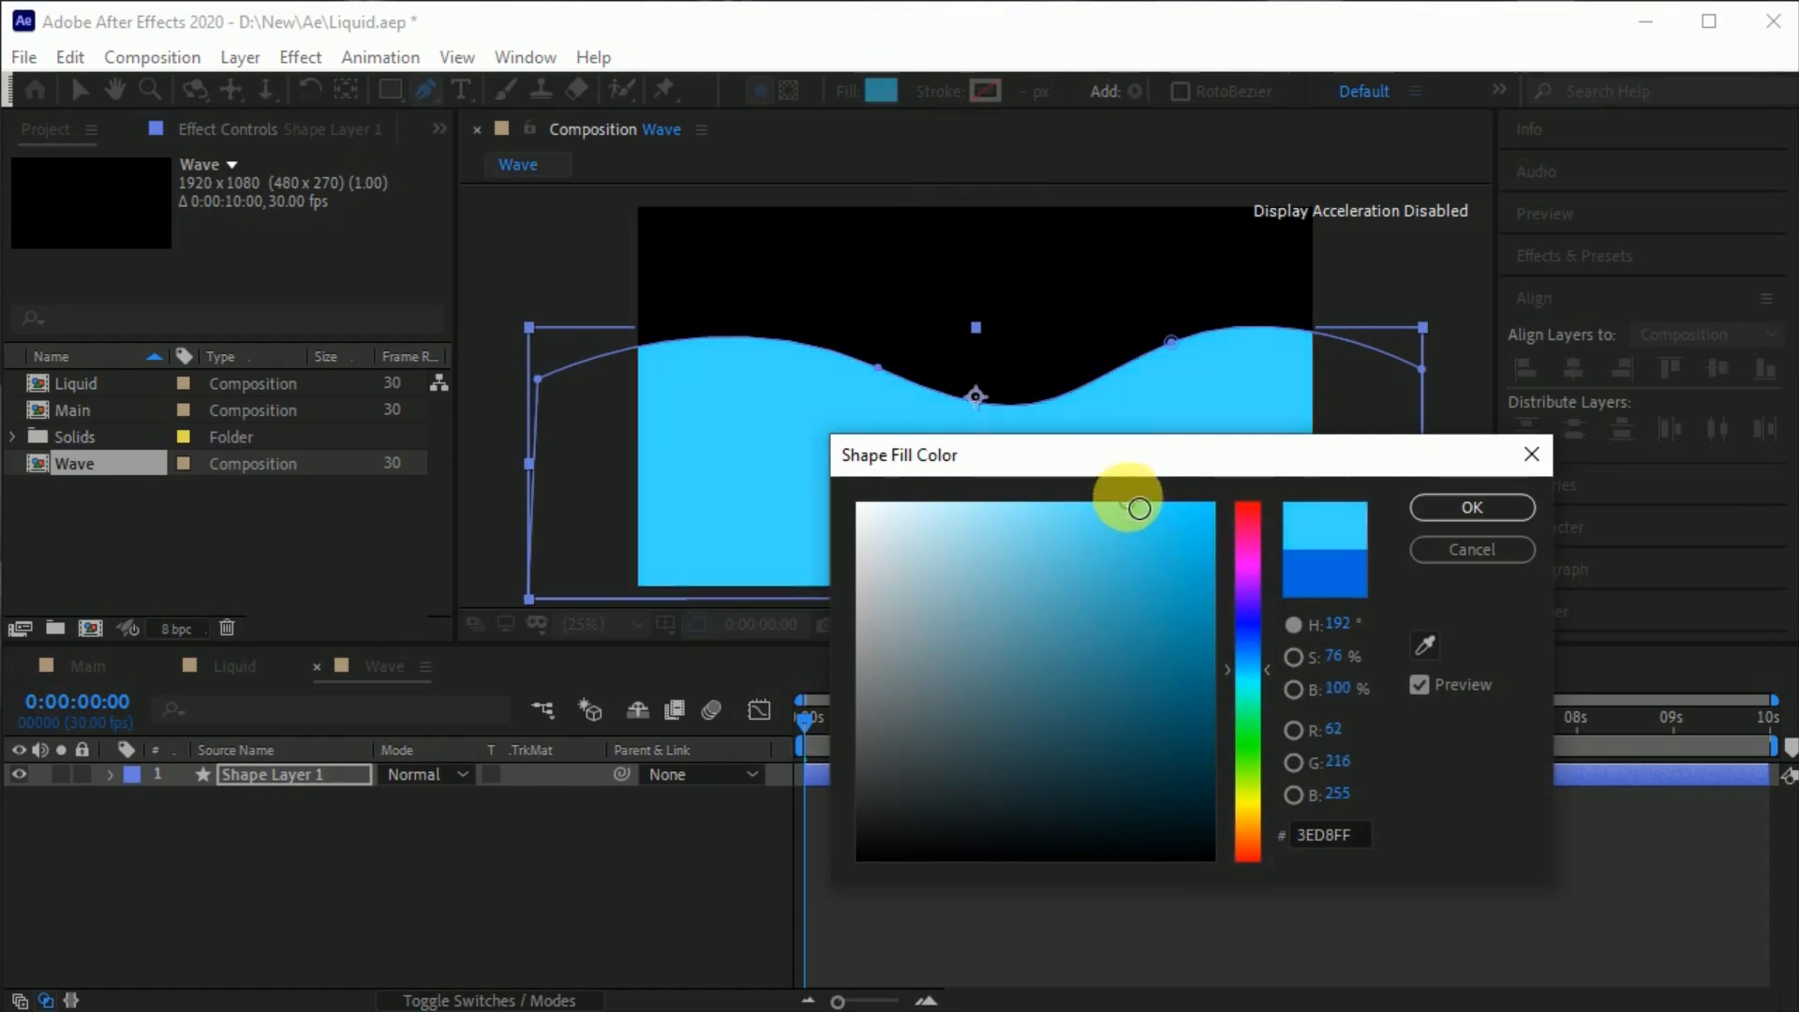
pyautogui.click(1472, 507)
pyautogui.click(79, 91)
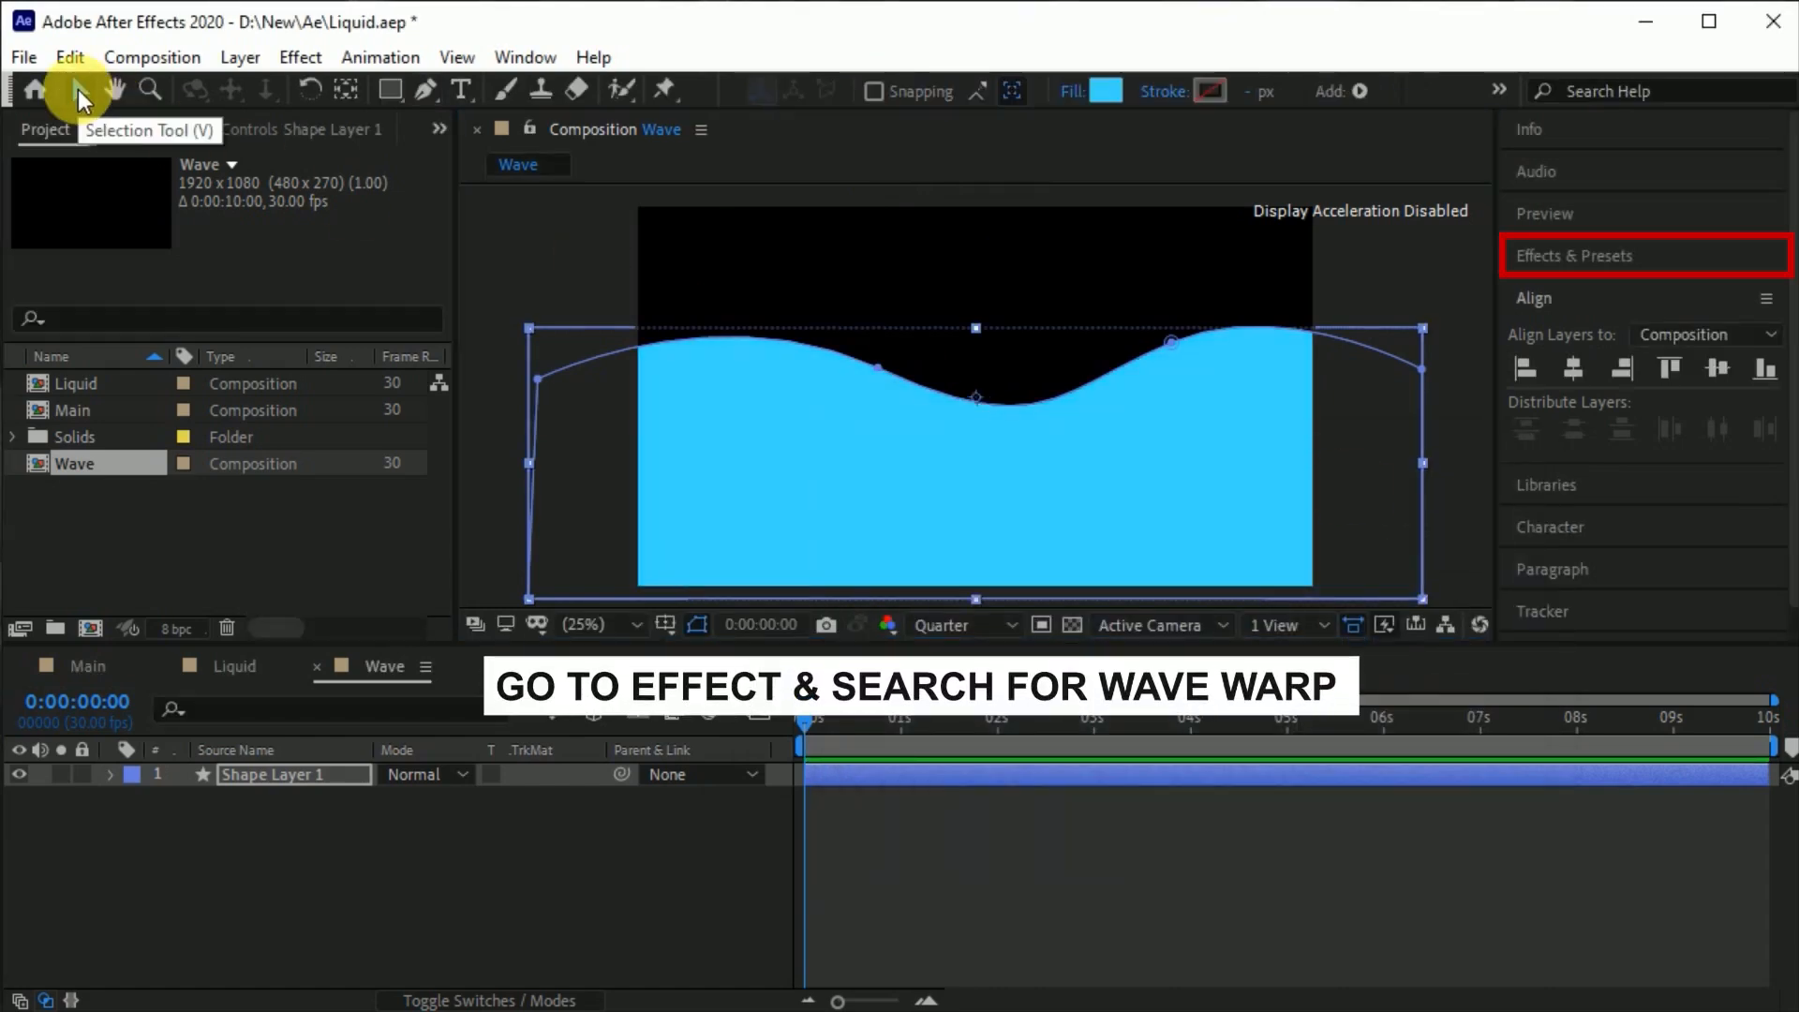
# Find the Wave Warp effect and apply it to the wave shape.
pyautogui.click(1658, 257)
pyautogui.click(1538, 294)
pyautogui.write('w')
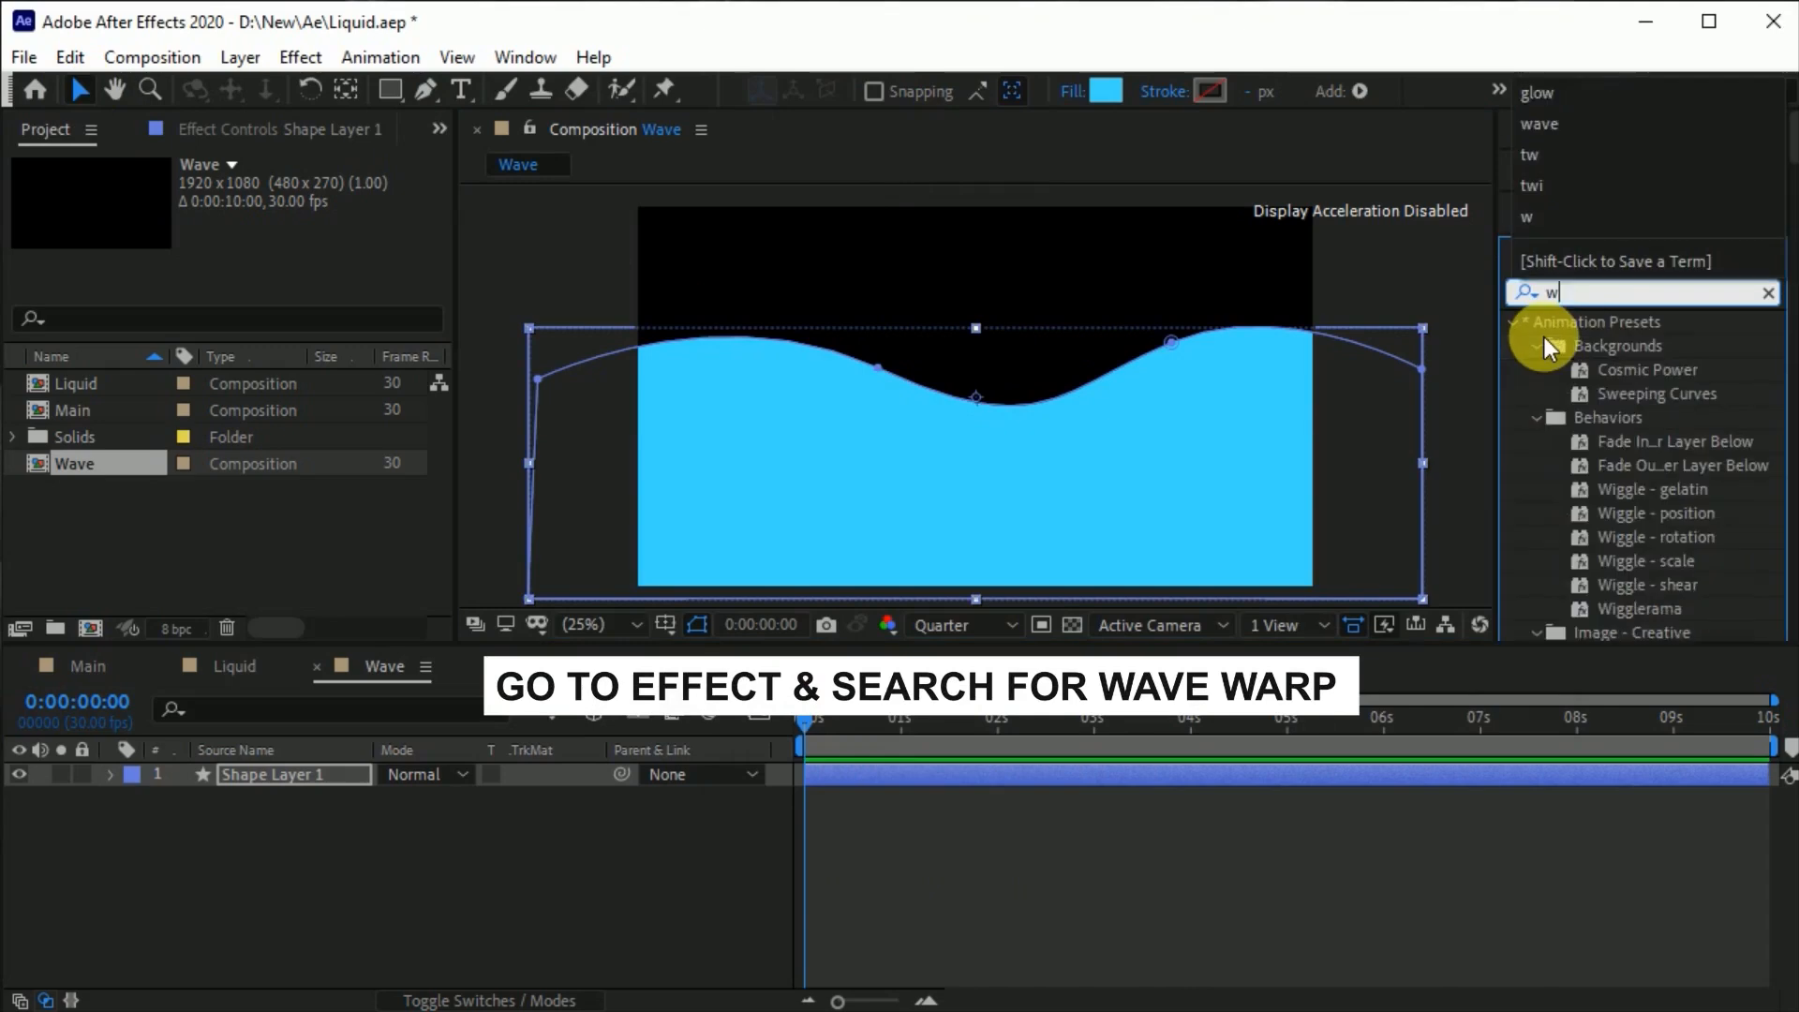
pyautogui.write('ave')
pyautogui.moveTo(1555, 346); pyautogui.dragTo(1003, 453)
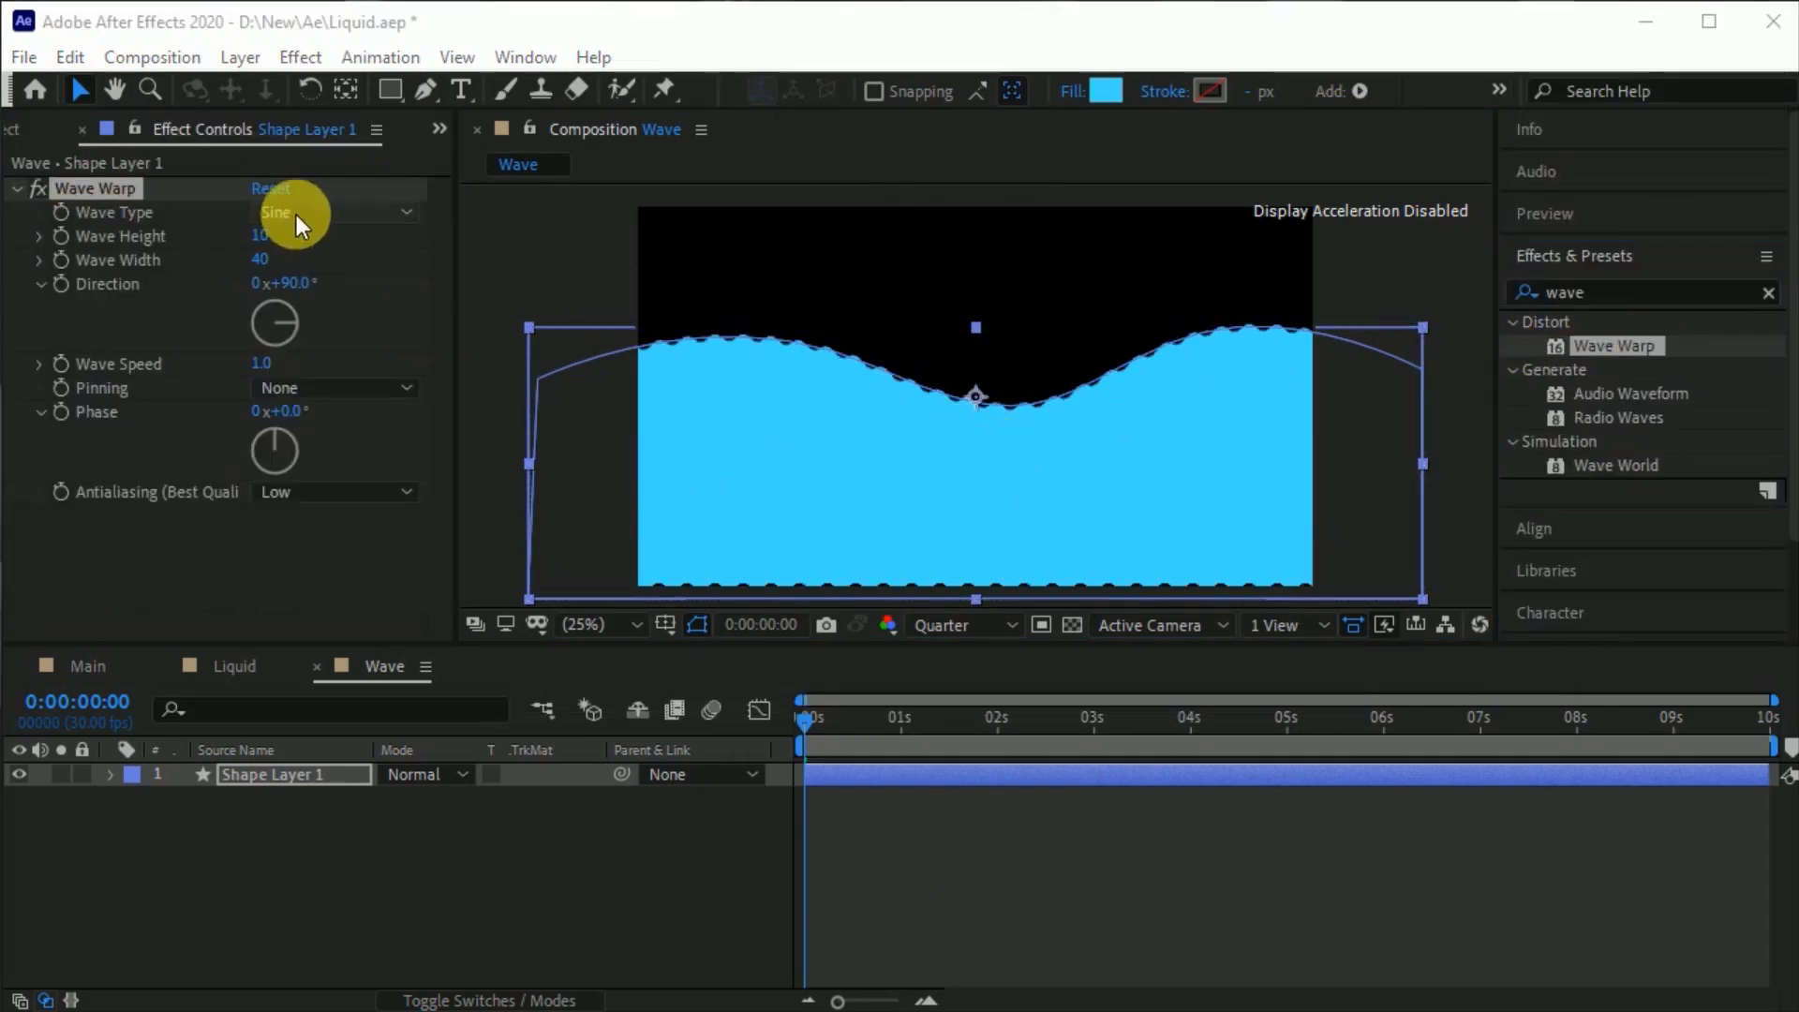
# Set Wave Warp's wave height to 40 and wave width to 200.
pyautogui.click(292, 245)
pyautogui.write('40')
pyautogui.press('Tab')
pyautogui.write('200')
pyautogui.press('Return')
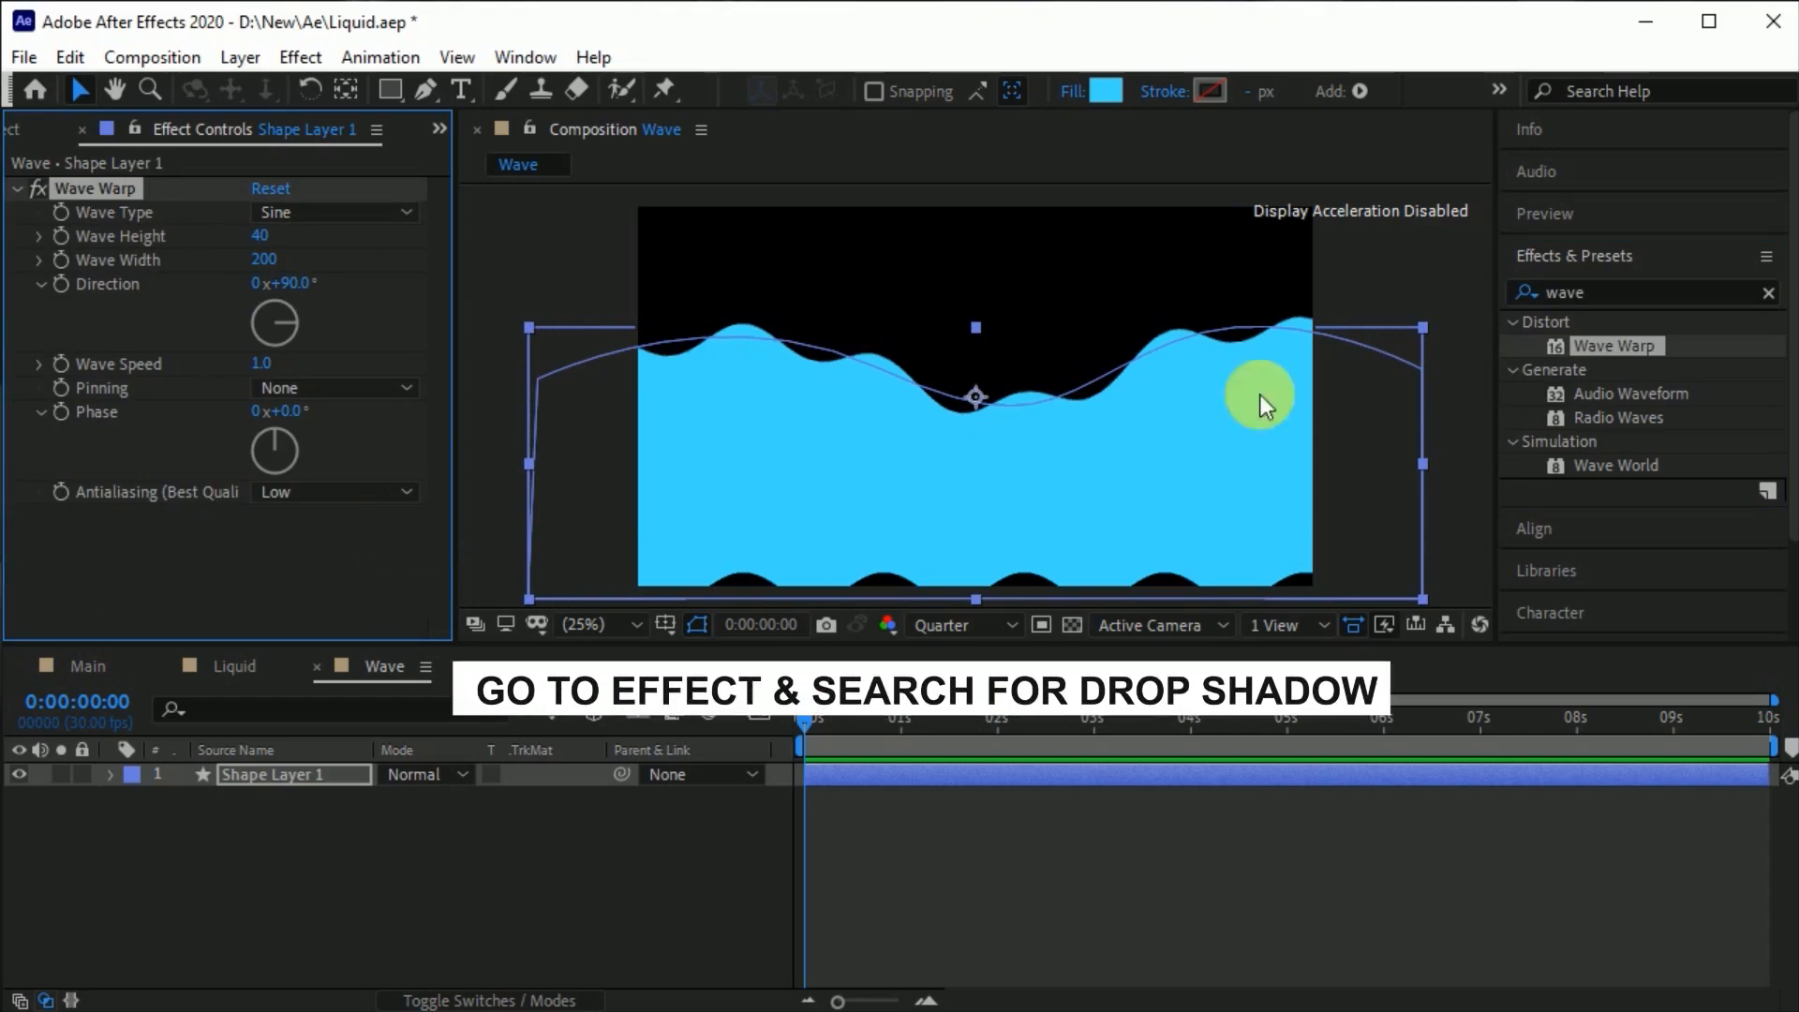
# Find the Drop Shadow effect and apply it to the wave shape.
pyautogui.doubleClick(1574, 292)
pyautogui.write('drop')
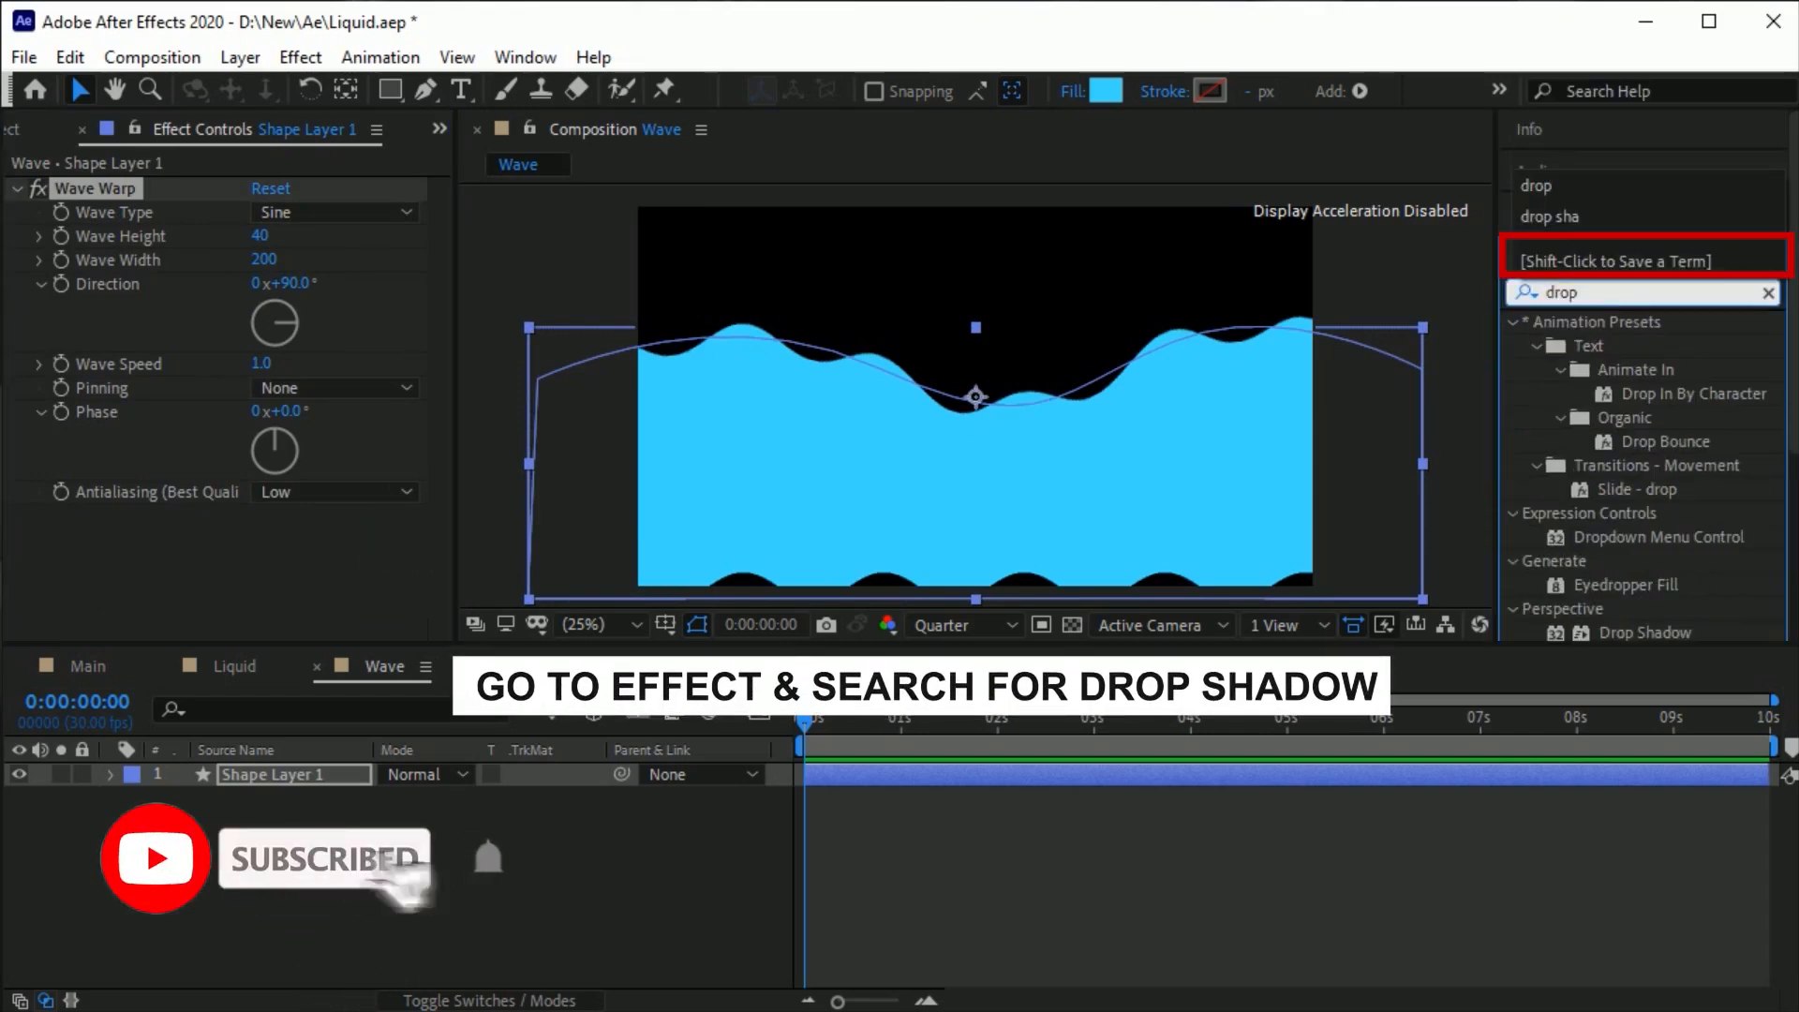
pyautogui.write(' sh')
pyautogui.moveTo(1649, 347); pyautogui.dragTo(1032, 465)
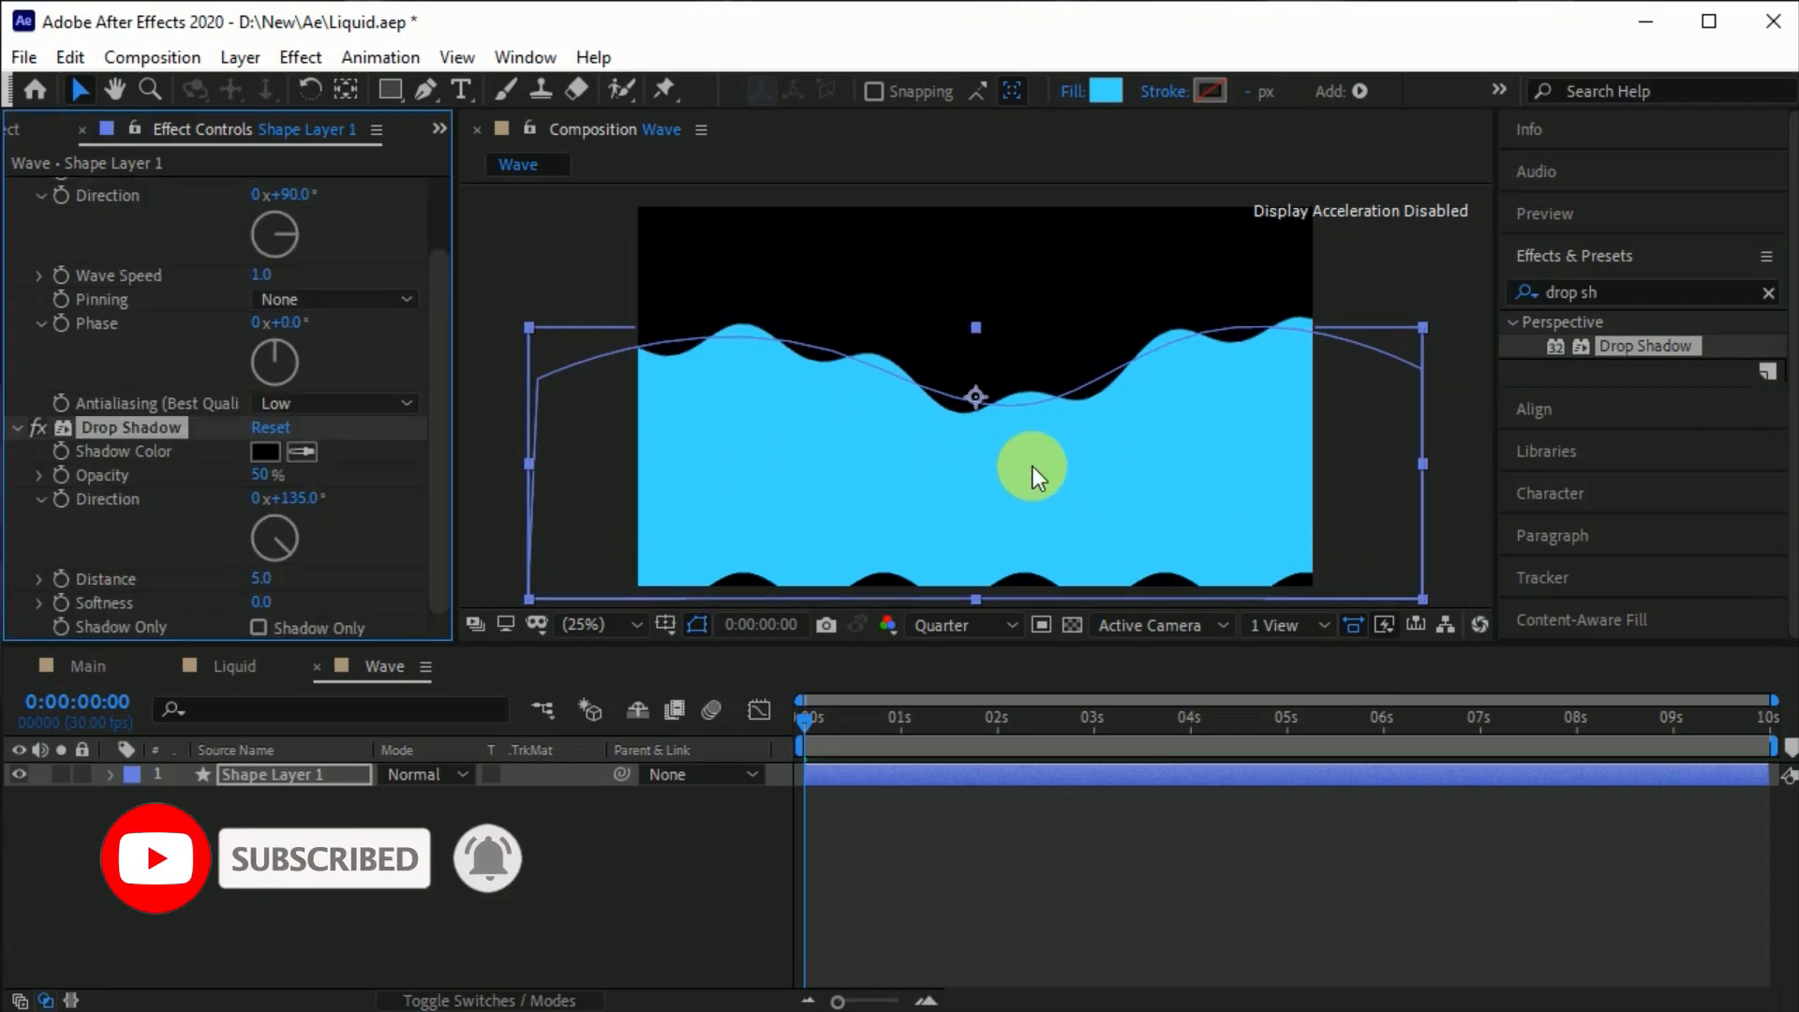
# Change the drop shadow's color to a saturated blue.
pyautogui.click(268, 453)
pyautogui.moveTo(1252, 699); pyautogui.dragTo(1239, 632)
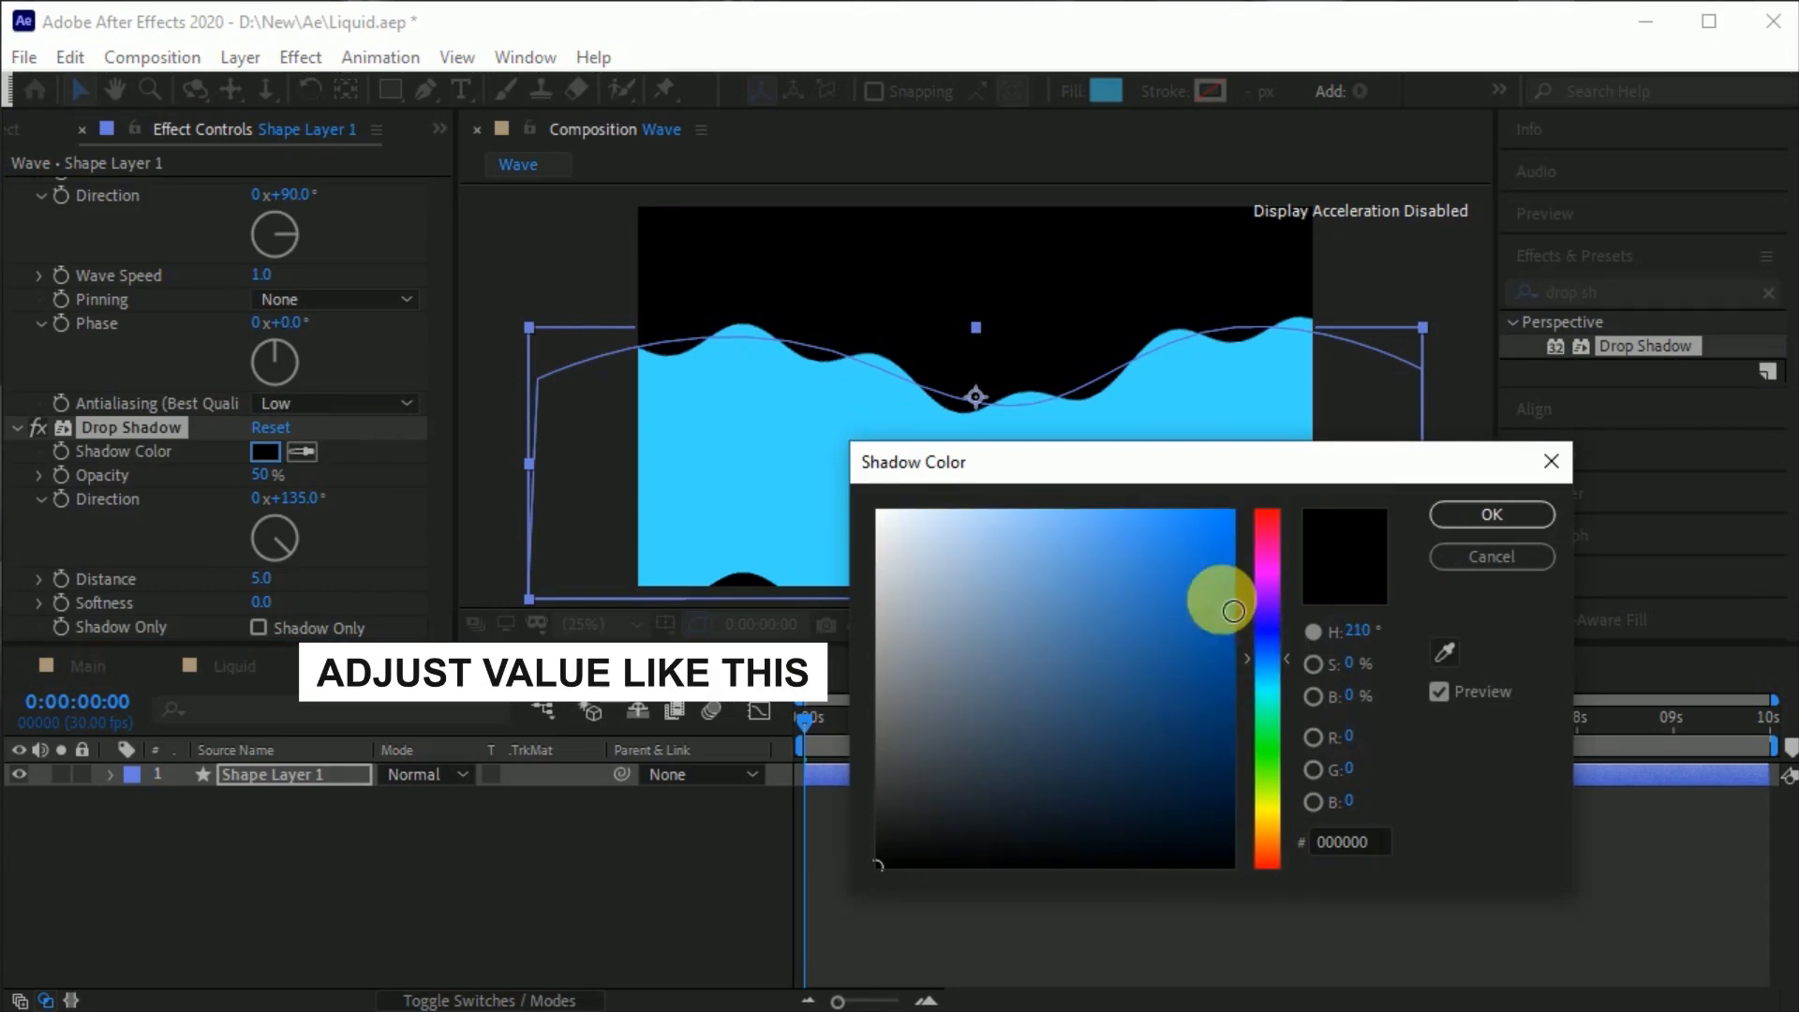
pyautogui.moveTo(1229, 514); pyautogui.dragTo(1264, 512)
pyautogui.click(1489, 518)
# Set the drop shadow's direction to 7° and its distance to 65.
pyautogui.click(298, 502)
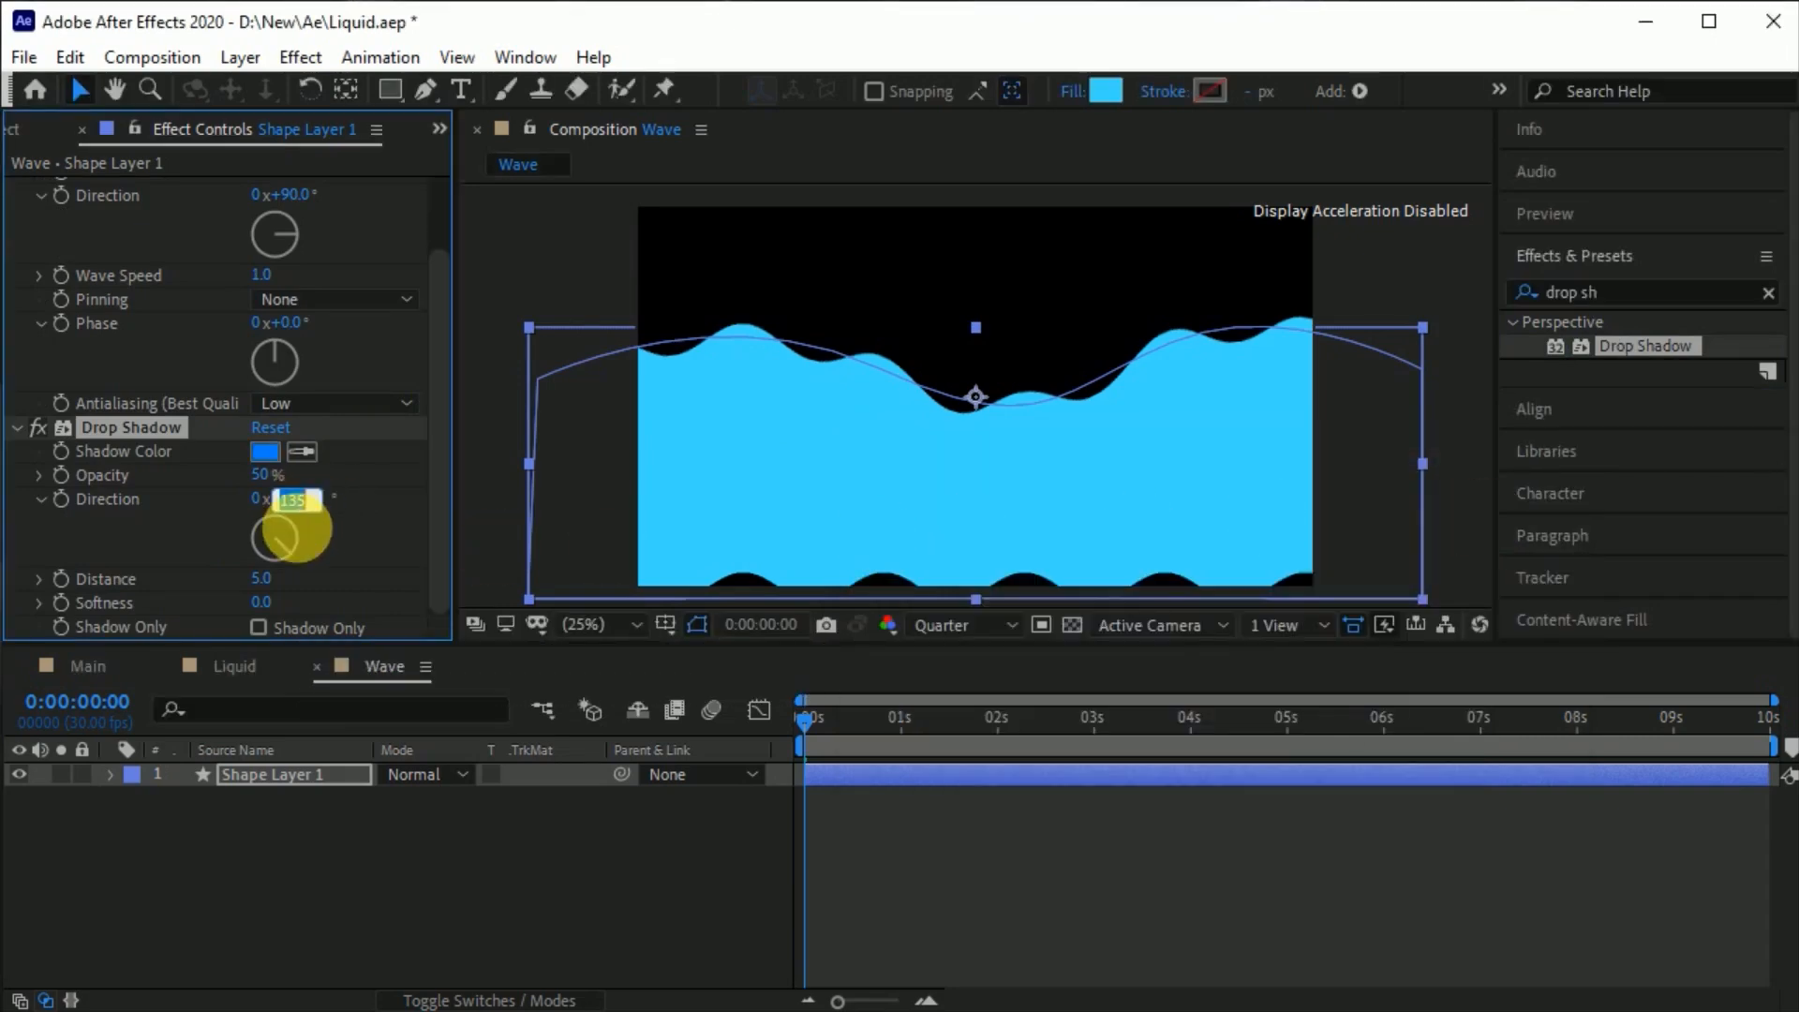
pyautogui.write('7')
pyautogui.press('Return')
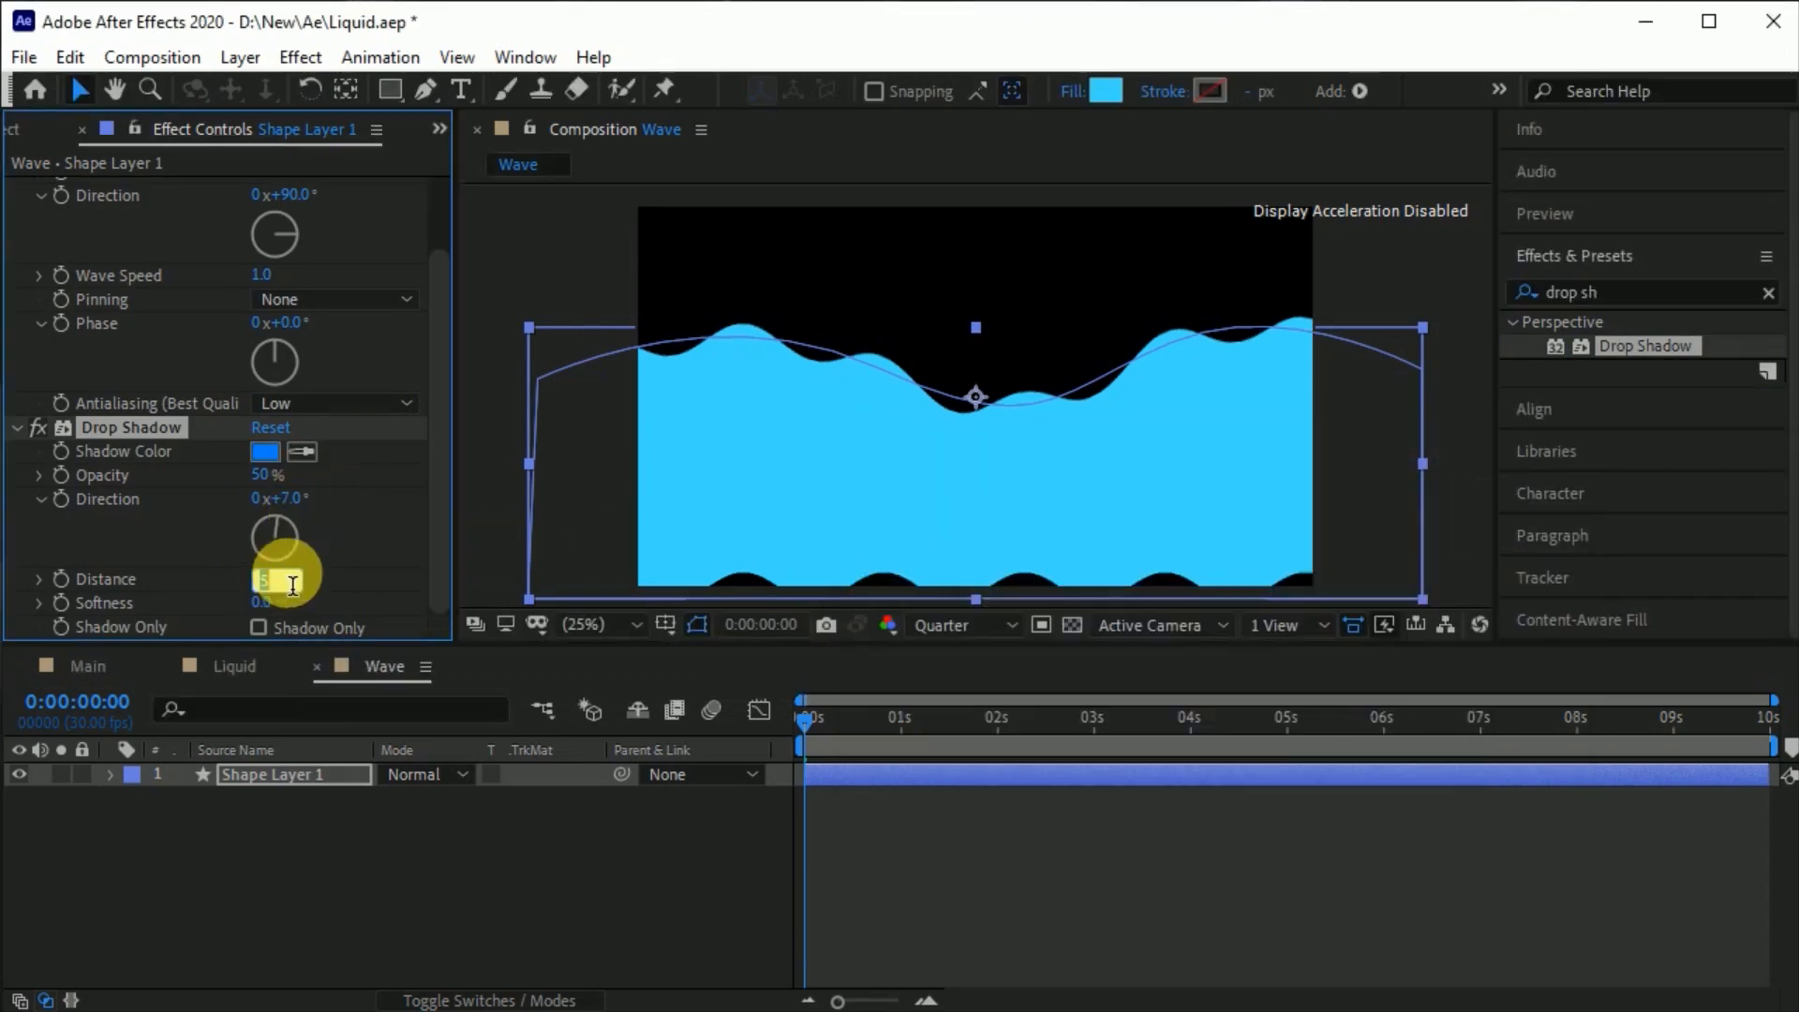
pyautogui.write('65')
pyautogui.press('Return')
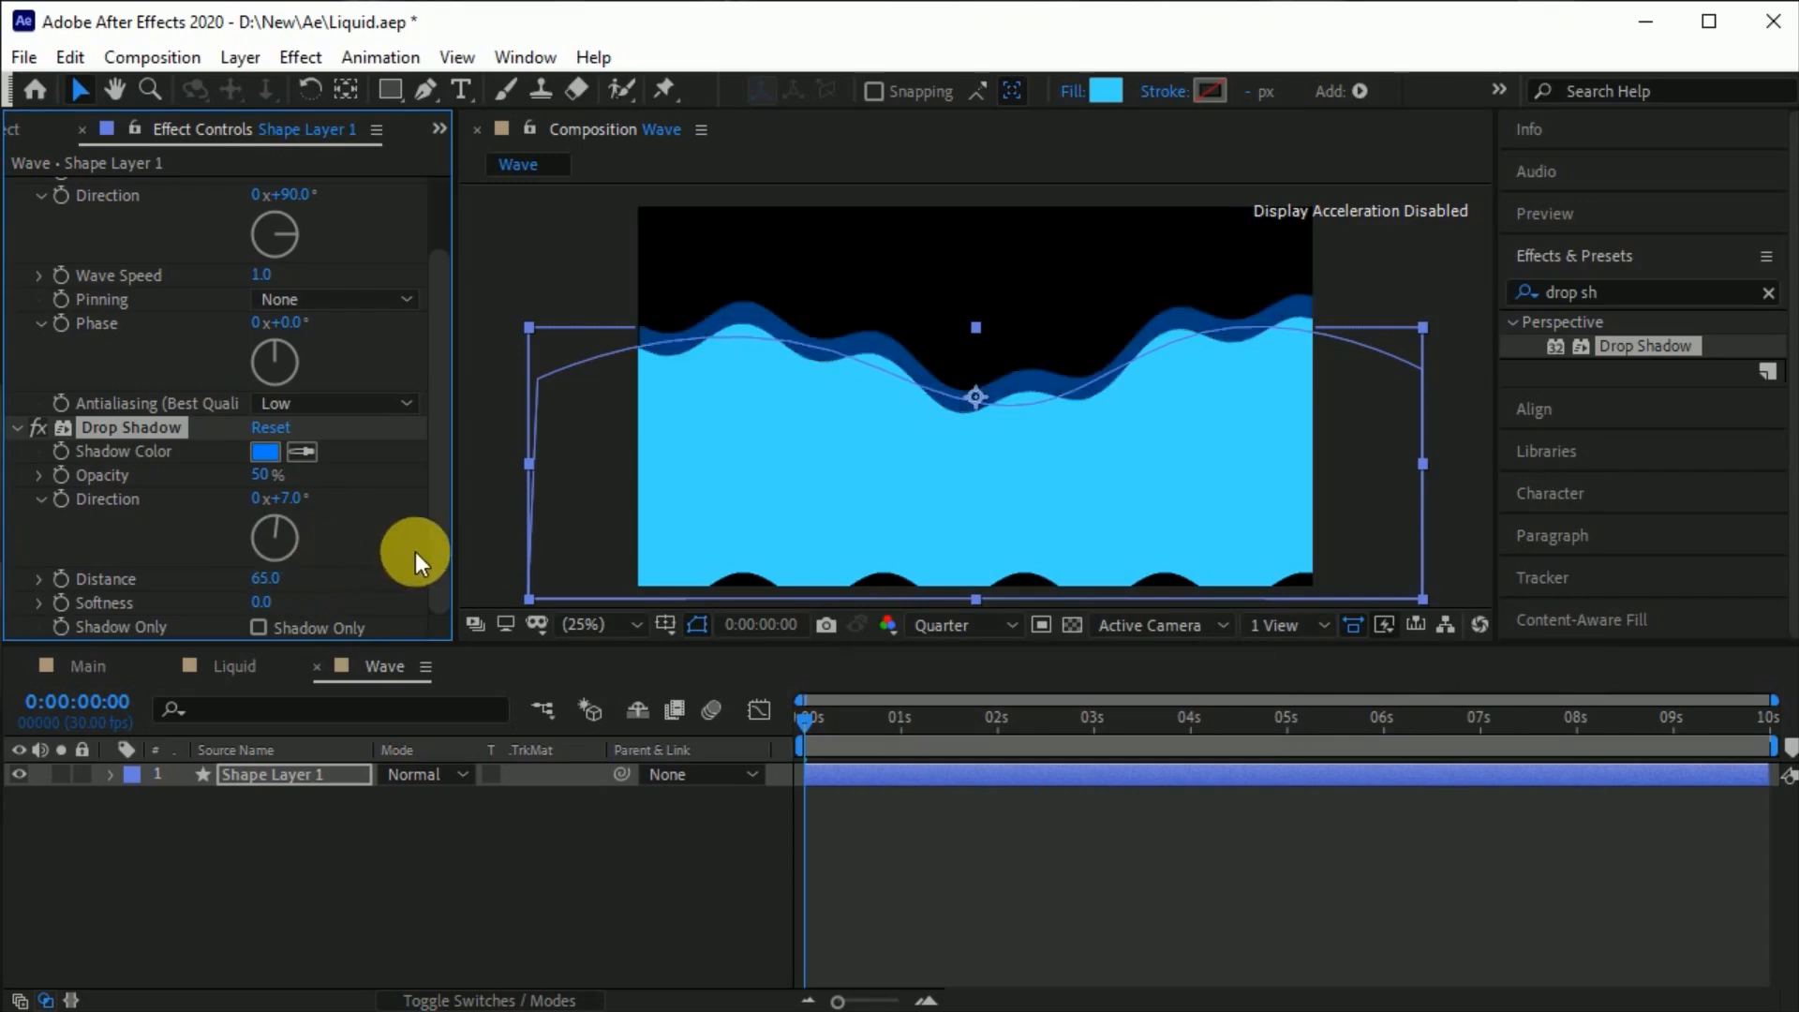
# Duplicate the wave layer, place the copy beneath Shape Layer 1, scale it to 110% and raise it above the first wave.
pyautogui.click(302, 774)
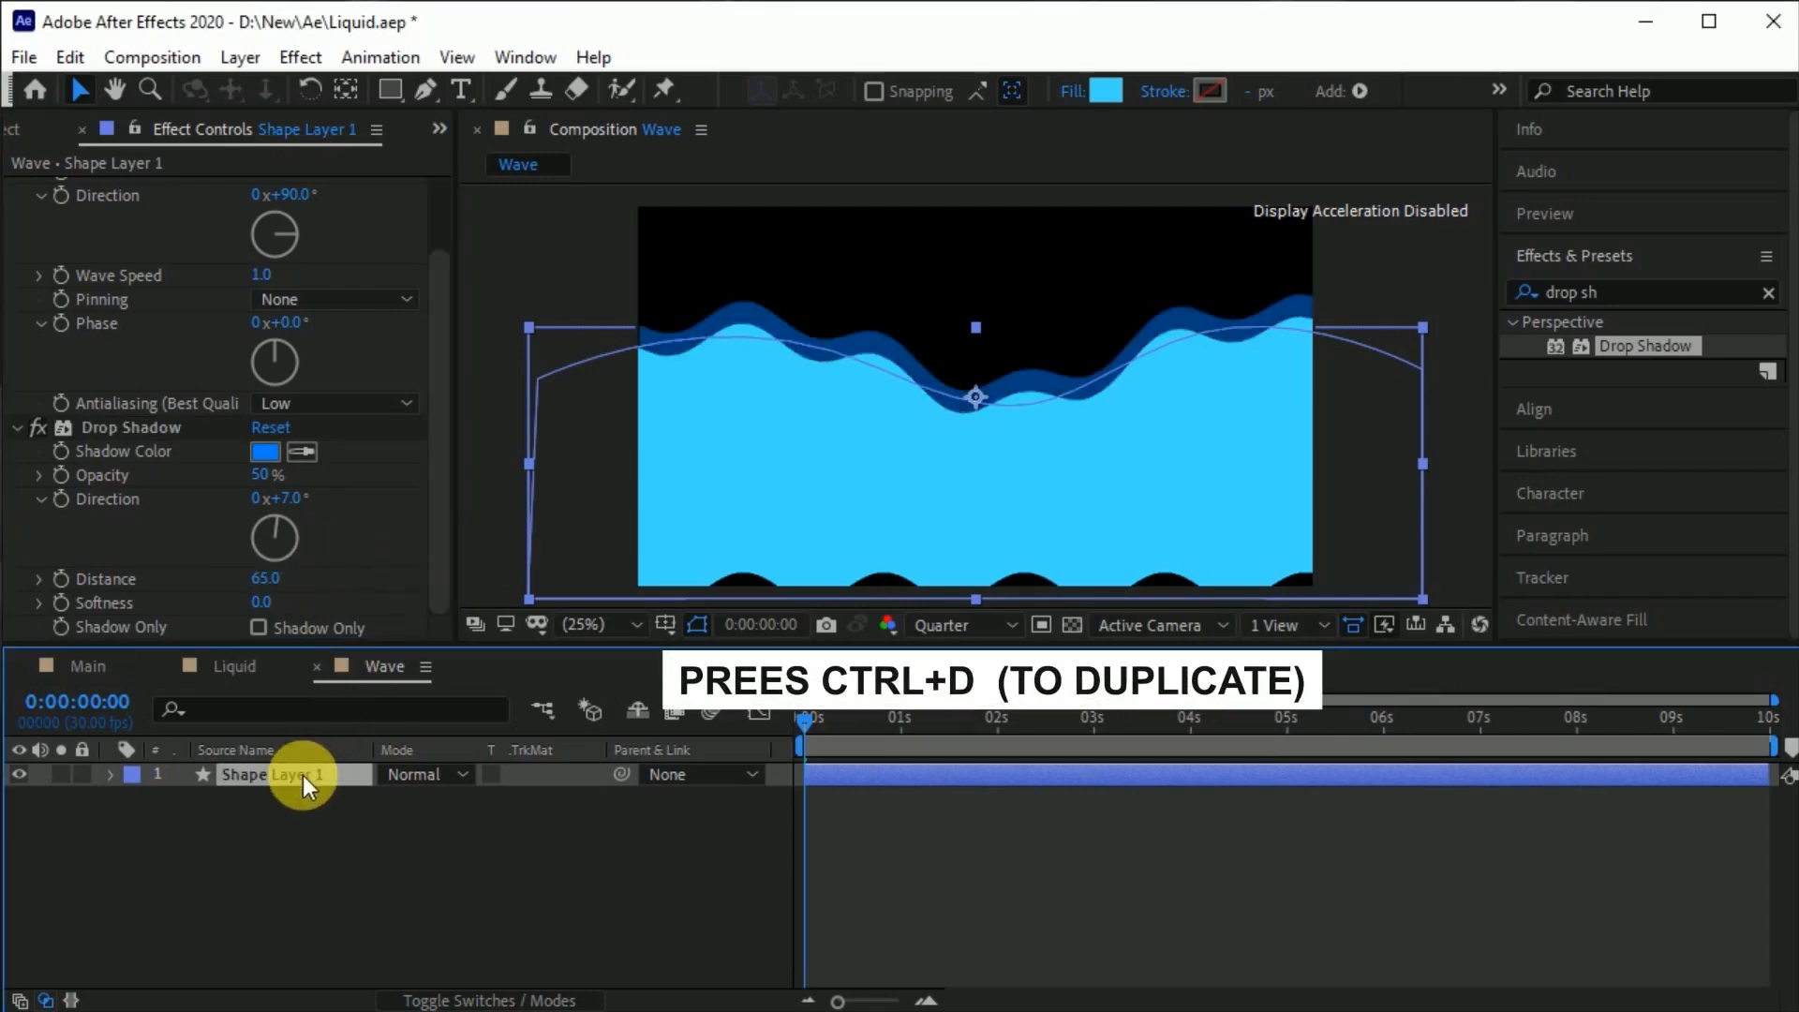
pyautogui.hotkey('ctrl', 'd')
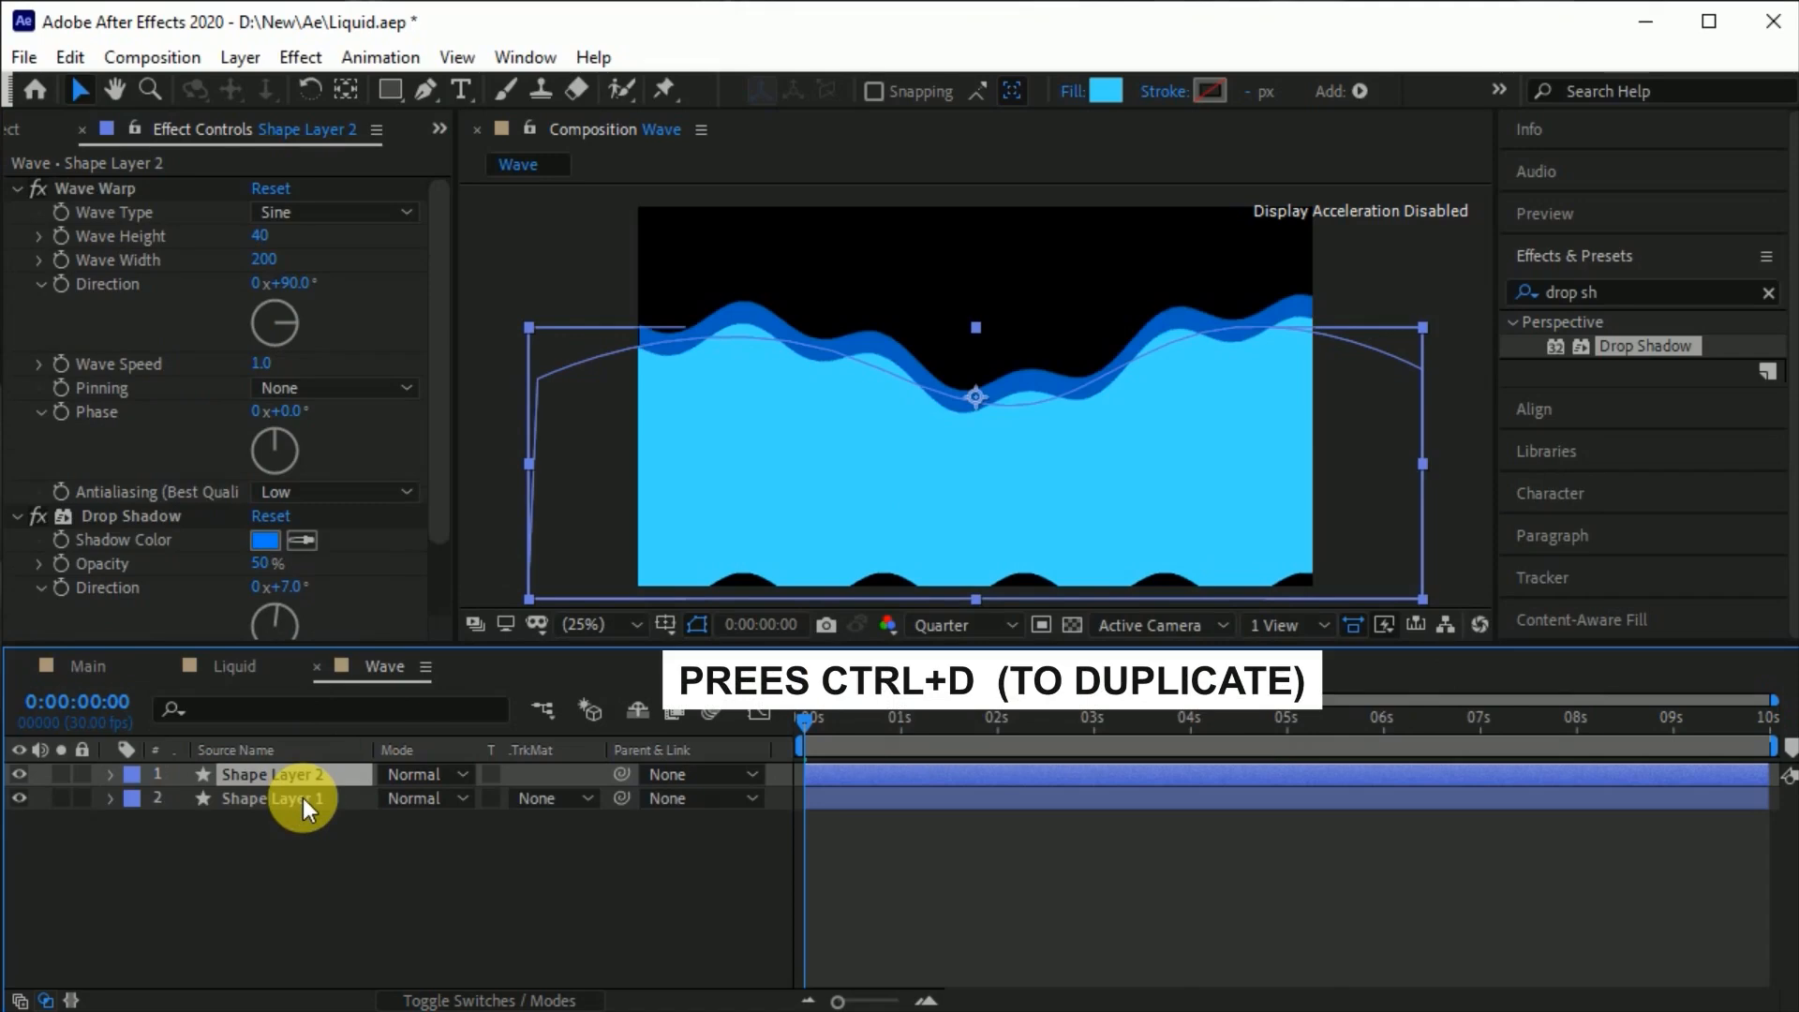
pyautogui.moveTo(313, 772); pyautogui.dragTo(455, 831)
pyautogui.press('s')
pyautogui.moveTo(676, 339); pyautogui.dragTo(712, 268)
# Set Shape Layer 2's fill to a deeper blue (about 00C6F8) and nudge it slightly up and to the right.
pyautogui.click(1106, 91)
pyautogui.moveTo(1207, 520); pyautogui.dragTo(1245, 520)
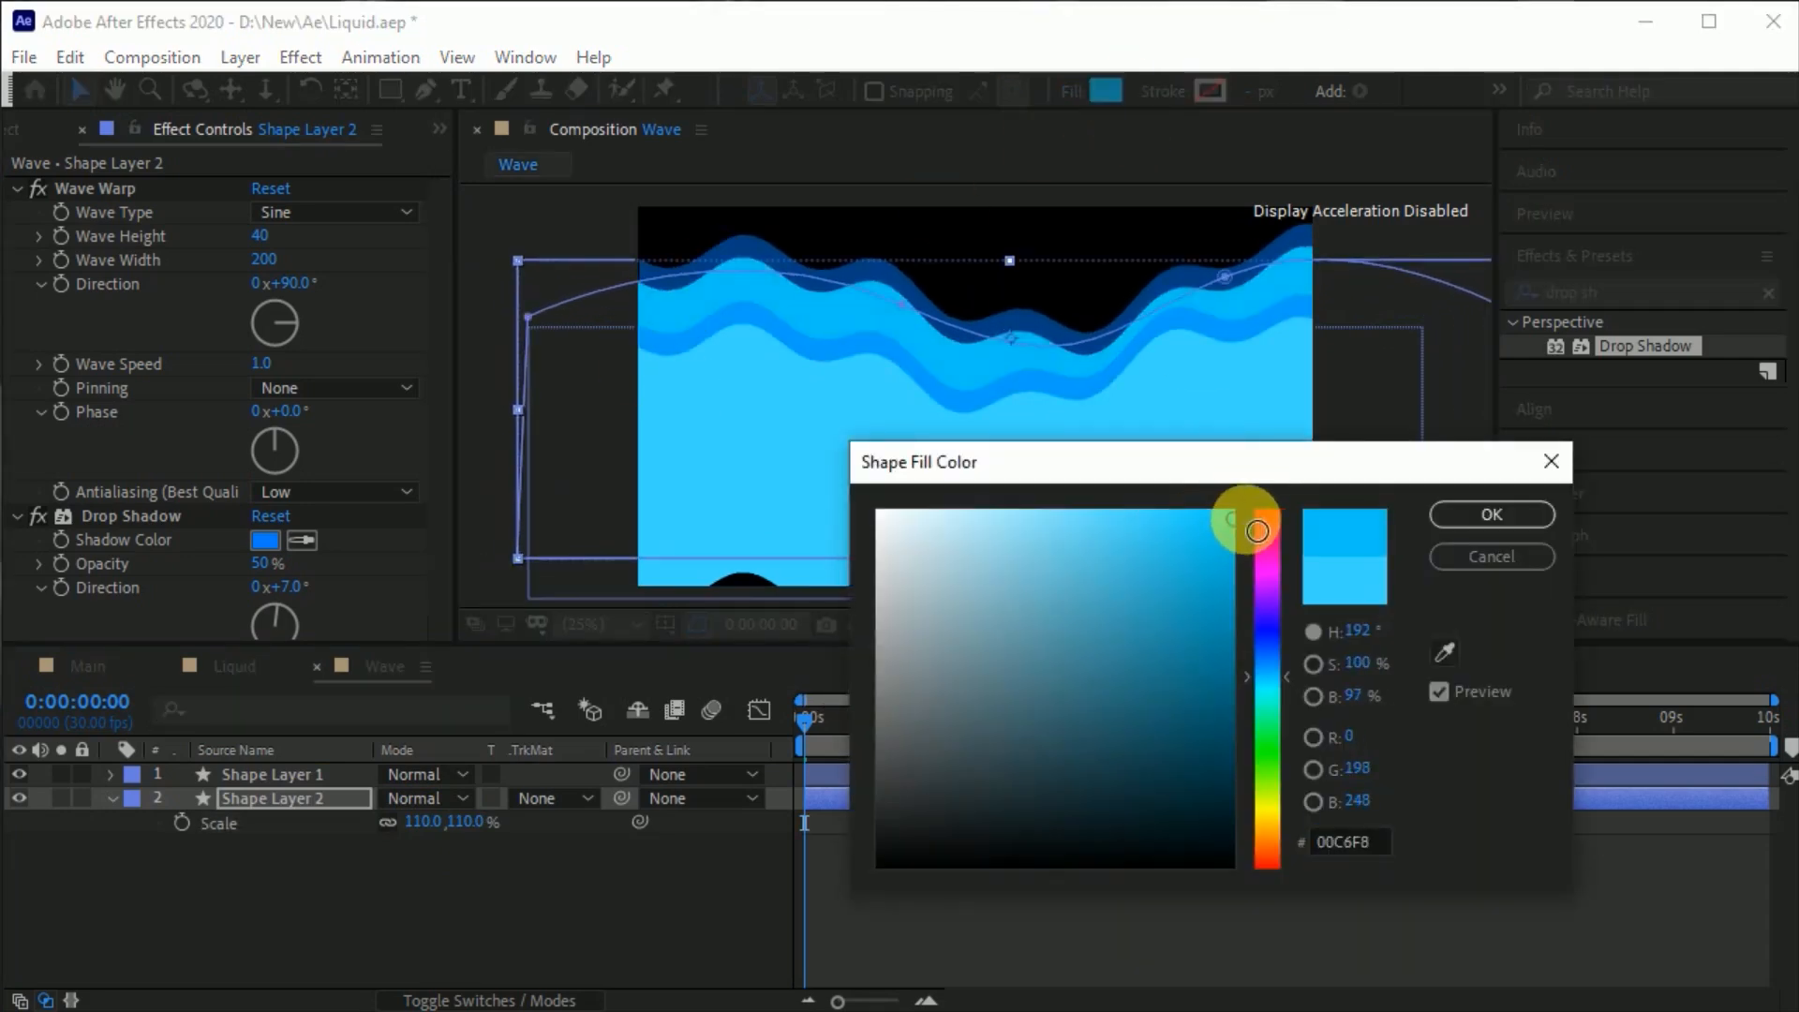
pyautogui.click(1492, 515)
pyautogui.moveTo(834, 308); pyautogui.dragTo(854, 292)
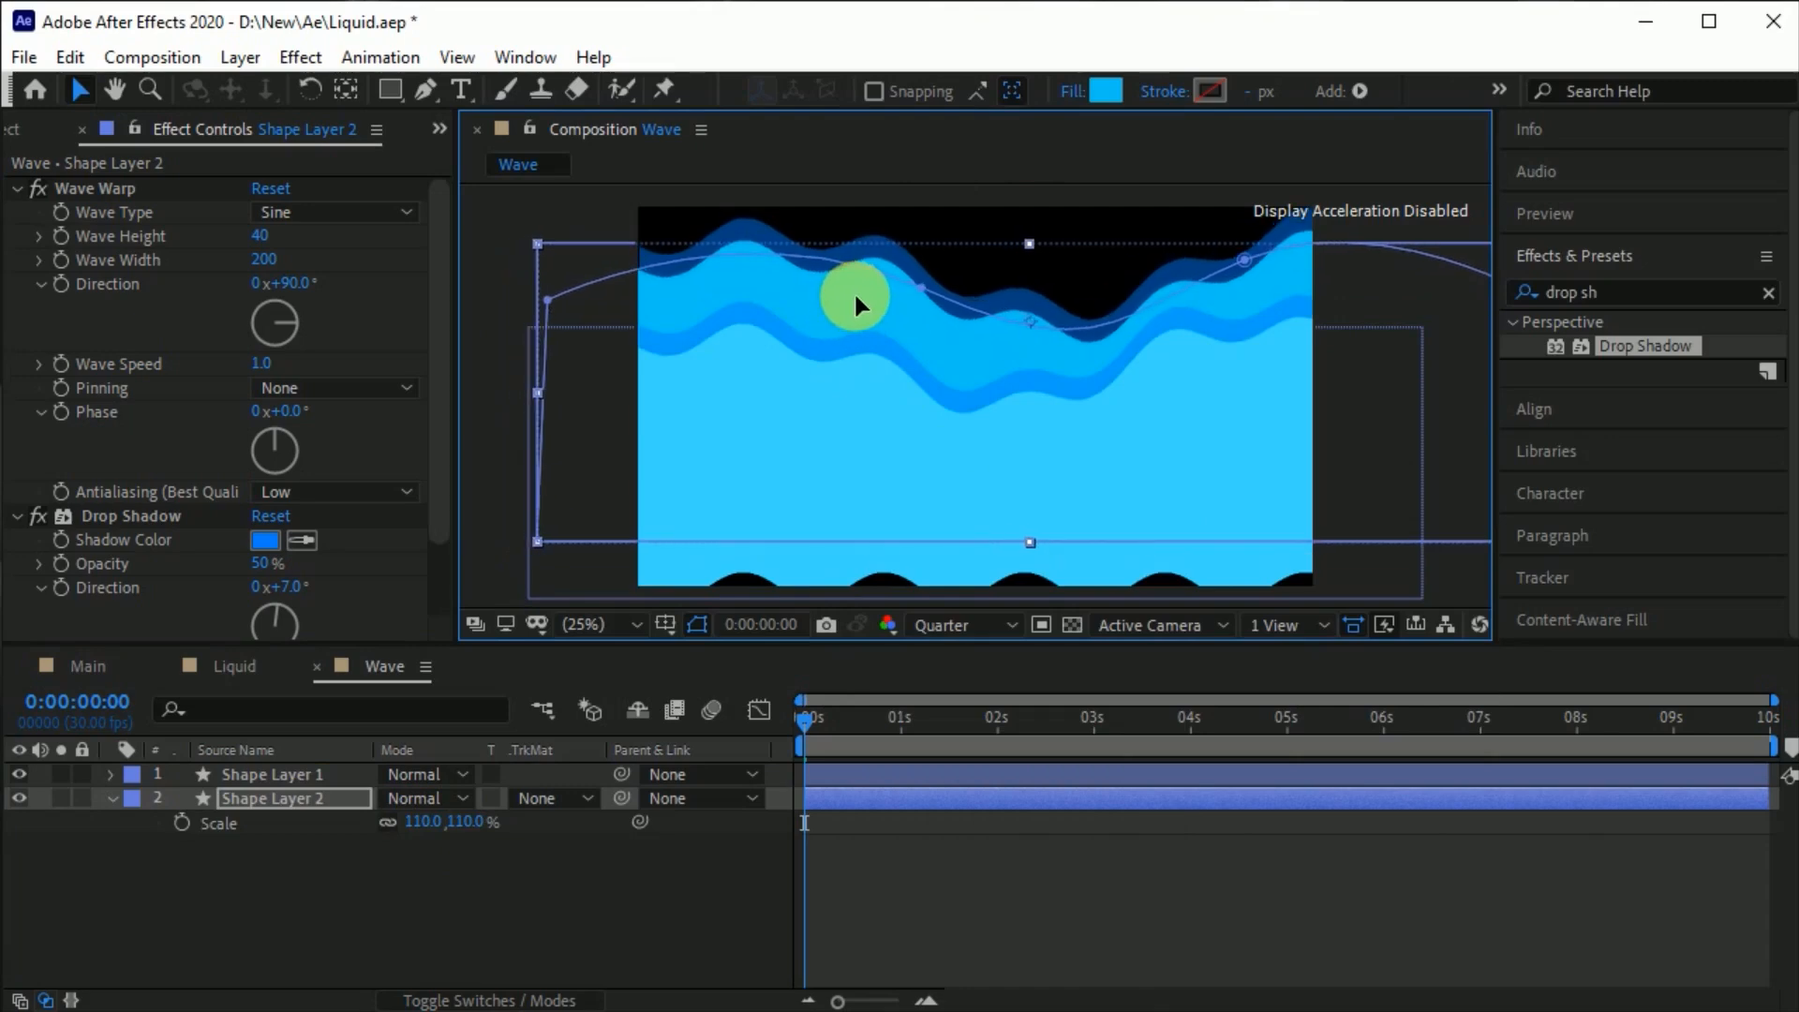
# Move Shape Layer 1 and Shape Layer 2 lower in the frame together.
pyautogui.keyDown('ctrl'); pyautogui.click(272, 775); pyautogui.keyUp('ctrl')
pyautogui.moveTo(817, 466); pyautogui.dragTo(817, 518)
pyautogui.click(621, 885)
pyautogui.moveTo(437, 489); pyautogui.dragTo(436, 521)
# Duplicate Shape Layer 2, place the copy beneath it, scale it to 123% and raise it above the second wave.
pyautogui.click(309, 798)
pyautogui.hotkey('ctrl', 'd')
pyautogui.moveTo(319, 802); pyautogui.dragTo(437, 869)
pyautogui.press('s')
pyautogui.moveTo(740, 296); pyautogui.dragTo(761, 238)
# Give Shape Layer 3 a darker cyan-blue fill and move all three waves lower in the frame.
pyautogui.click(1103, 92)
pyautogui.click(1229, 573)
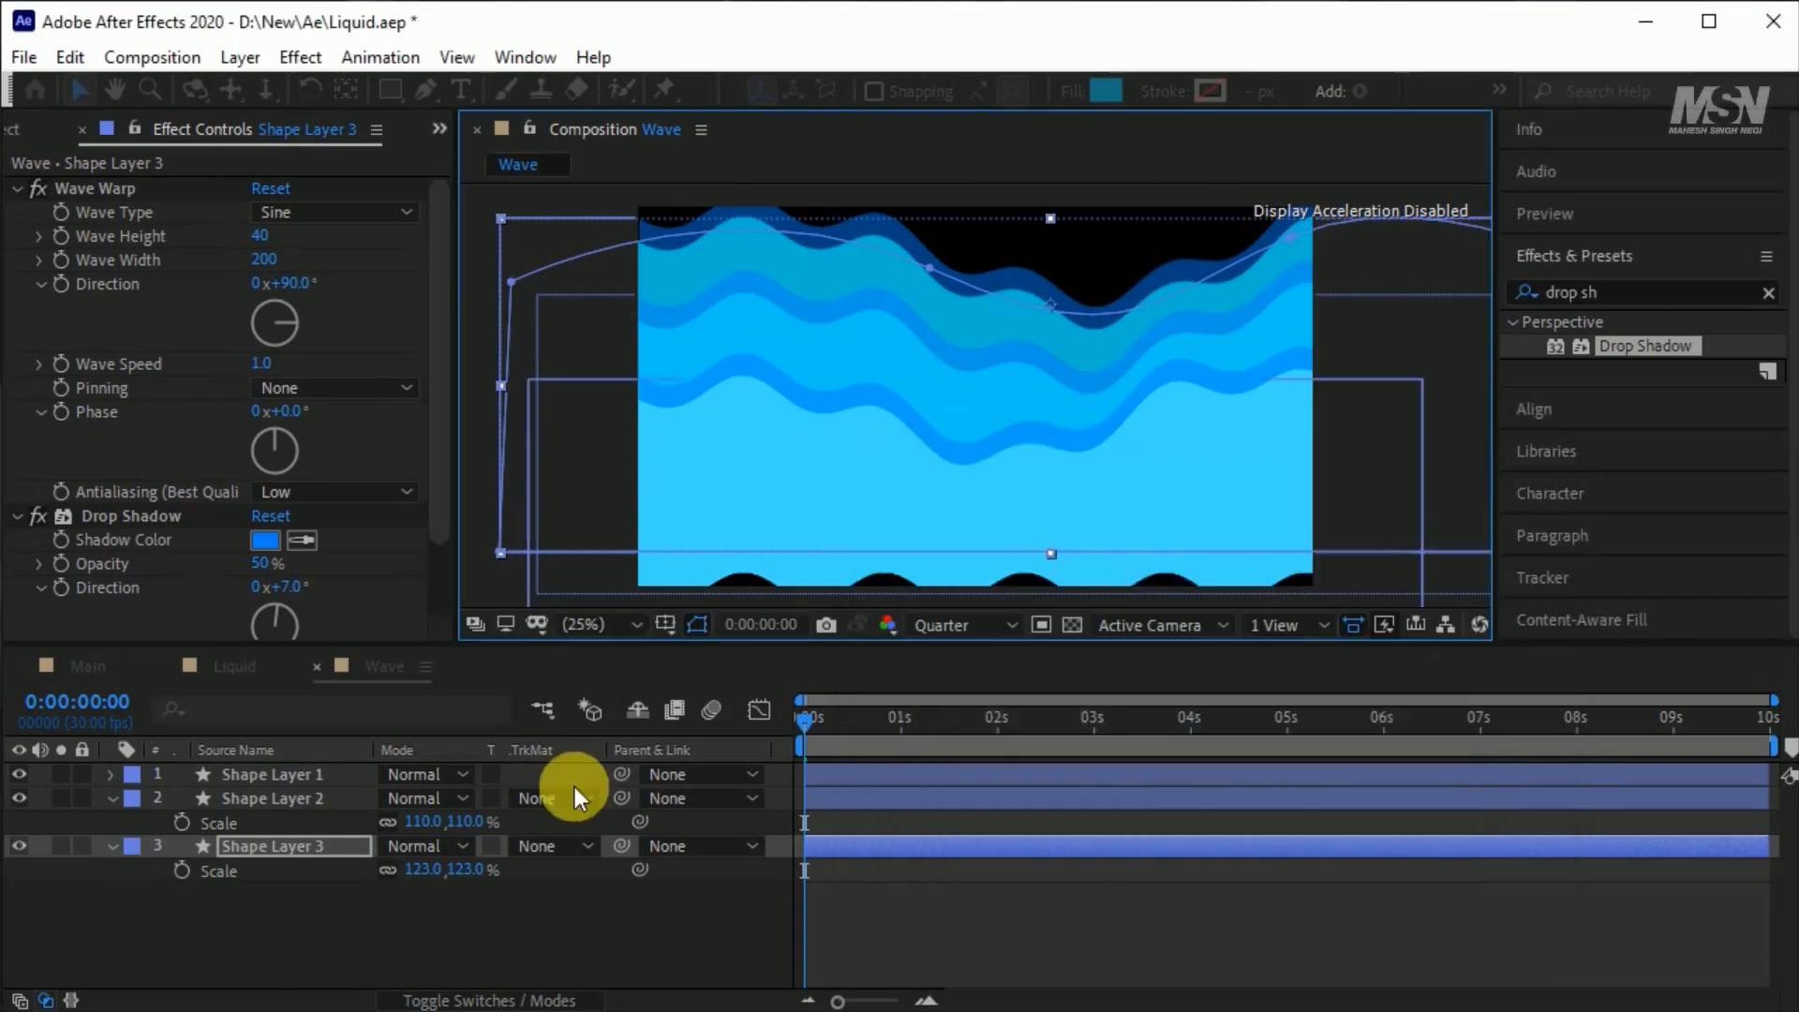
pyautogui.click(895, 268)
pyautogui.moveTo(896, 268); pyautogui.dragTo(892, 303)
# Duplicate Shape Layer 3 and shift the copy's fill hue toward blue.
pyautogui.click(317, 848)
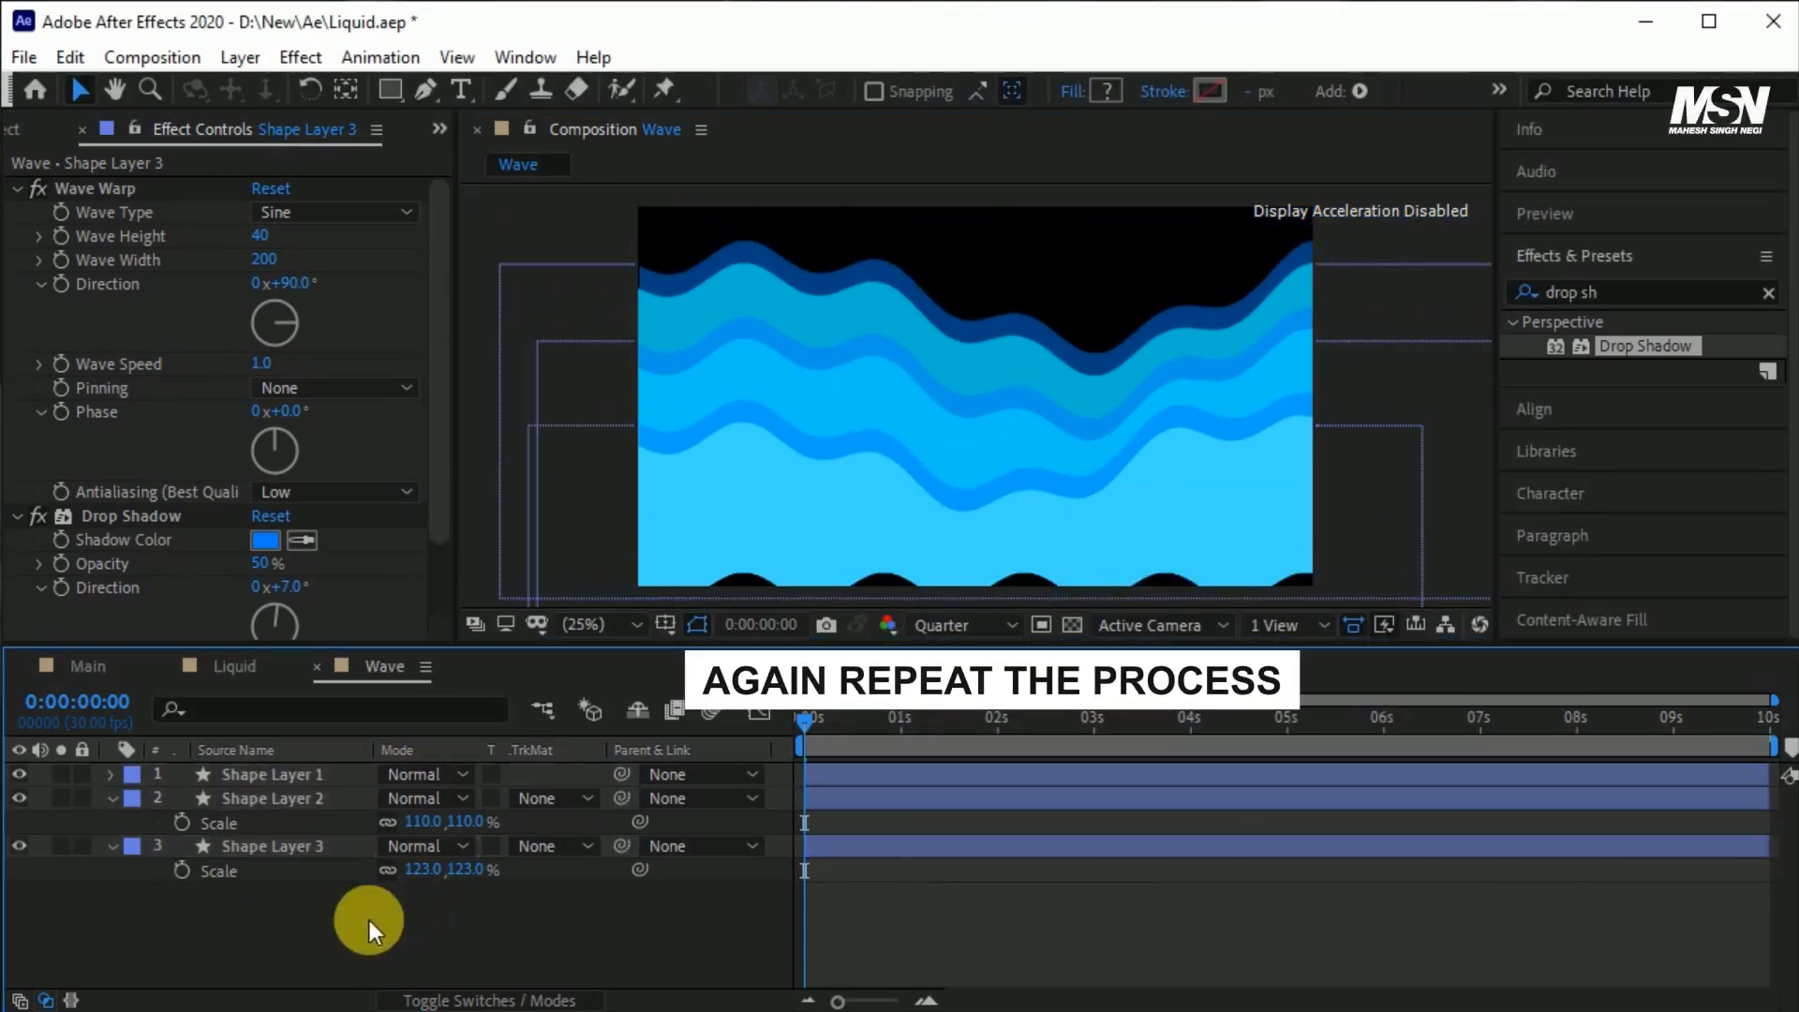
pyautogui.hotkey('ctrl', 'd')
pyautogui.click(1105, 91)
pyautogui.click(1269, 650)
pyautogui.moveTo(1276, 664); pyautogui.dragTo(1278, 647)
pyautogui.click(1499, 511)
# Place Shape Layer 4 beneath Shape Layer 3, scale it to 140% and raise it above the third wave.
pyautogui.click(323, 848)
pyautogui.click(324, 897)
pyautogui.press('s')
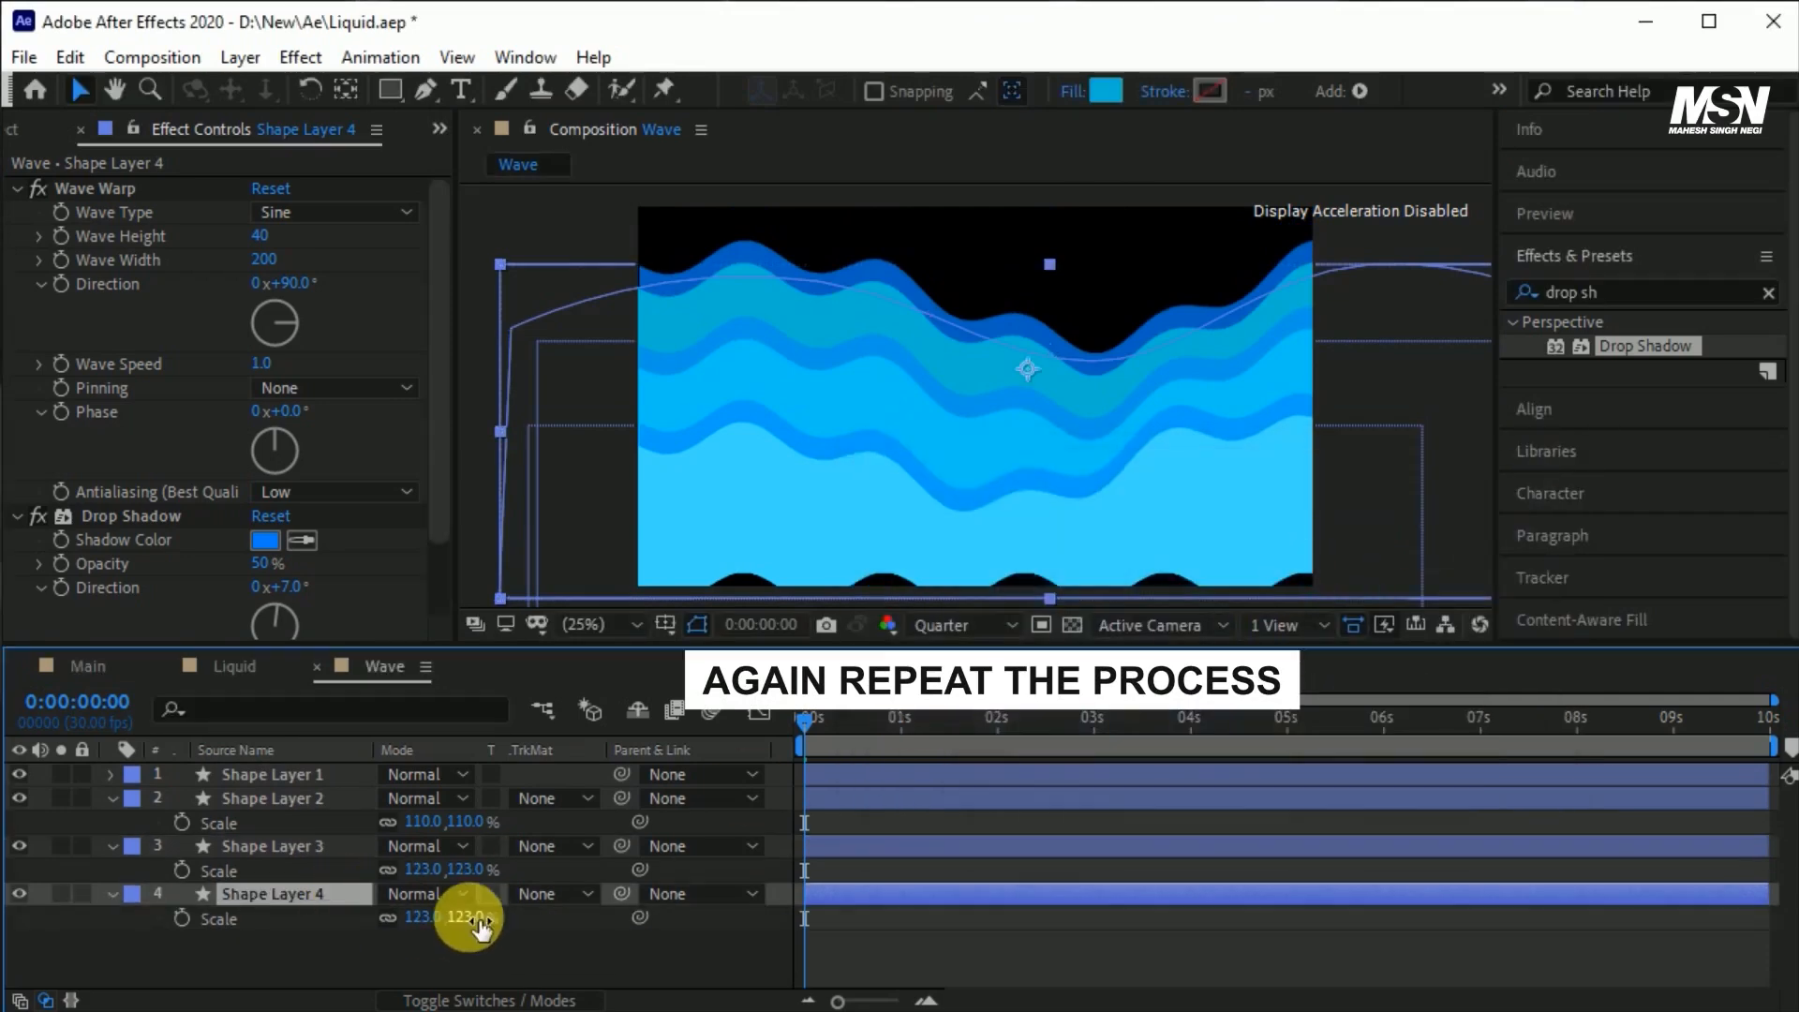
pyautogui.moveTo(473, 918); pyautogui.dragTo(489, 919)
pyautogui.moveTo(792, 257); pyautogui.dragTo(819, 195)
# Lower all four waves together and shift Shape Layer 4 to the left so its crests are offset.
pyautogui.keyDown('shift'); pyautogui.click(310, 774); pyautogui.keyUp('shift')
pyautogui.moveTo(843, 311); pyautogui.dragTo(841, 342)
pyautogui.click(321, 893)
pyautogui.moveTo(884, 283); pyautogui.dragTo(731, 283)
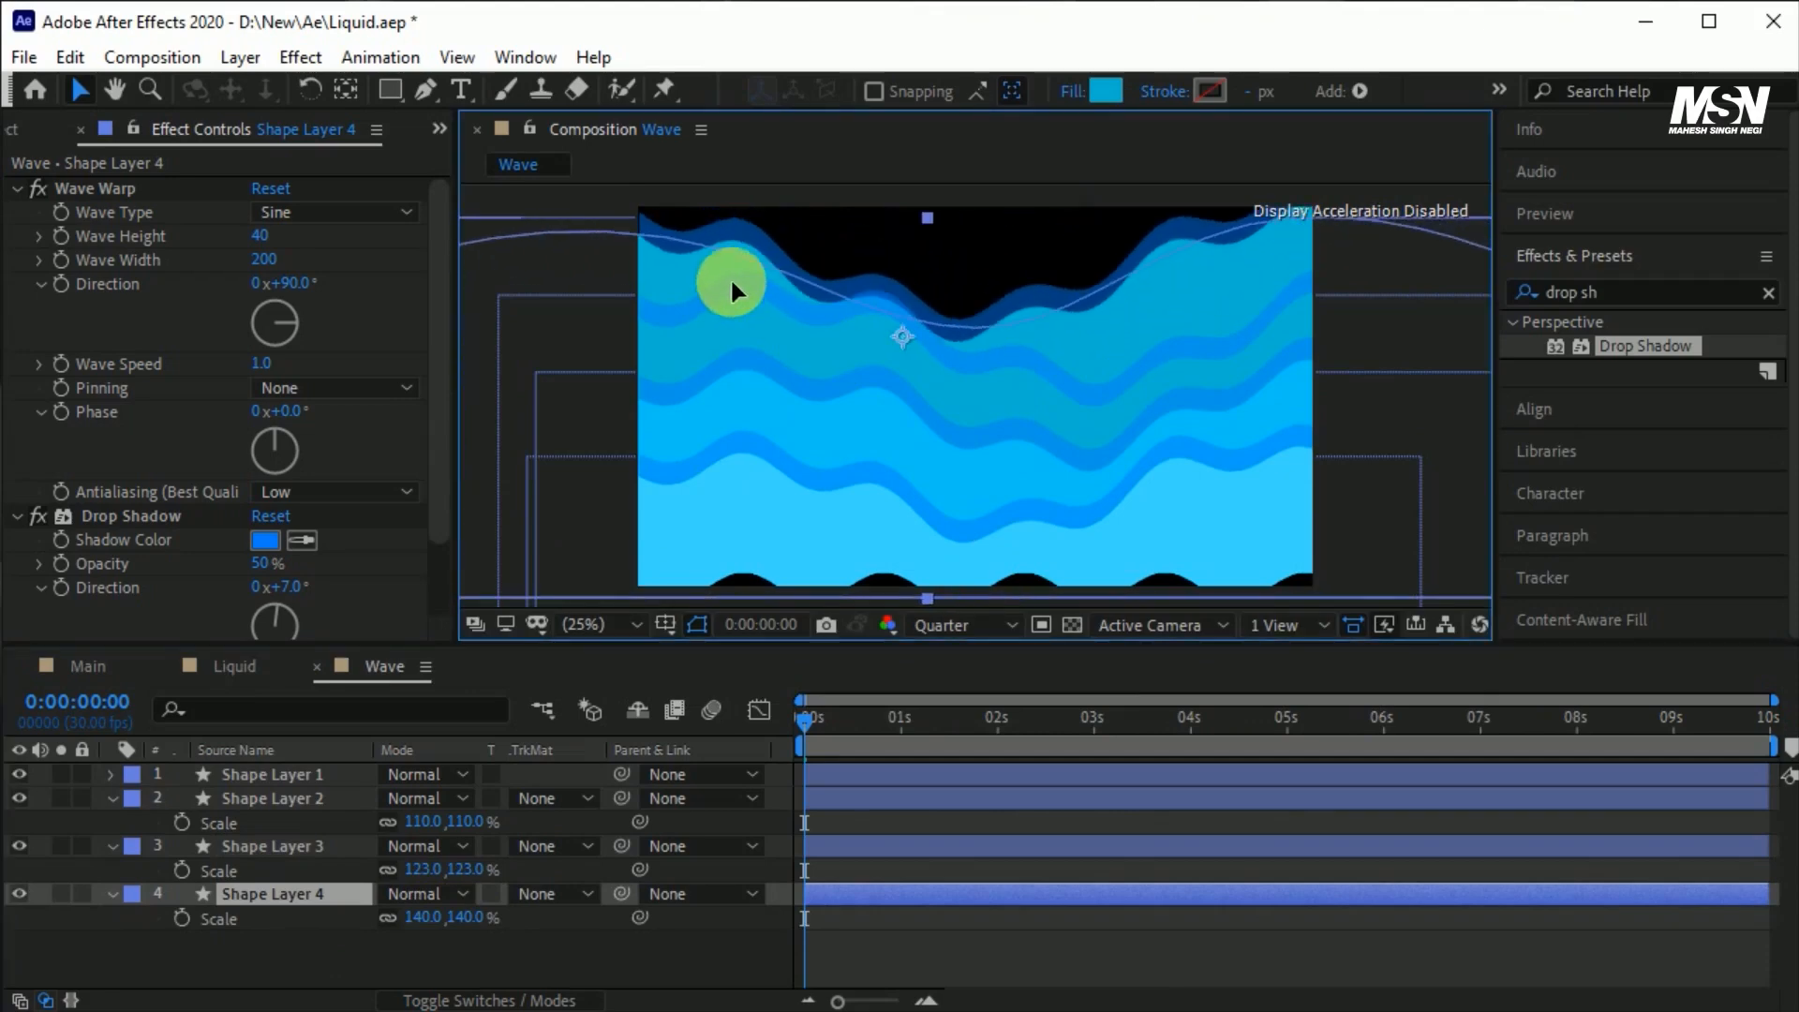
# Set Shape Layer 4's fill to bright cyan 00DEFF and Shape Layer 3's fill to 00C5E2.
pyautogui.click(1105, 91)
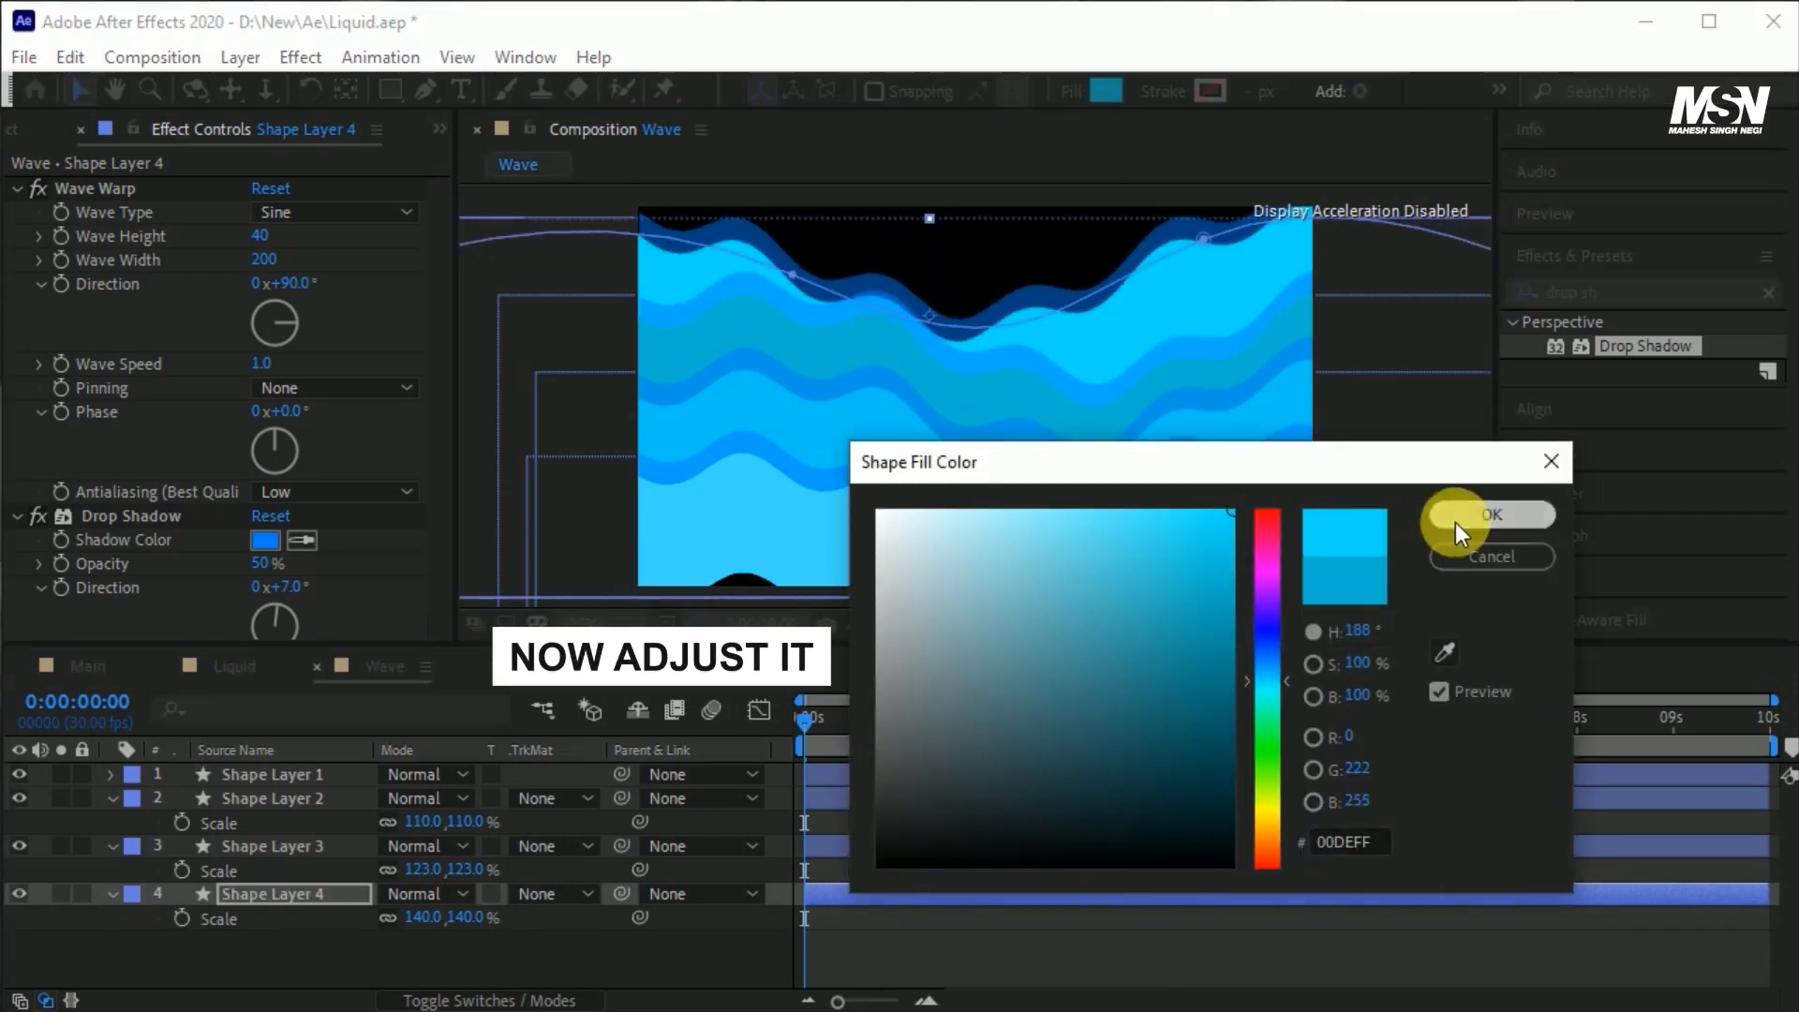
pyautogui.click(1490, 515)
pyautogui.moveTo(1014, 452); pyautogui.dragTo(870, 372)
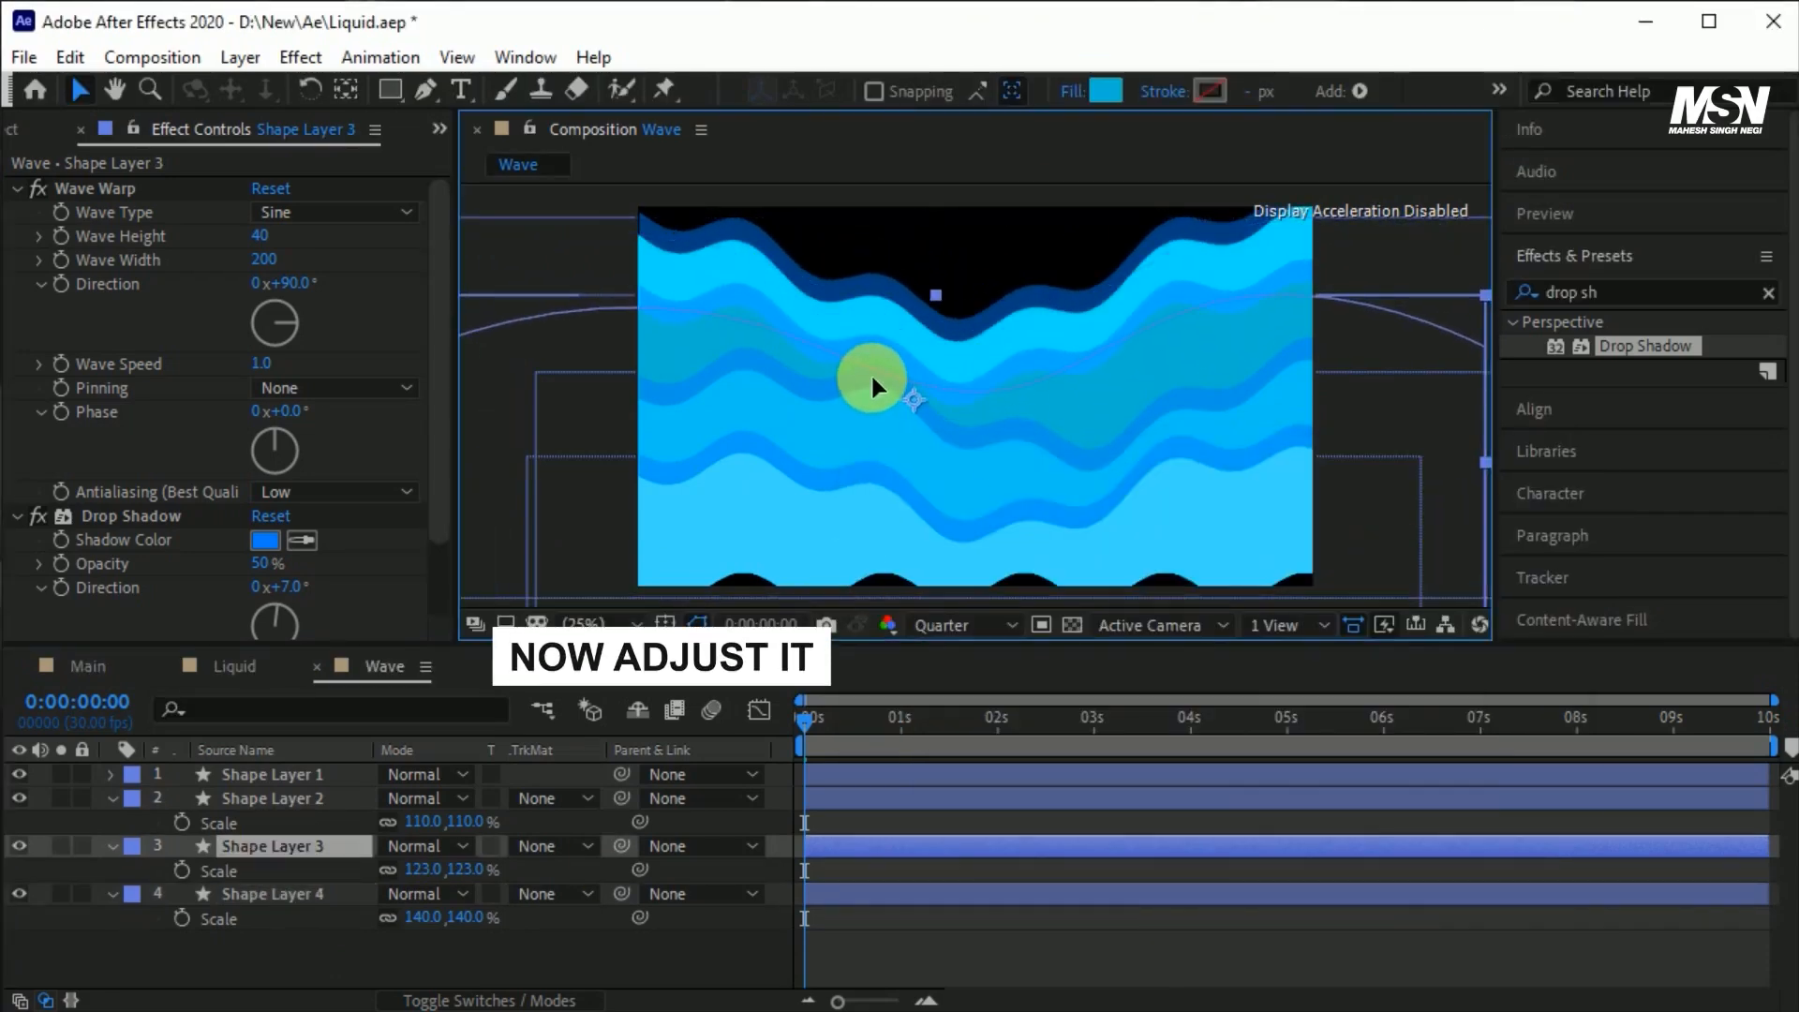
pyautogui.click(1106, 91)
pyautogui.click(1233, 550)
pyautogui.moveTo(1265, 678); pyautogui.dragTo(1269, 681)
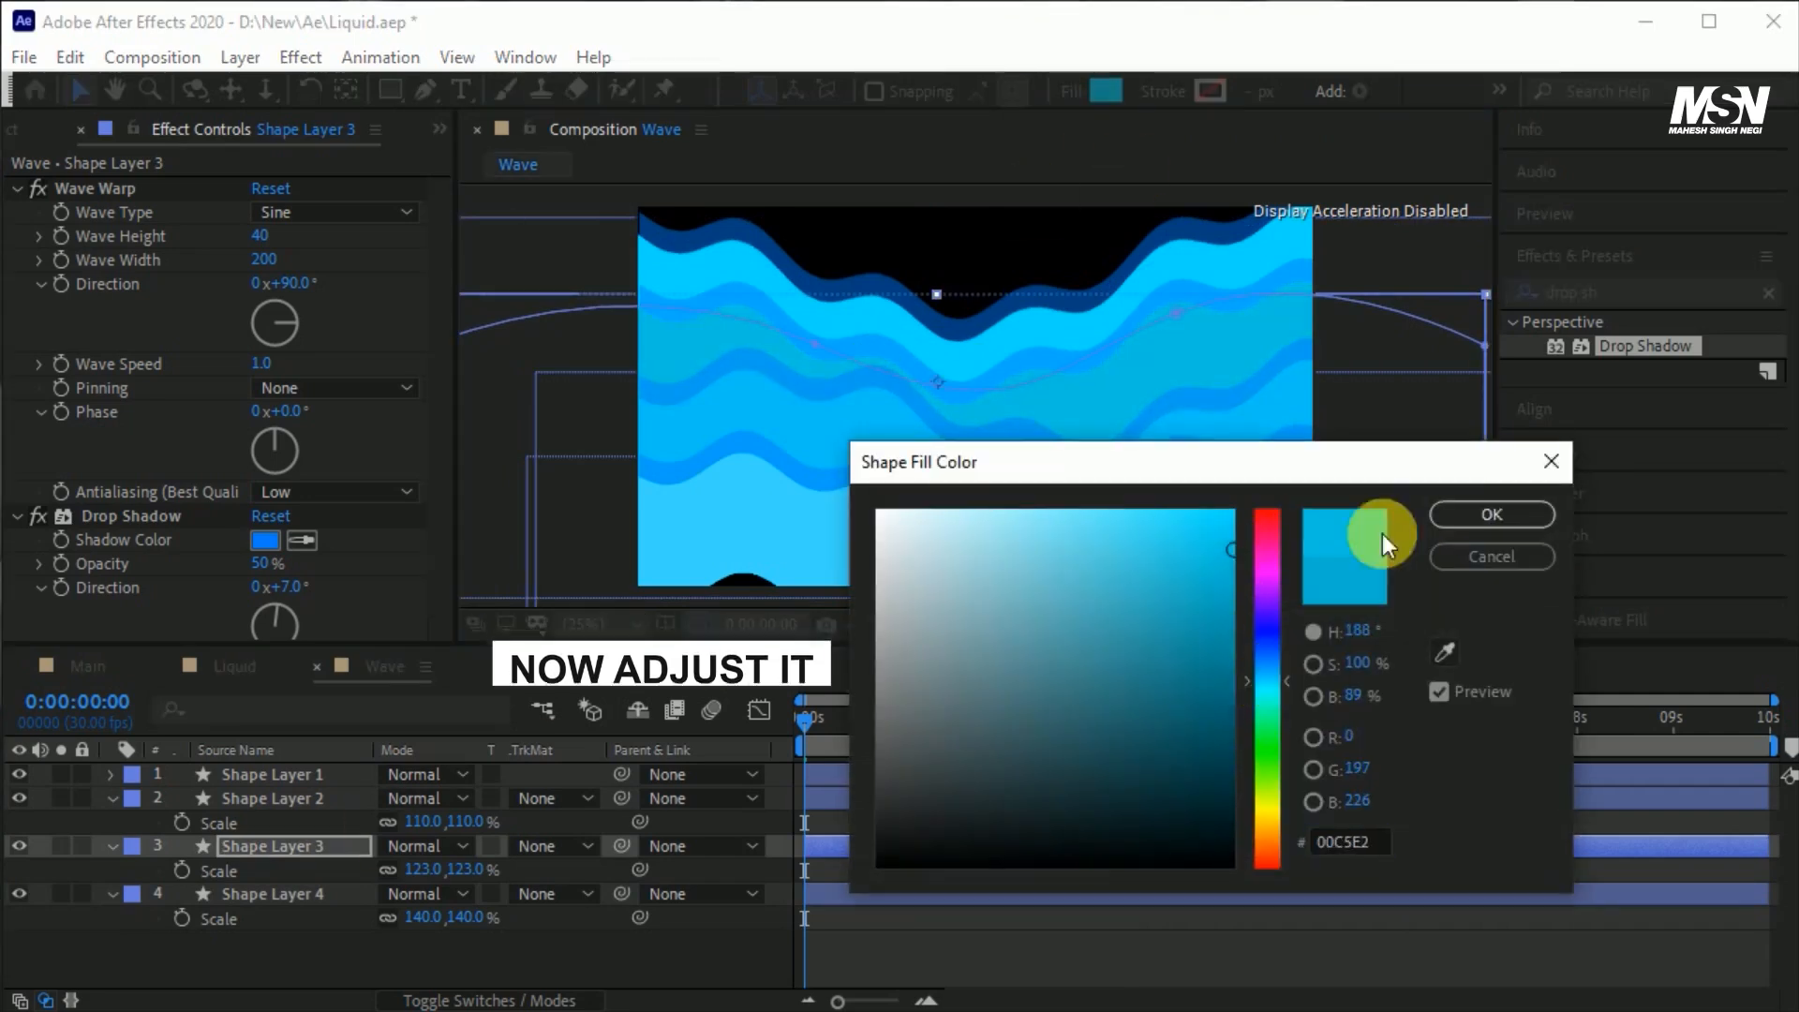
pyautogui.click(1488, 516)
pyautogui.moveTo(987, 470); pyautogui.dragTo(910, 464)
# Select all four wave shape layers and collapse their expanded properties.
pyautogui.click(298, 775)
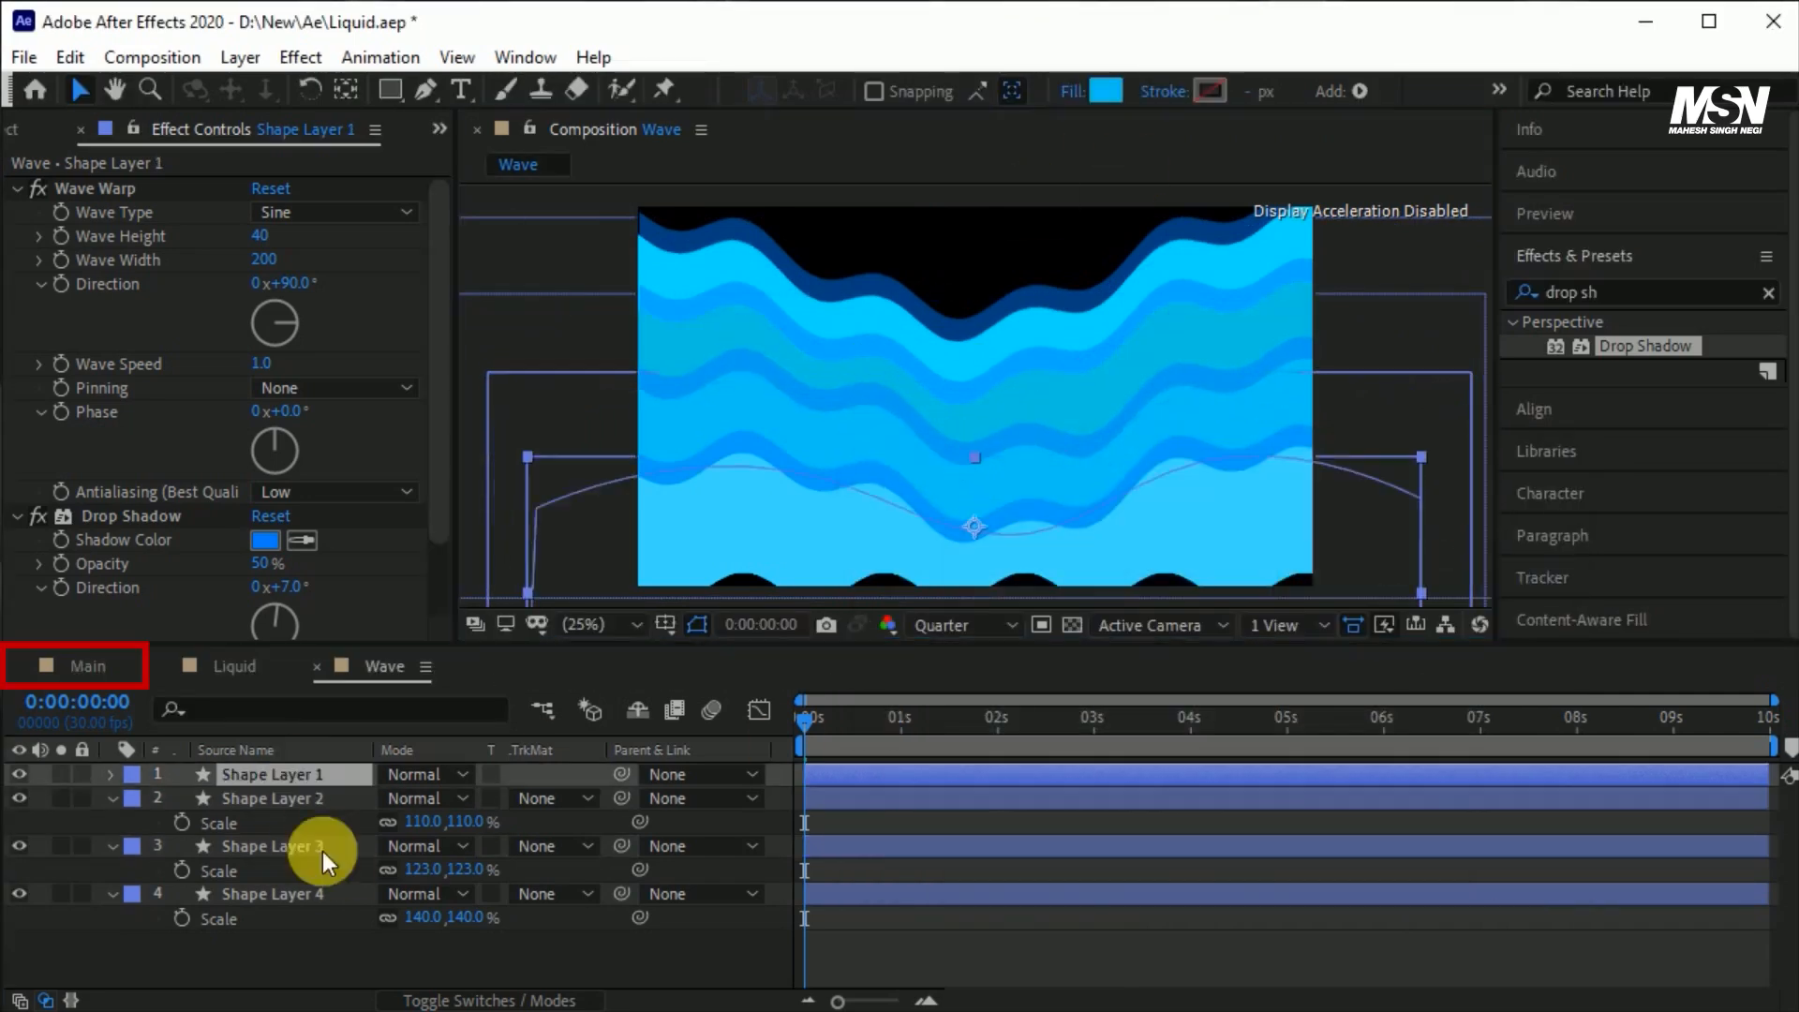
pyautogui.keyDown('shift'); pyautogui.click(307, 893); pyautogui.keyUp('shift')
pyautogui.press('u')
# Insert the Wave composition between Liquid and BG in the Main composition and give it the Alpha Matte "[Liquid]" track matte.
pyautogui.click(83, 667)
pyautogui.moveTo(94, 464); pyautogui.dragTo(260, 783)
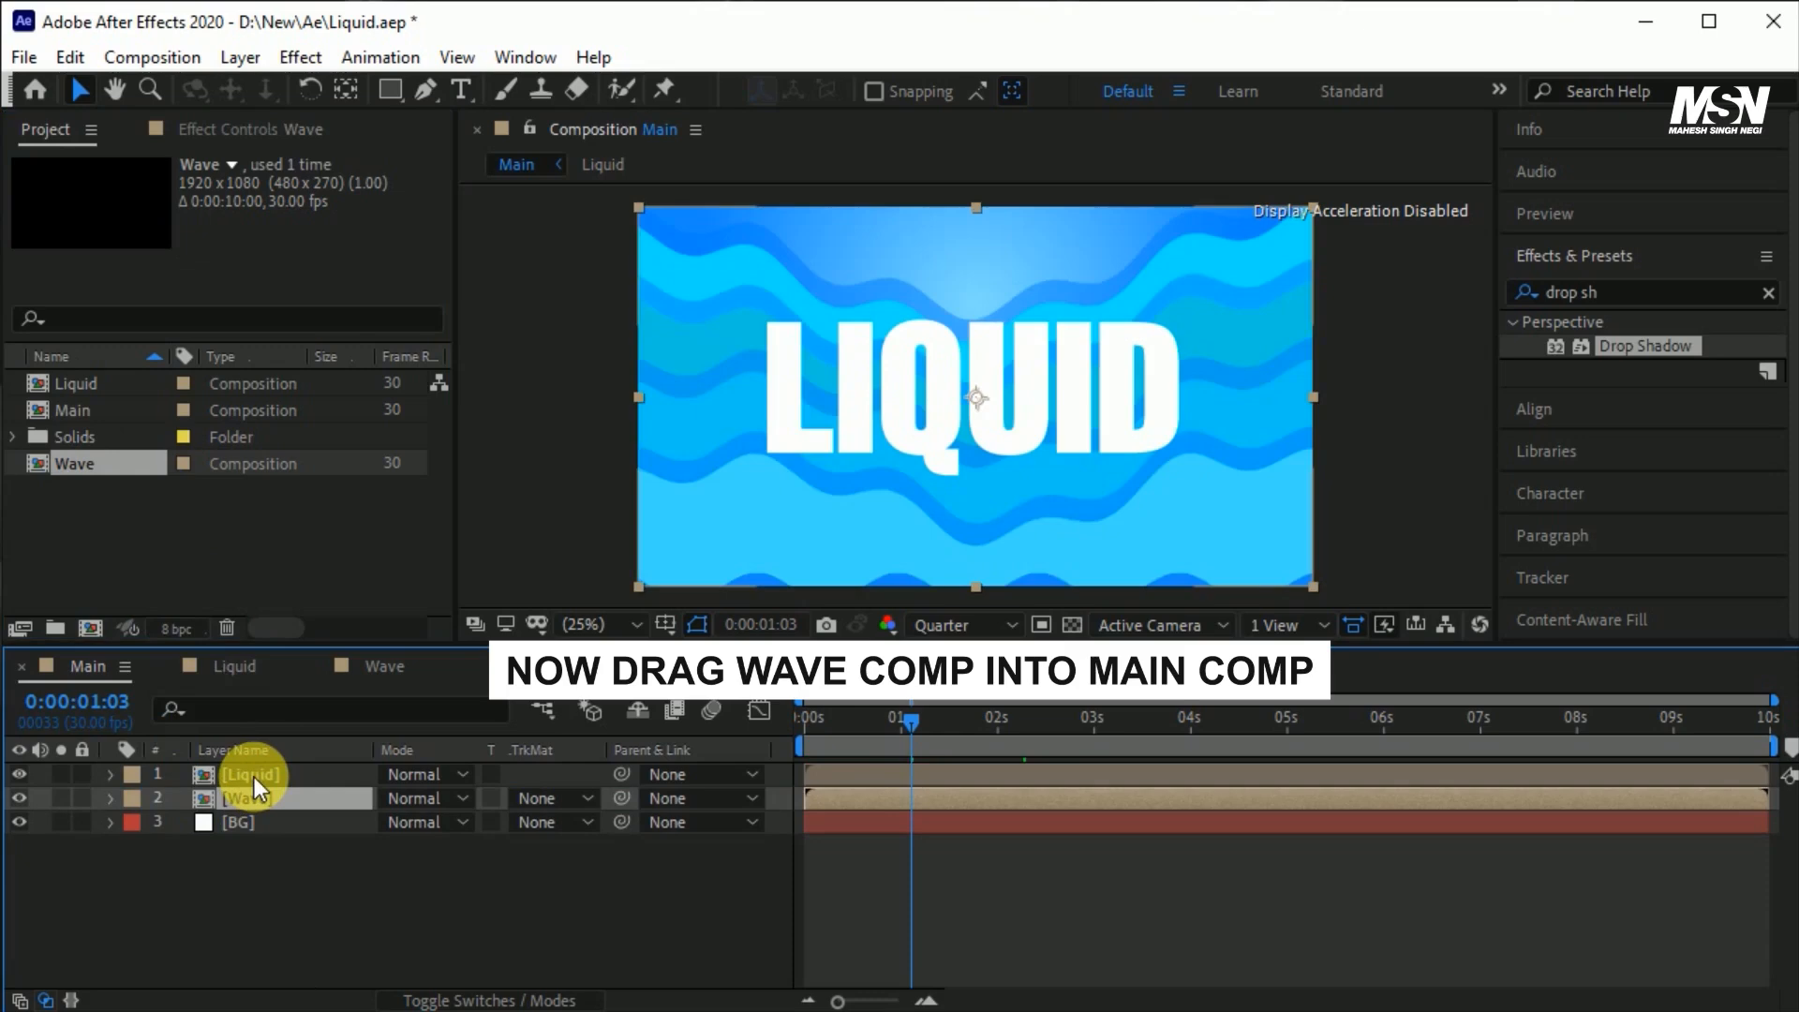
pyautogui.click(581, 801)
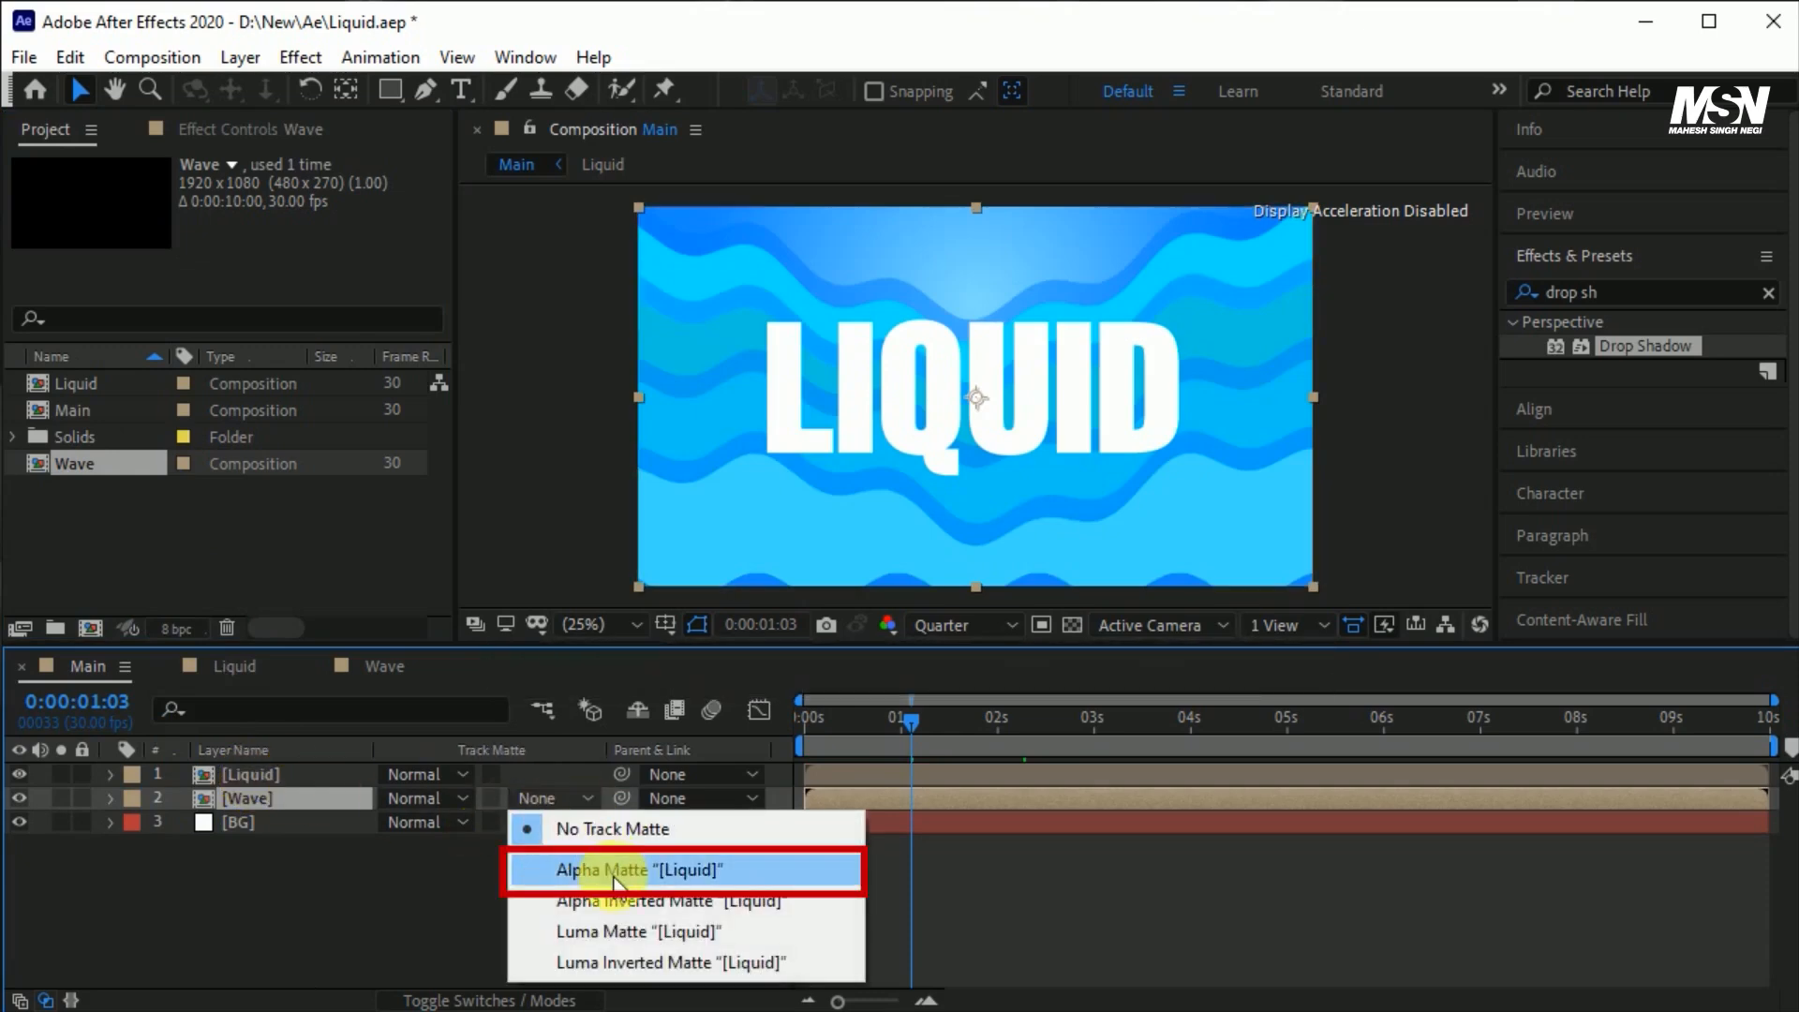
pyautogui.click(646, 876)
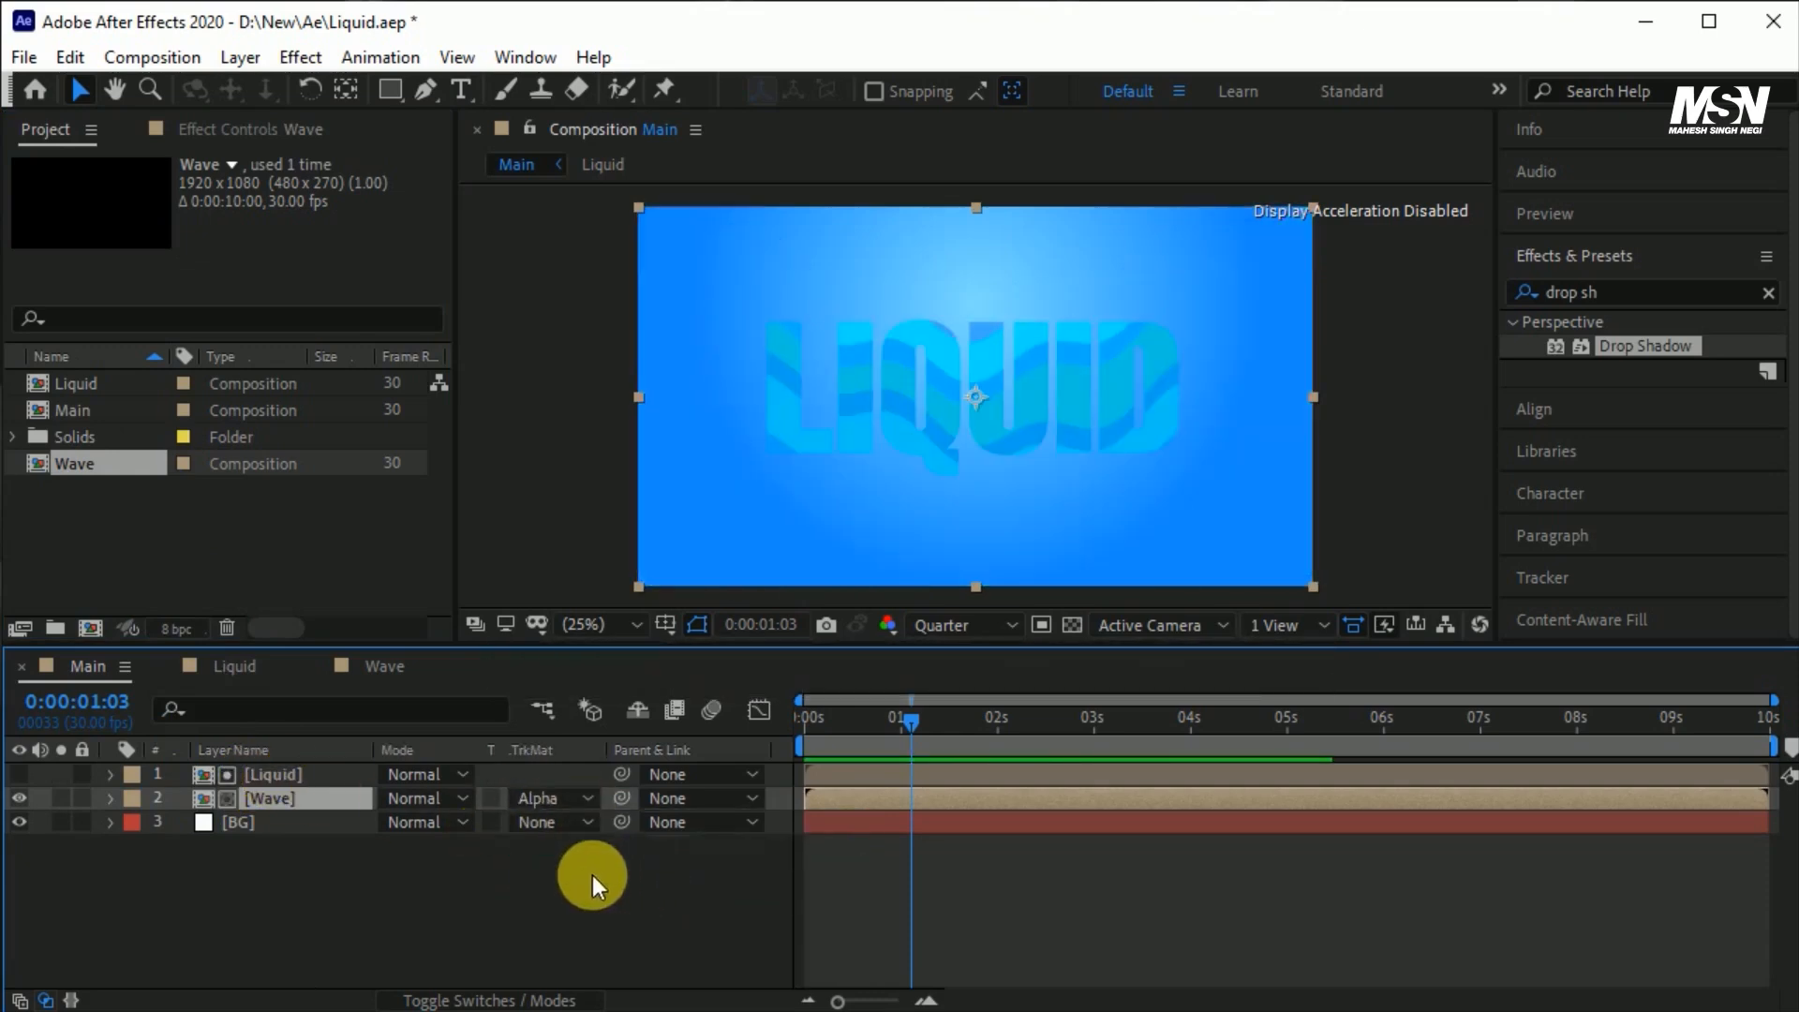
# Scale the Wave layer to 71% and move it lower so its crests cross the upper part of the letters.
pyautogui.press('s')
pyautogui.moveTo(429, 821); pyautogui.dragTo(405, 840)
pyautogui.moveTo(936, 347); pyautogui.dragTo(930, 412)
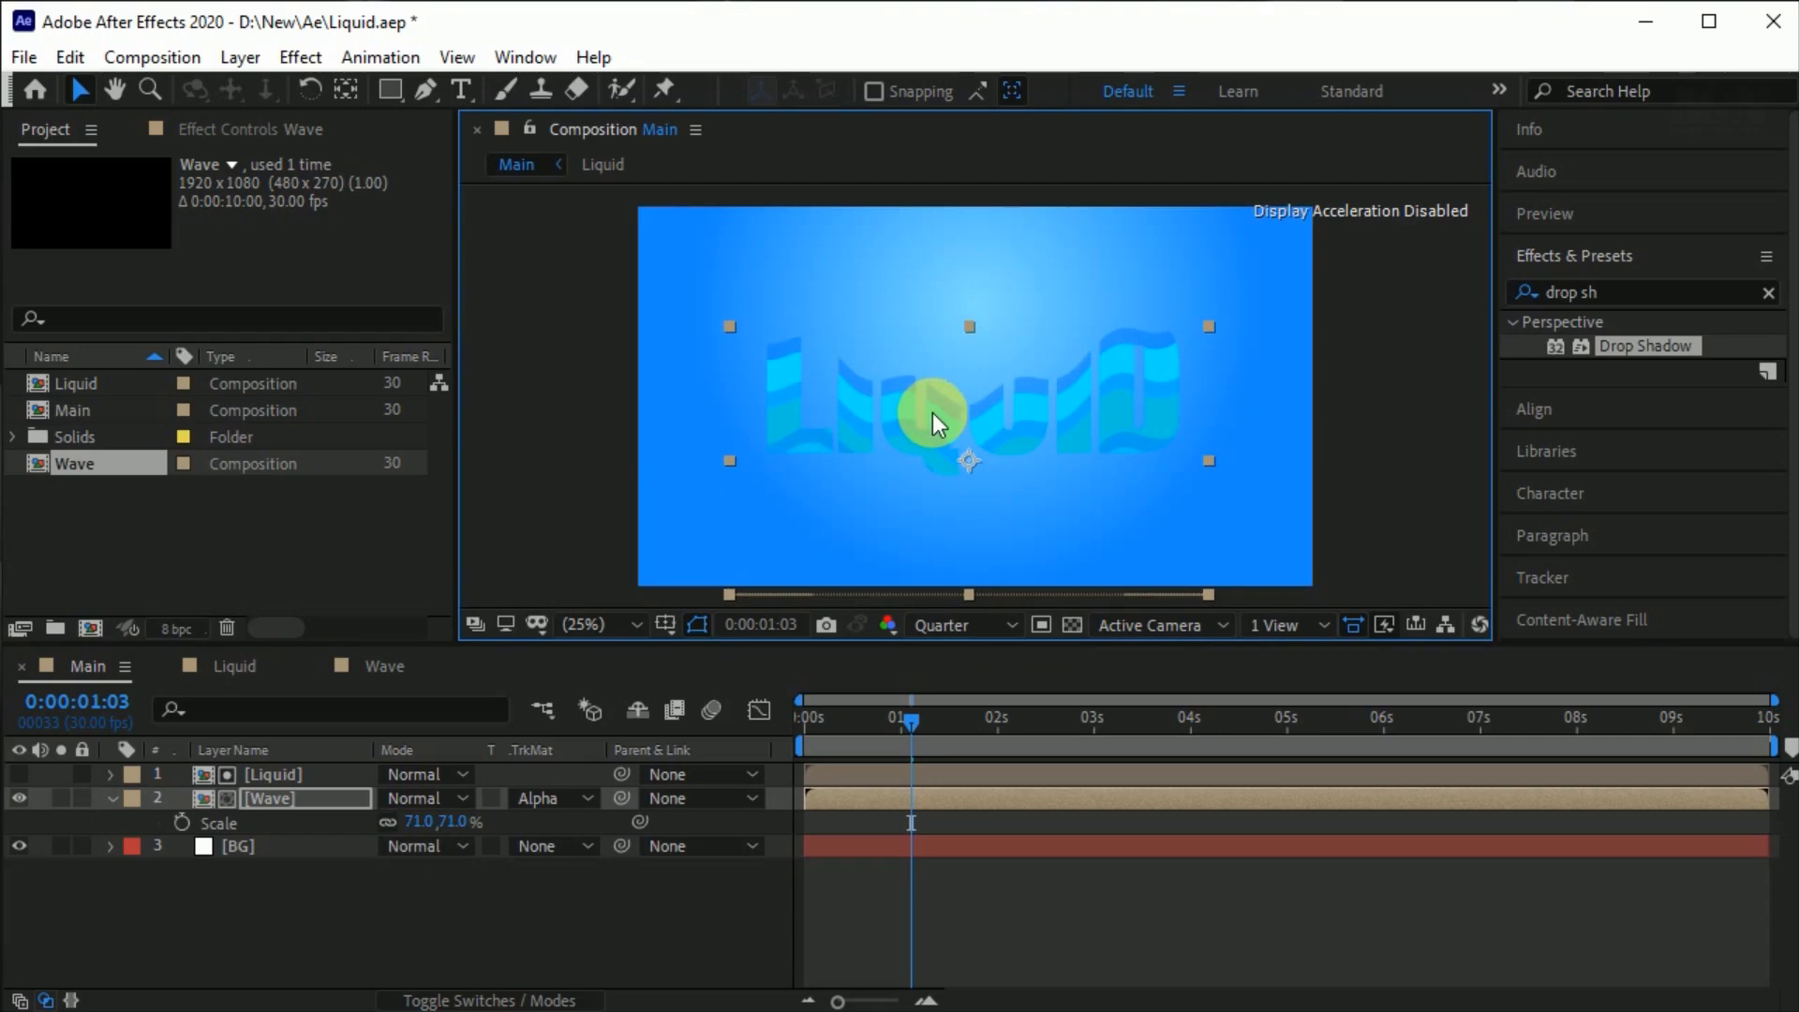
# Add the Liquid composition again beneath the Wave layer, directly above BG.
pyautogui.click(335, 906)
pyautogui.click(294, 774)
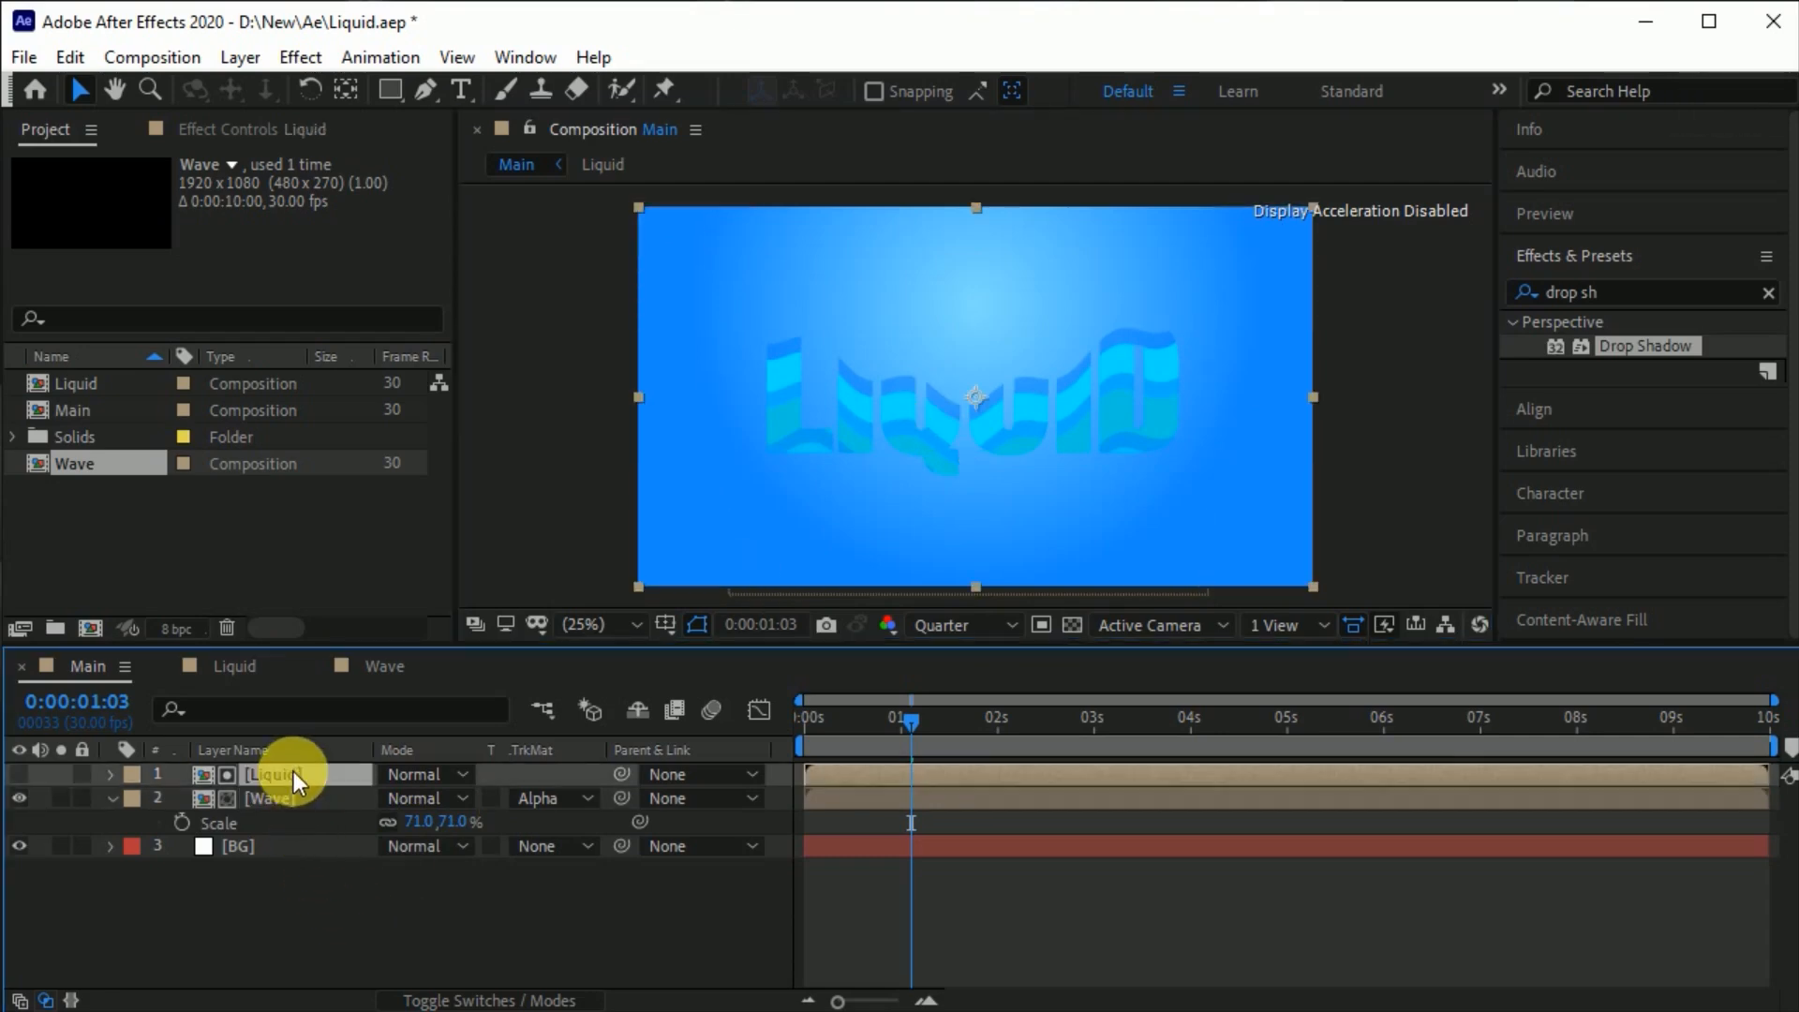
pyautogui.click(294, 798)
pyautogui.moveTo(141, 384); pyautogui.dragTo(262, 825)
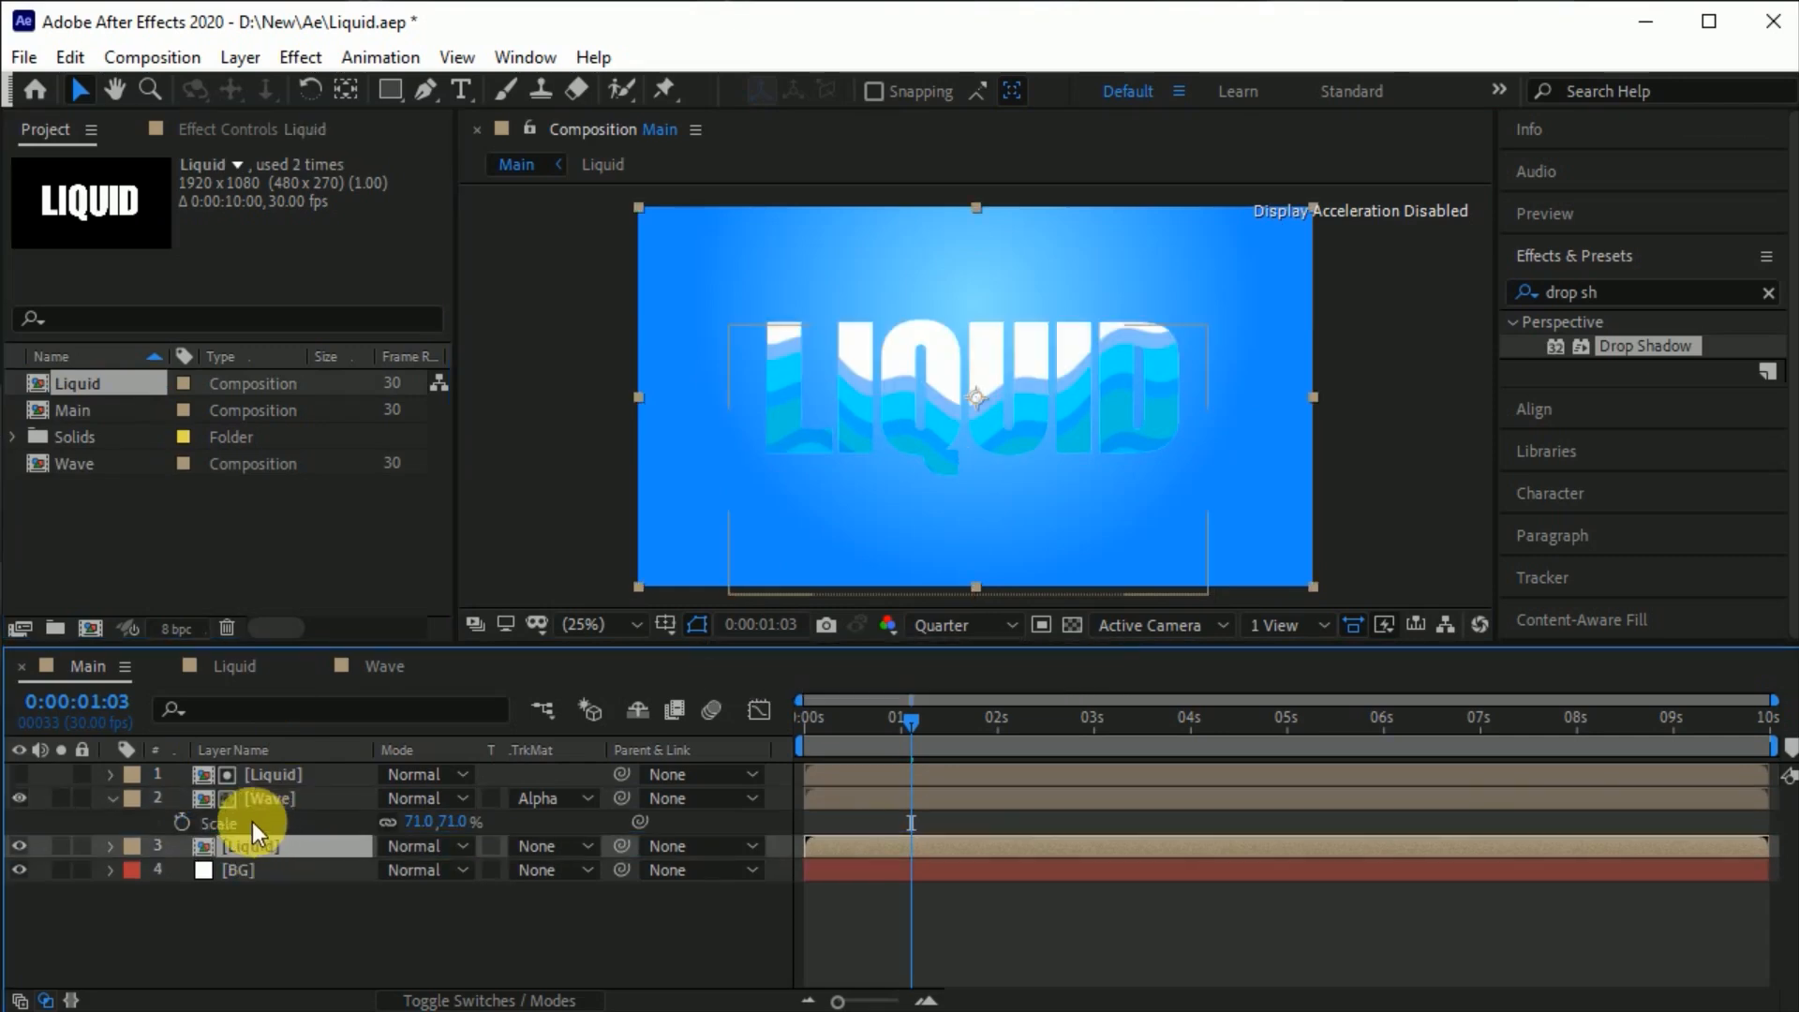
# Nudge the Wave layer slightly right and down within the text and preview the animation.
pyautogui.click(272, 798)
pyautogui.moveTo(842, 403)
pyautogui.mouseDown()
pyautogui.moveTo(814, 409)
pyautogui.moveTo(857, 407)
pyautogui.mouseUp()
pyautogui.press('space')
# Duplicate the Wave layer together with its Liquid matte layer.
pyautogui.click(294, 802)
pyautogui.keyDown('shift'); pyautogui.click(290, 772); pyautogui.keyUp('shift')
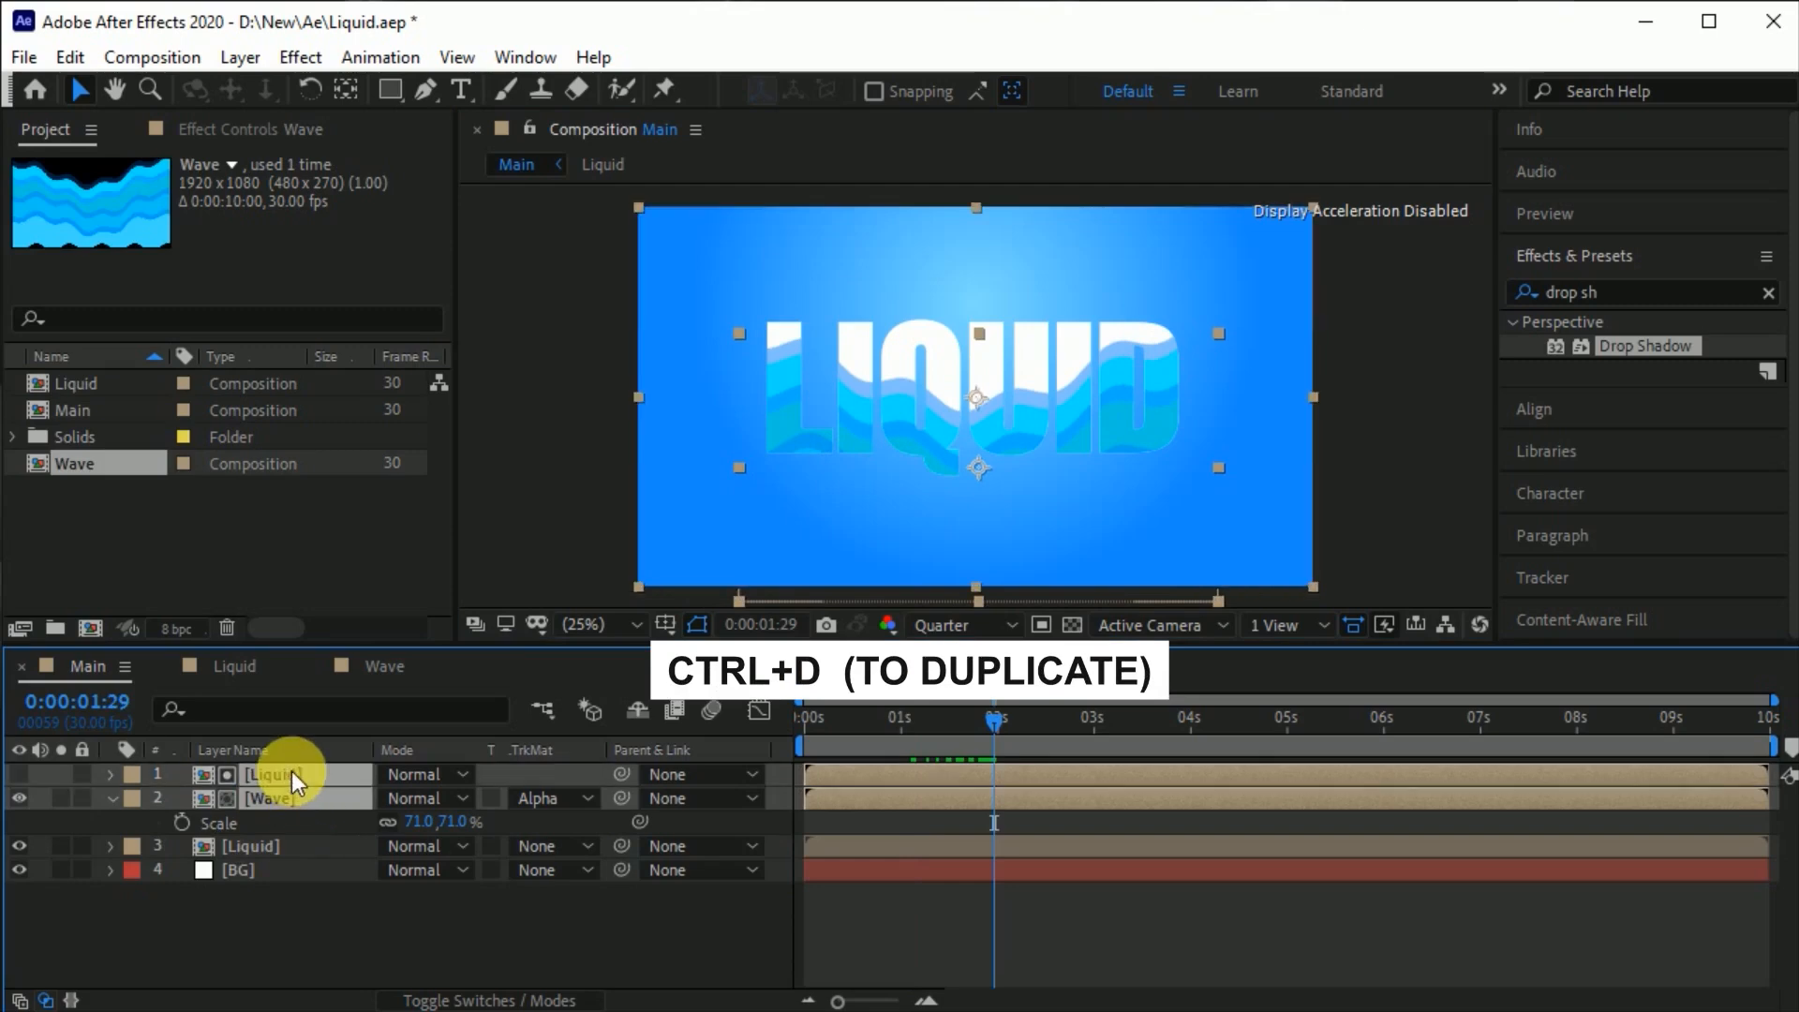
pyautogui.hotkey('ctrl', 'd')
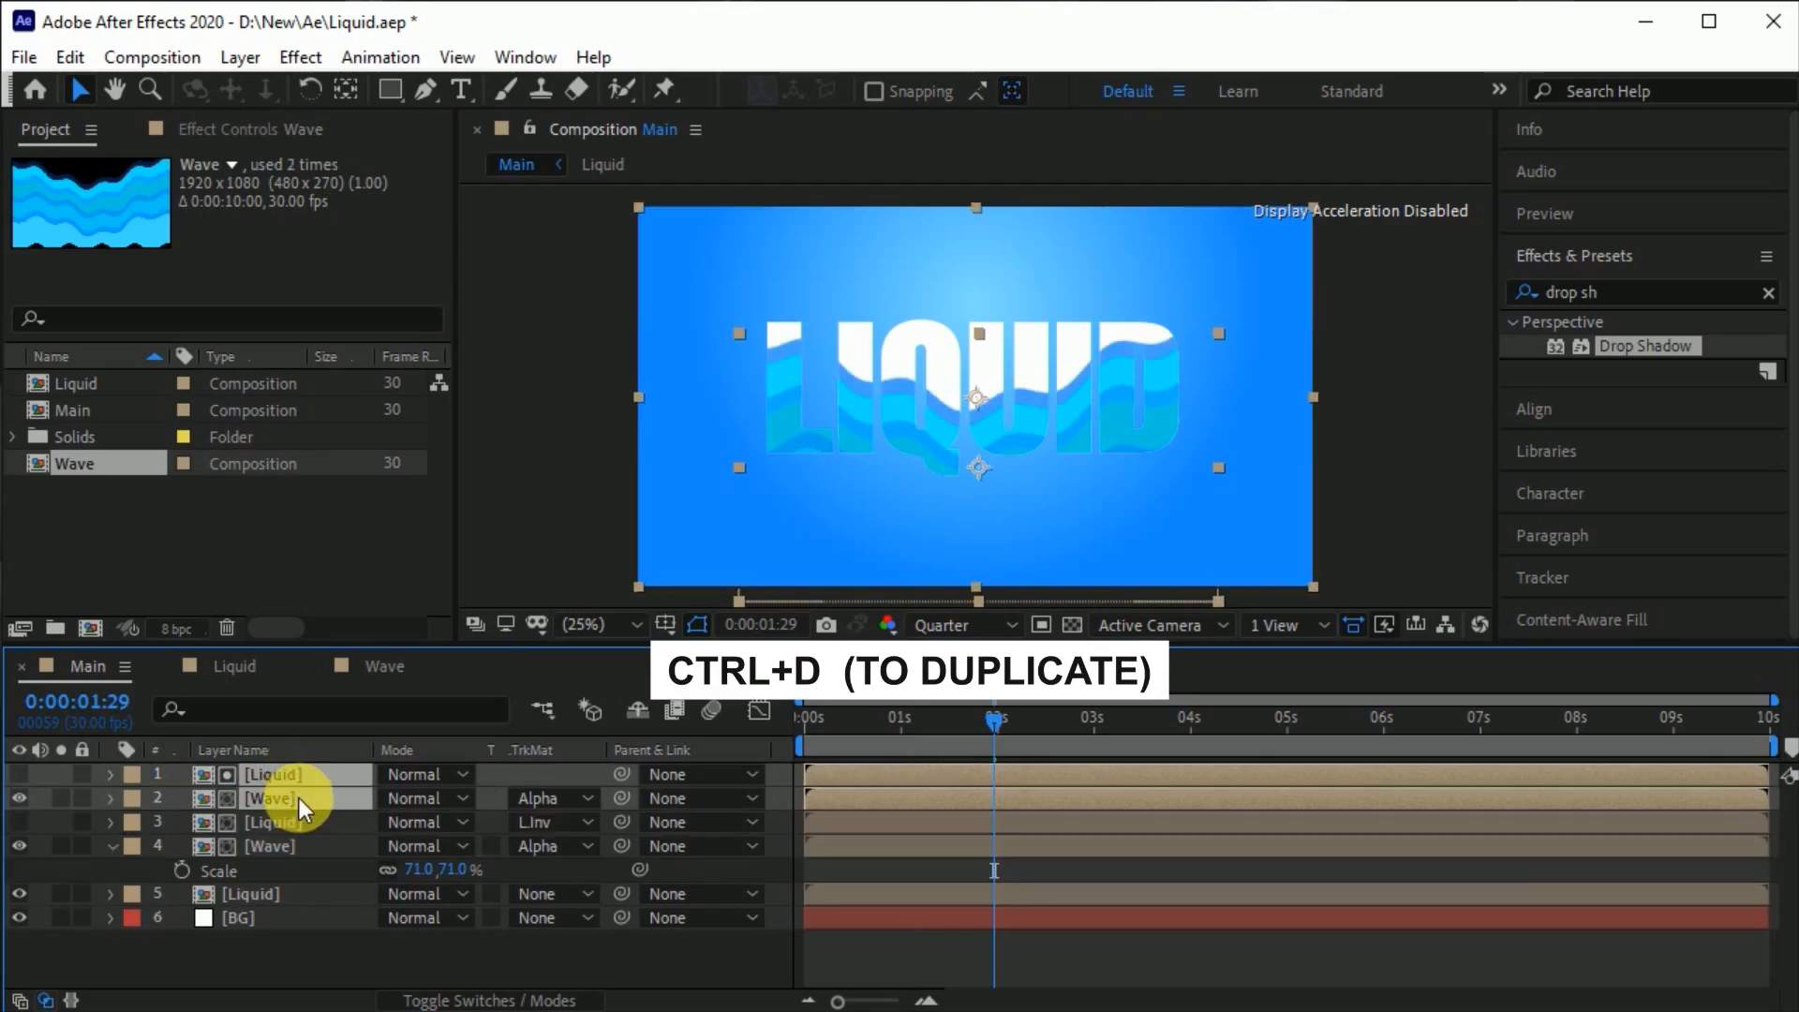
# Apply the CC Star Burst effect to the upper Wave layer.
pyautogui.click(299, 804)
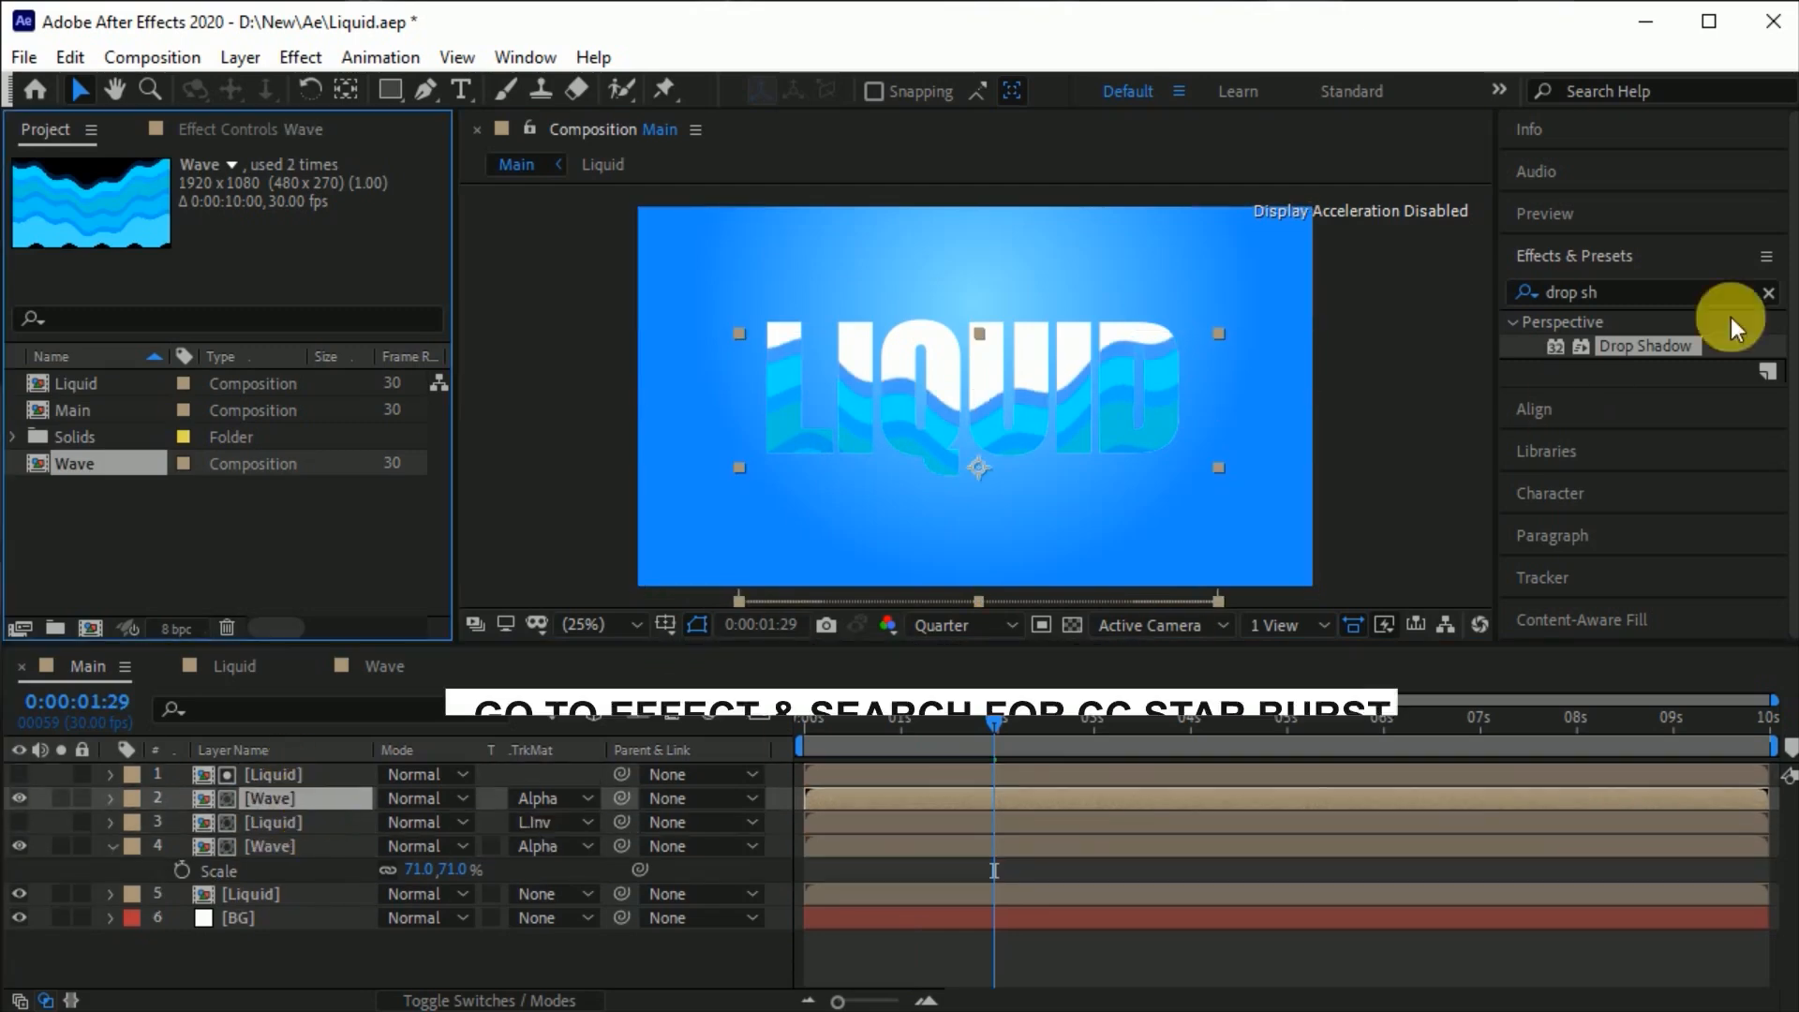
pyautogui.click(1768, 292)
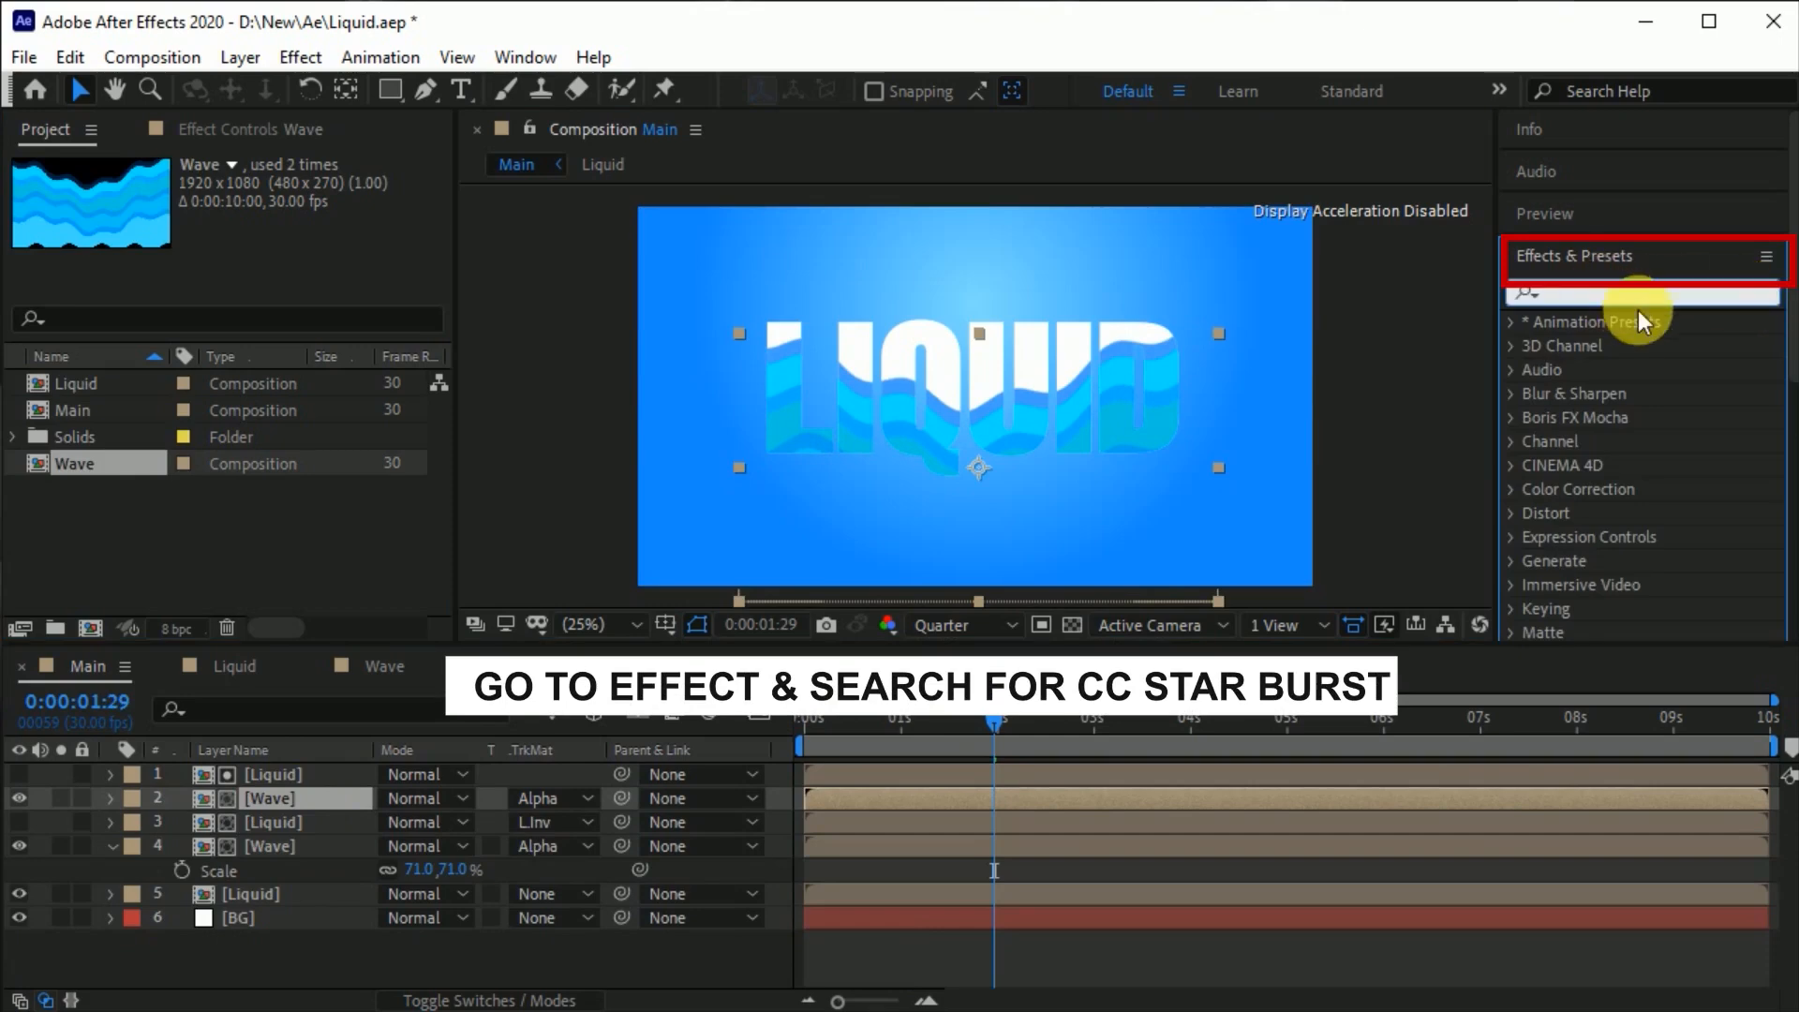
pyautogui.write('cc st')
pyautogui.moveTo(1647, 347); pyautogui.dragTo(1083, 418)
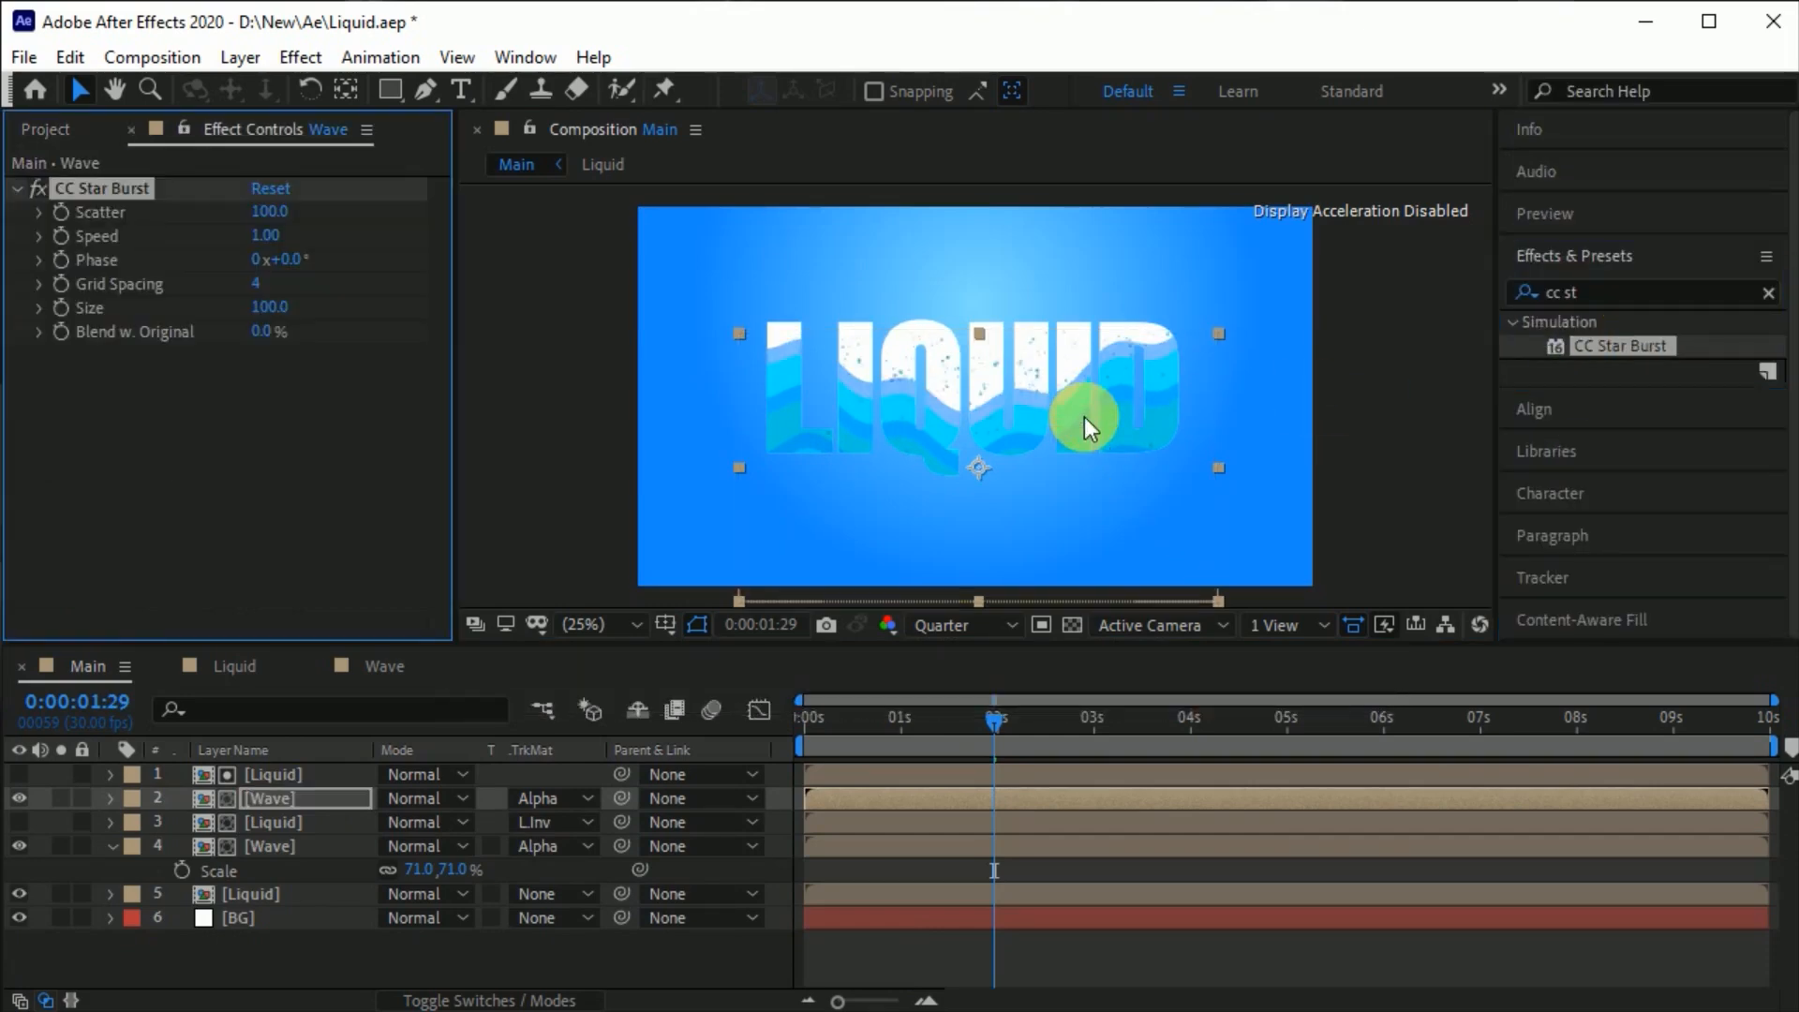
# Set CC Star Burst on the upper Wave layer to Scatter 35, Speed 0.50, Phase 25°, Grid Spacing 20 and Size 75.
pyautogui.click(270, 211)
pyautogui.write('35')
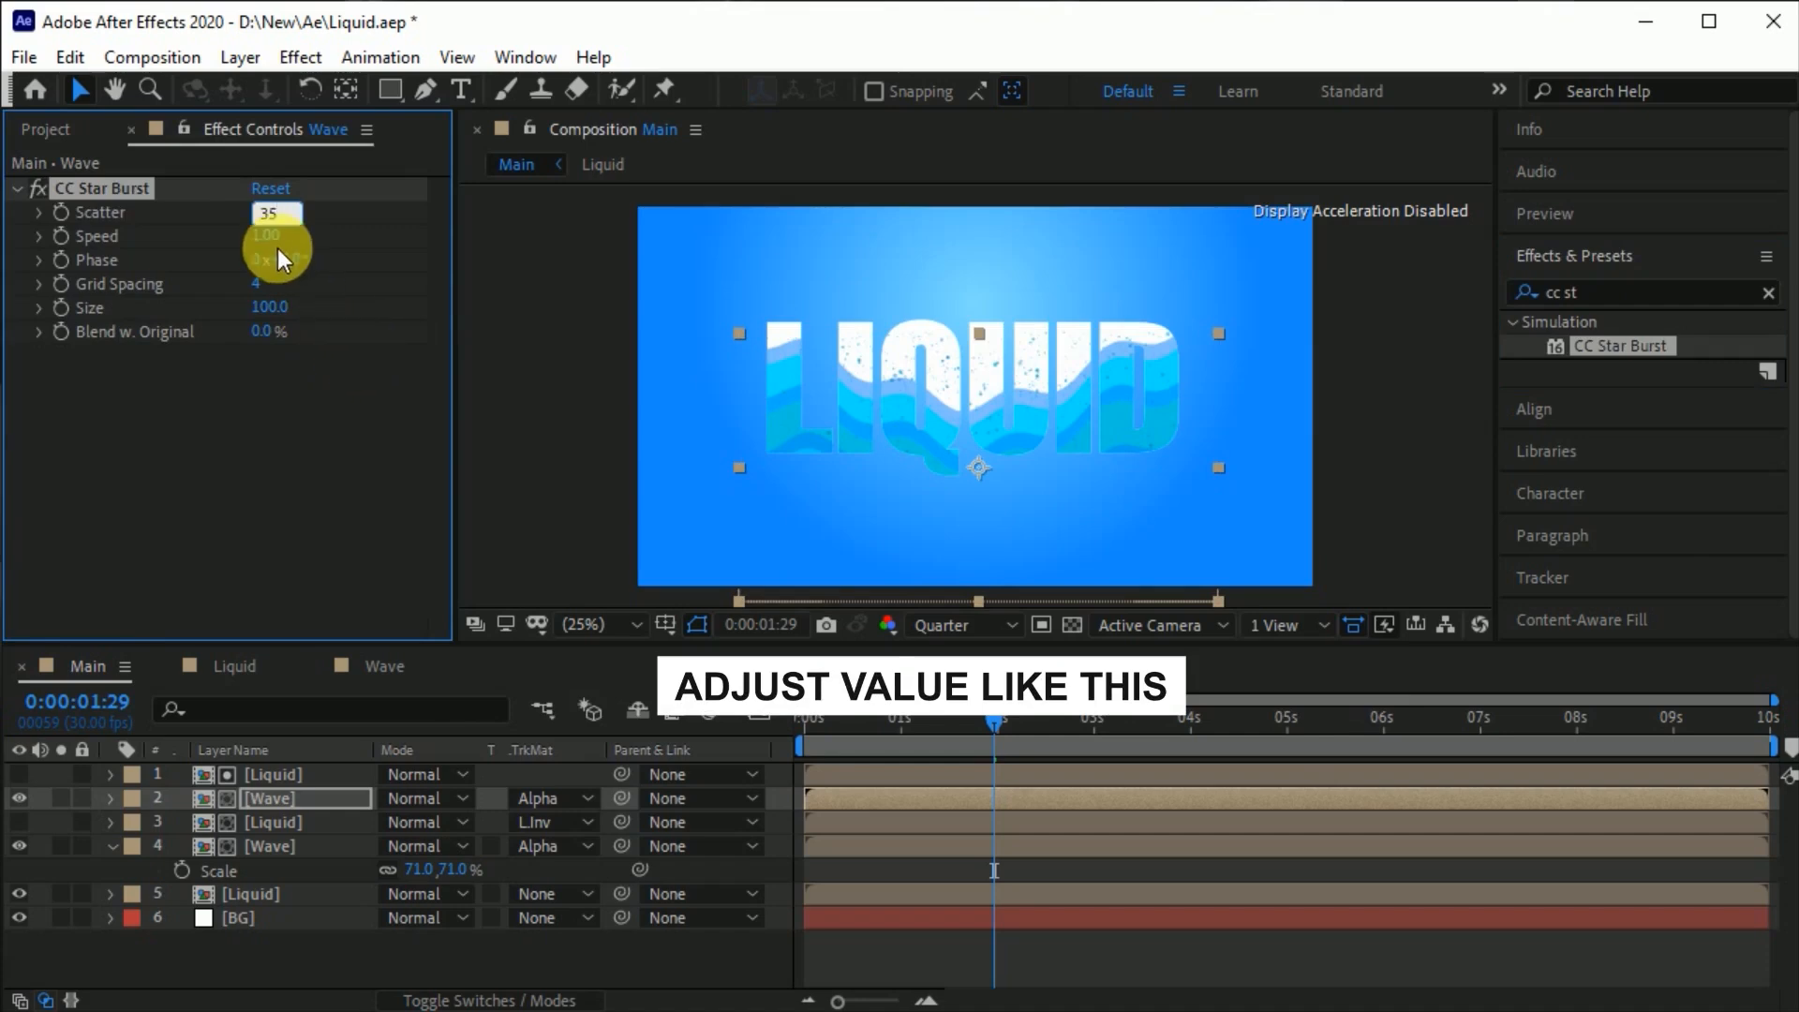
pyautogui.write('0.50')
pyautogui.click(283, 259)
pyautogui.write('25')
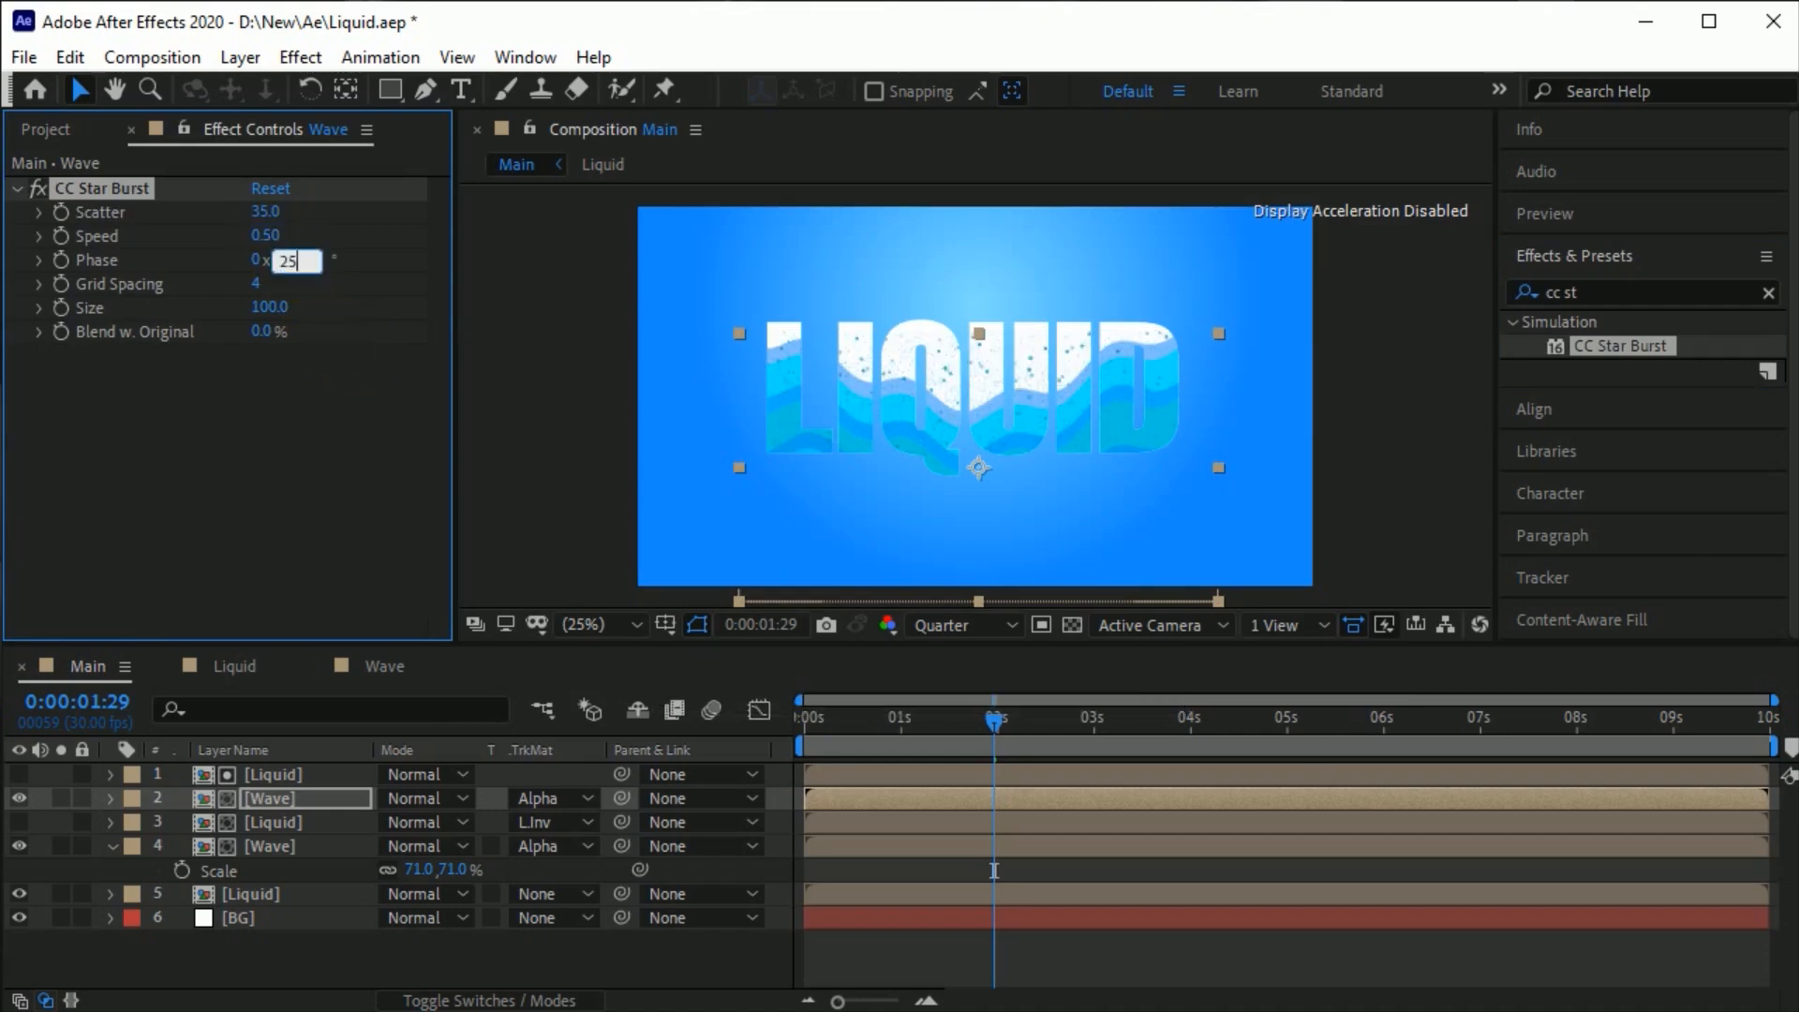
pyautogui.write('20')
pyautogui.press('Tab')
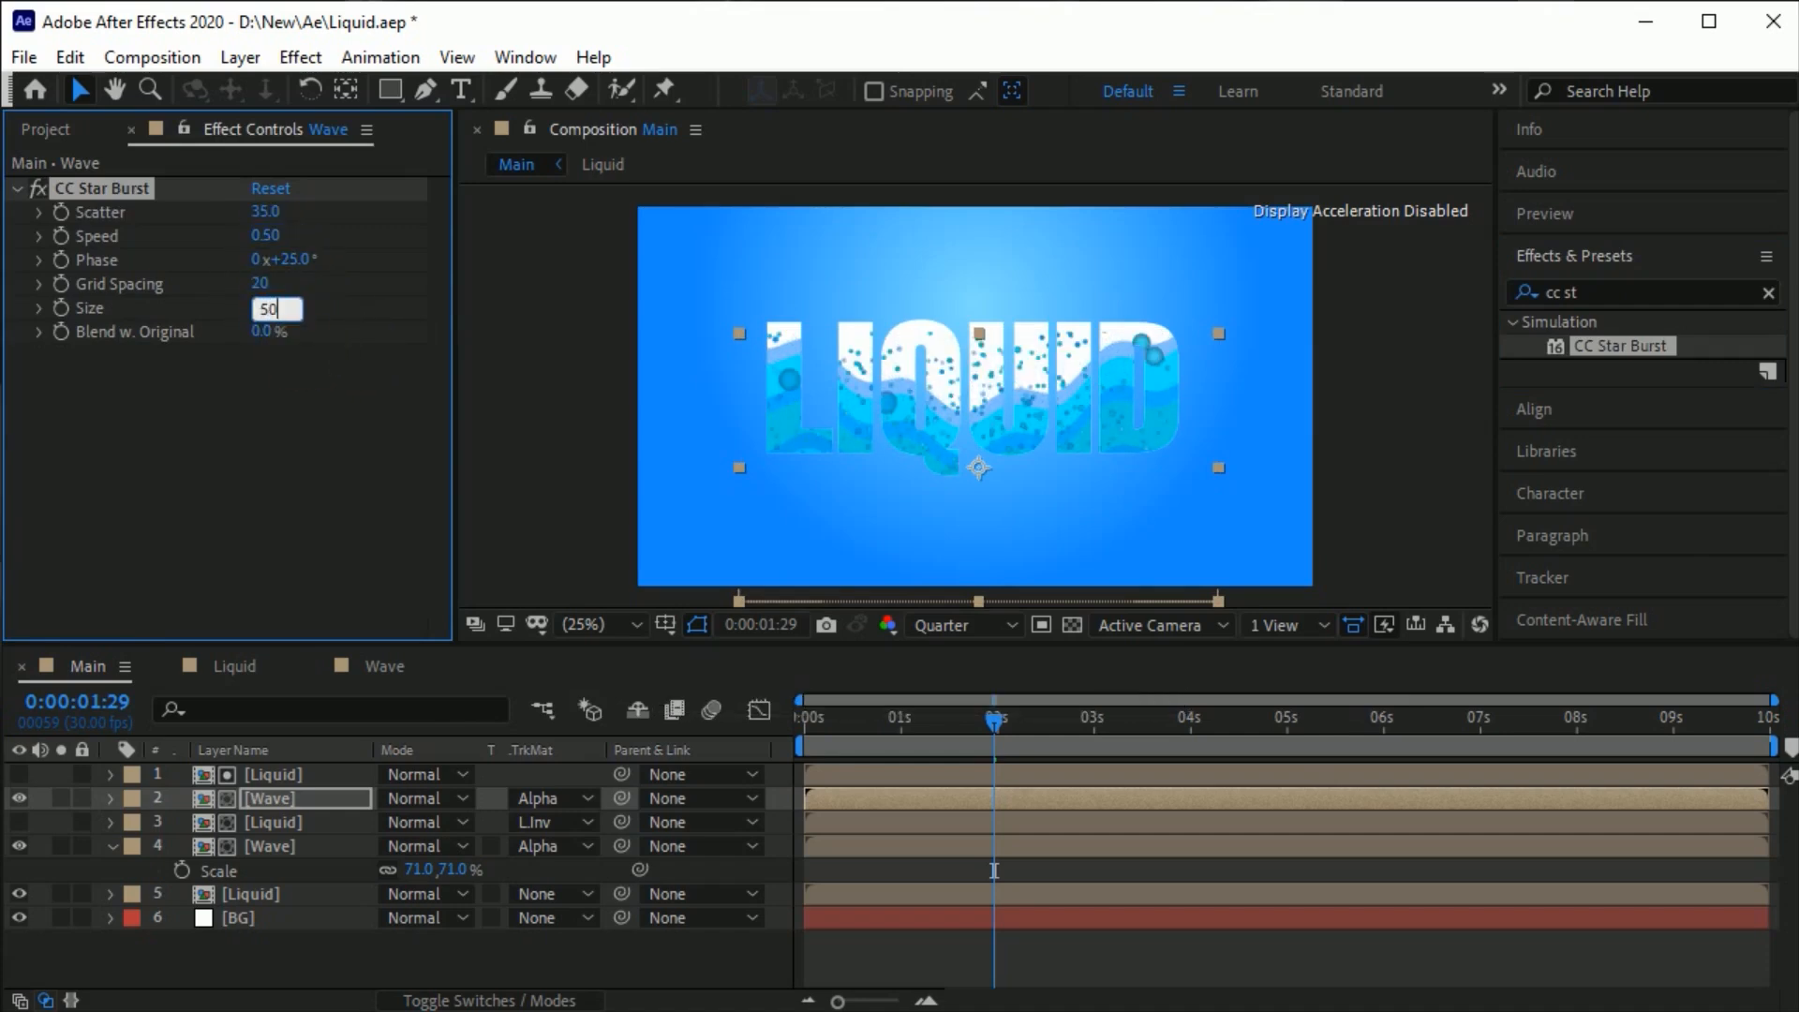
# Duplicate the Wave composition in the project as Wave 2.
pyautogui.click(1004, 722)
pyautogui.keyDown('shift'); pyautogui.click(323, 798); pyautogui.keyUp('shift')
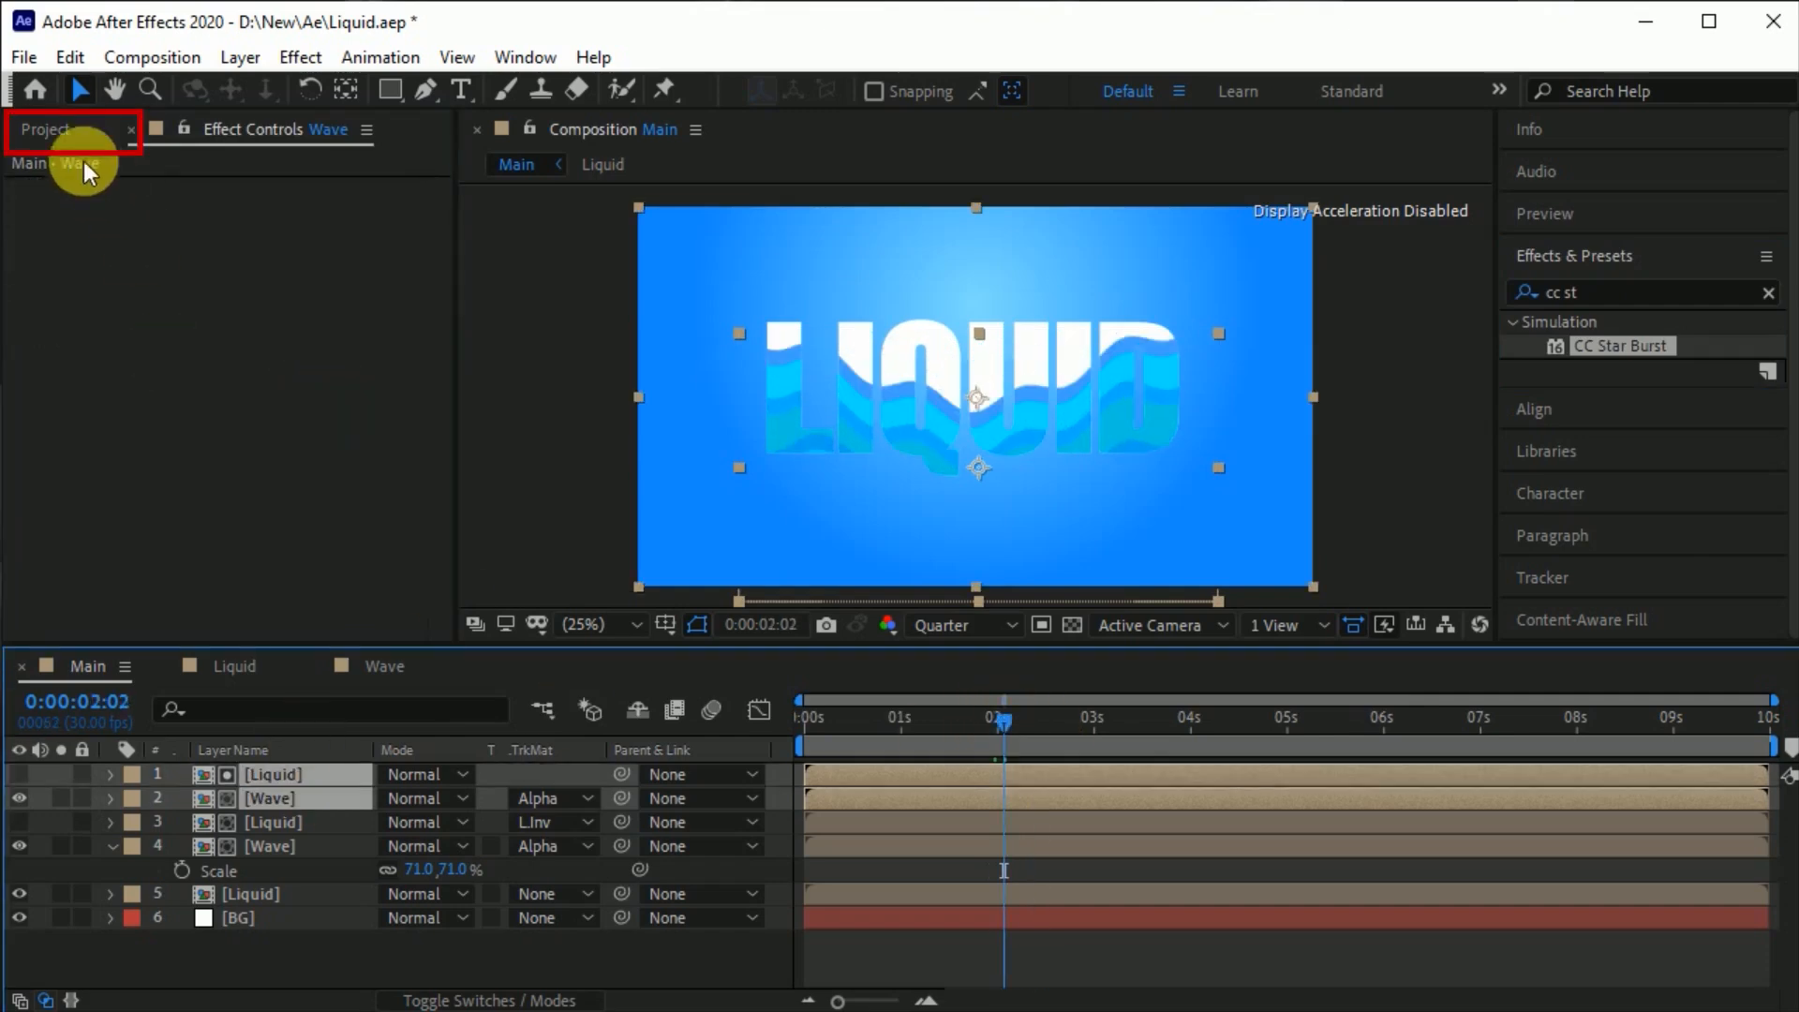
pyautogui.click(47, 129)
pyautogui.click(94, 464)
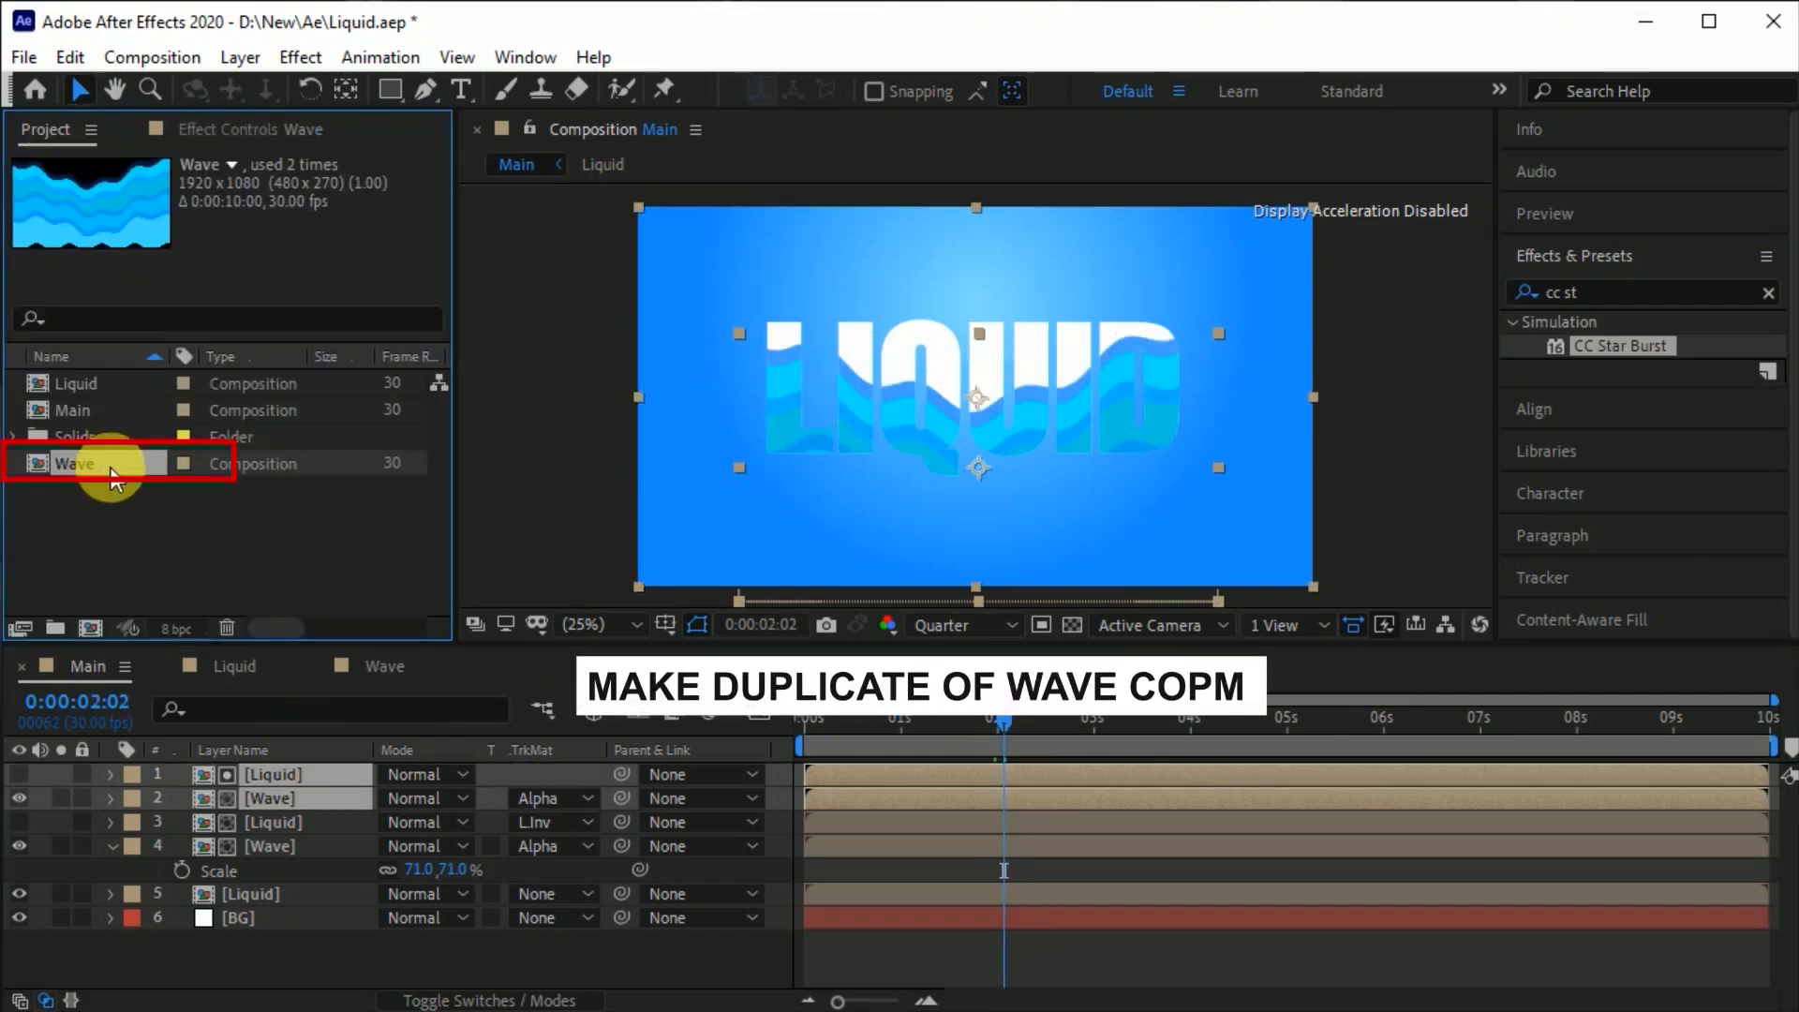
pyautogui.hotkey('ctrl', 'd')
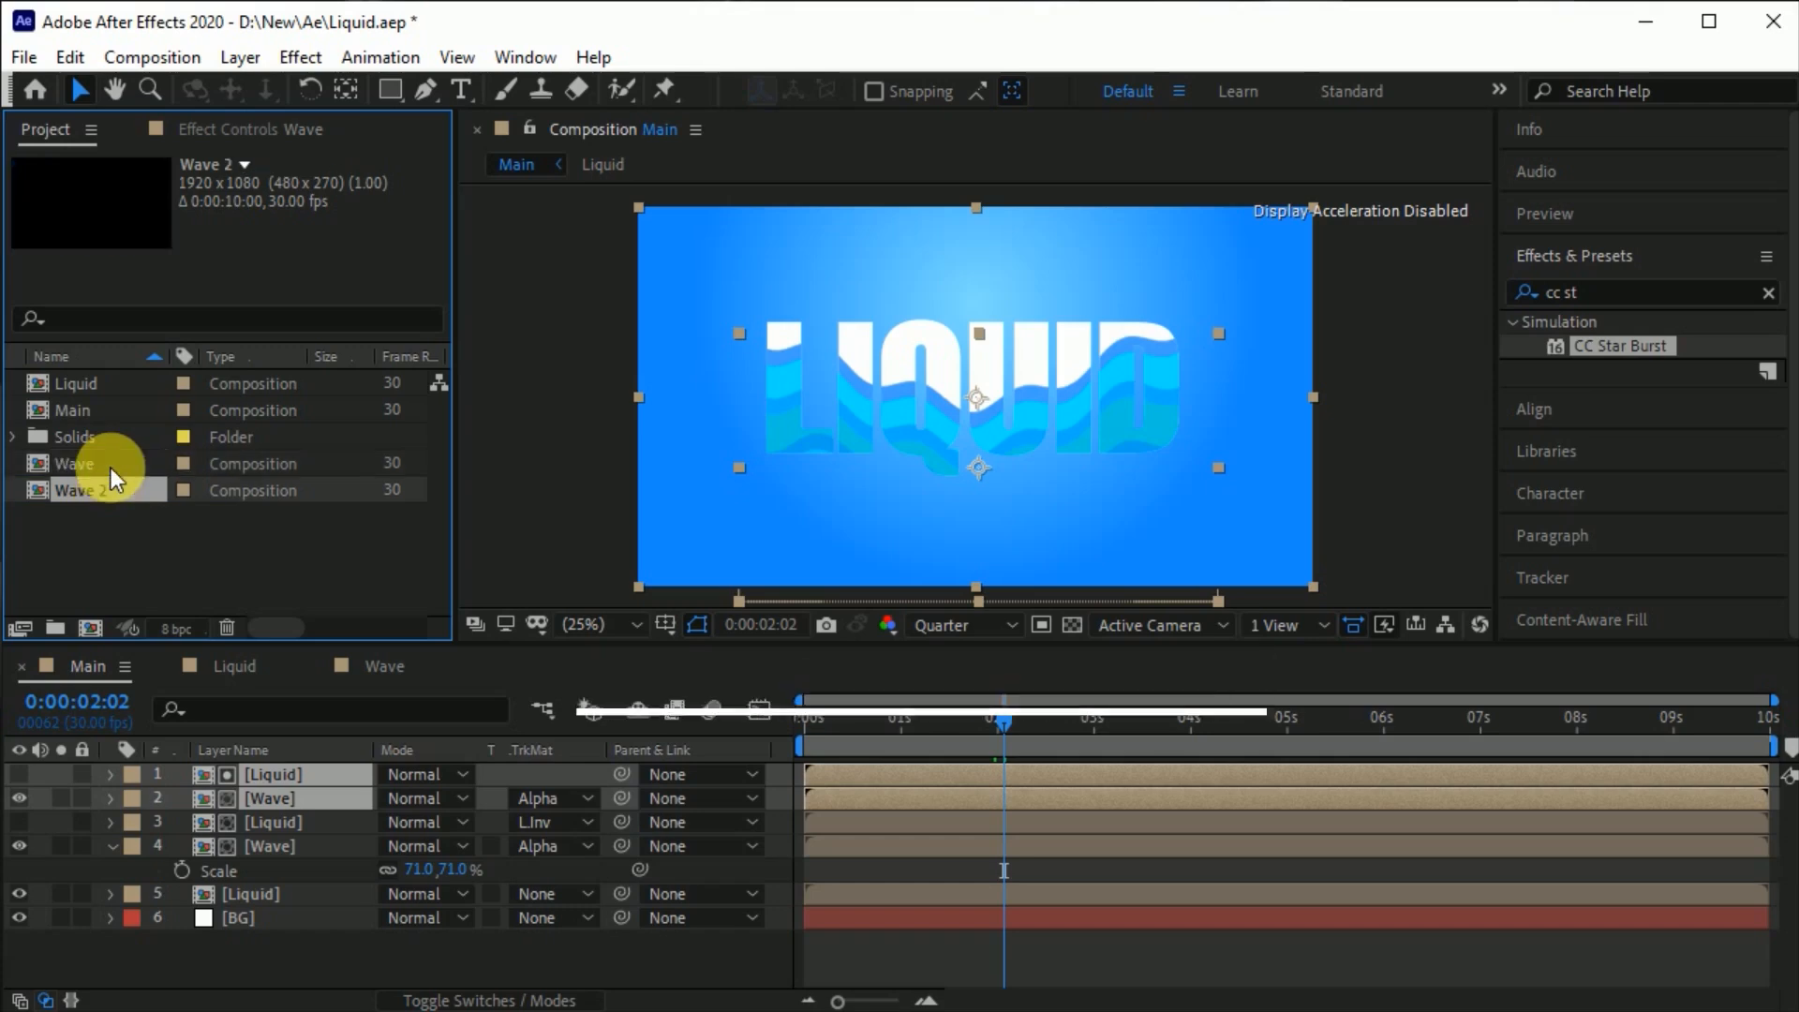
# Replace the source of the upper Wave layer with the Wave 2 composition.
pyautogui.click(307, 798)
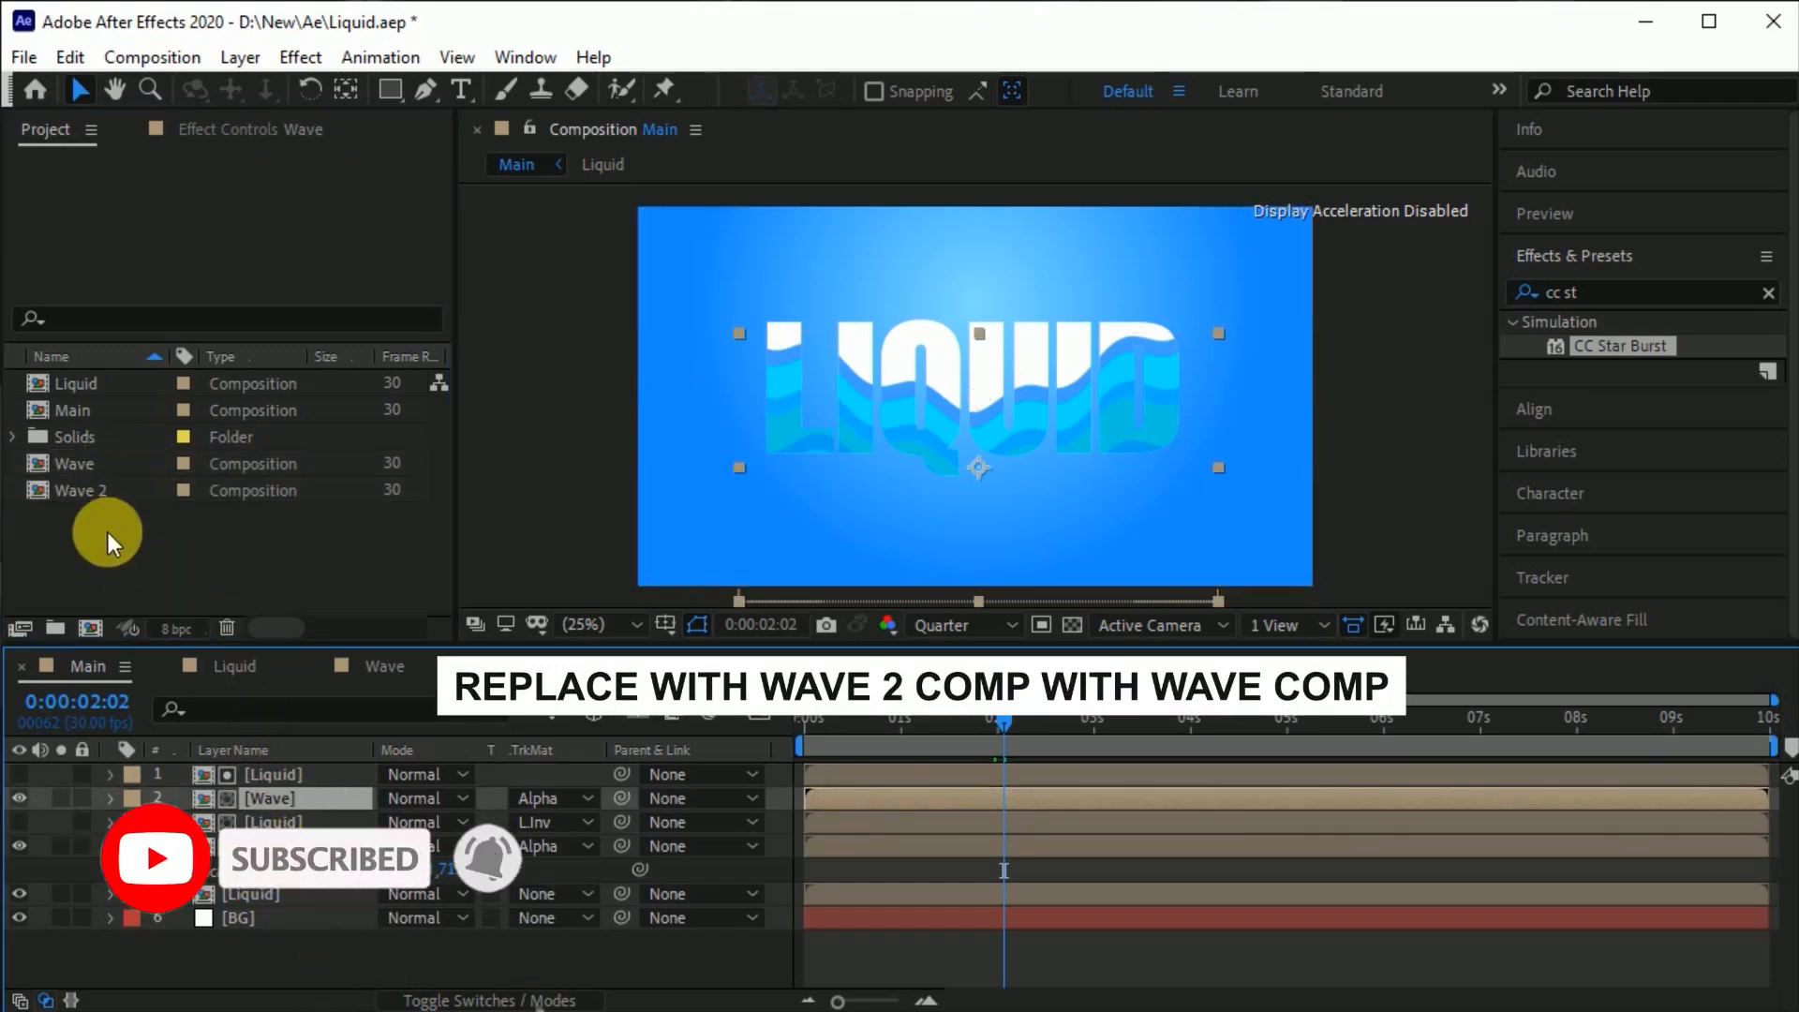
pyautogui.moveTo(88, 491); pyautogui.dragTo(240, 732)
pyautogui.moveTo(277, 795); pyautogui.dragTo(284, 796)
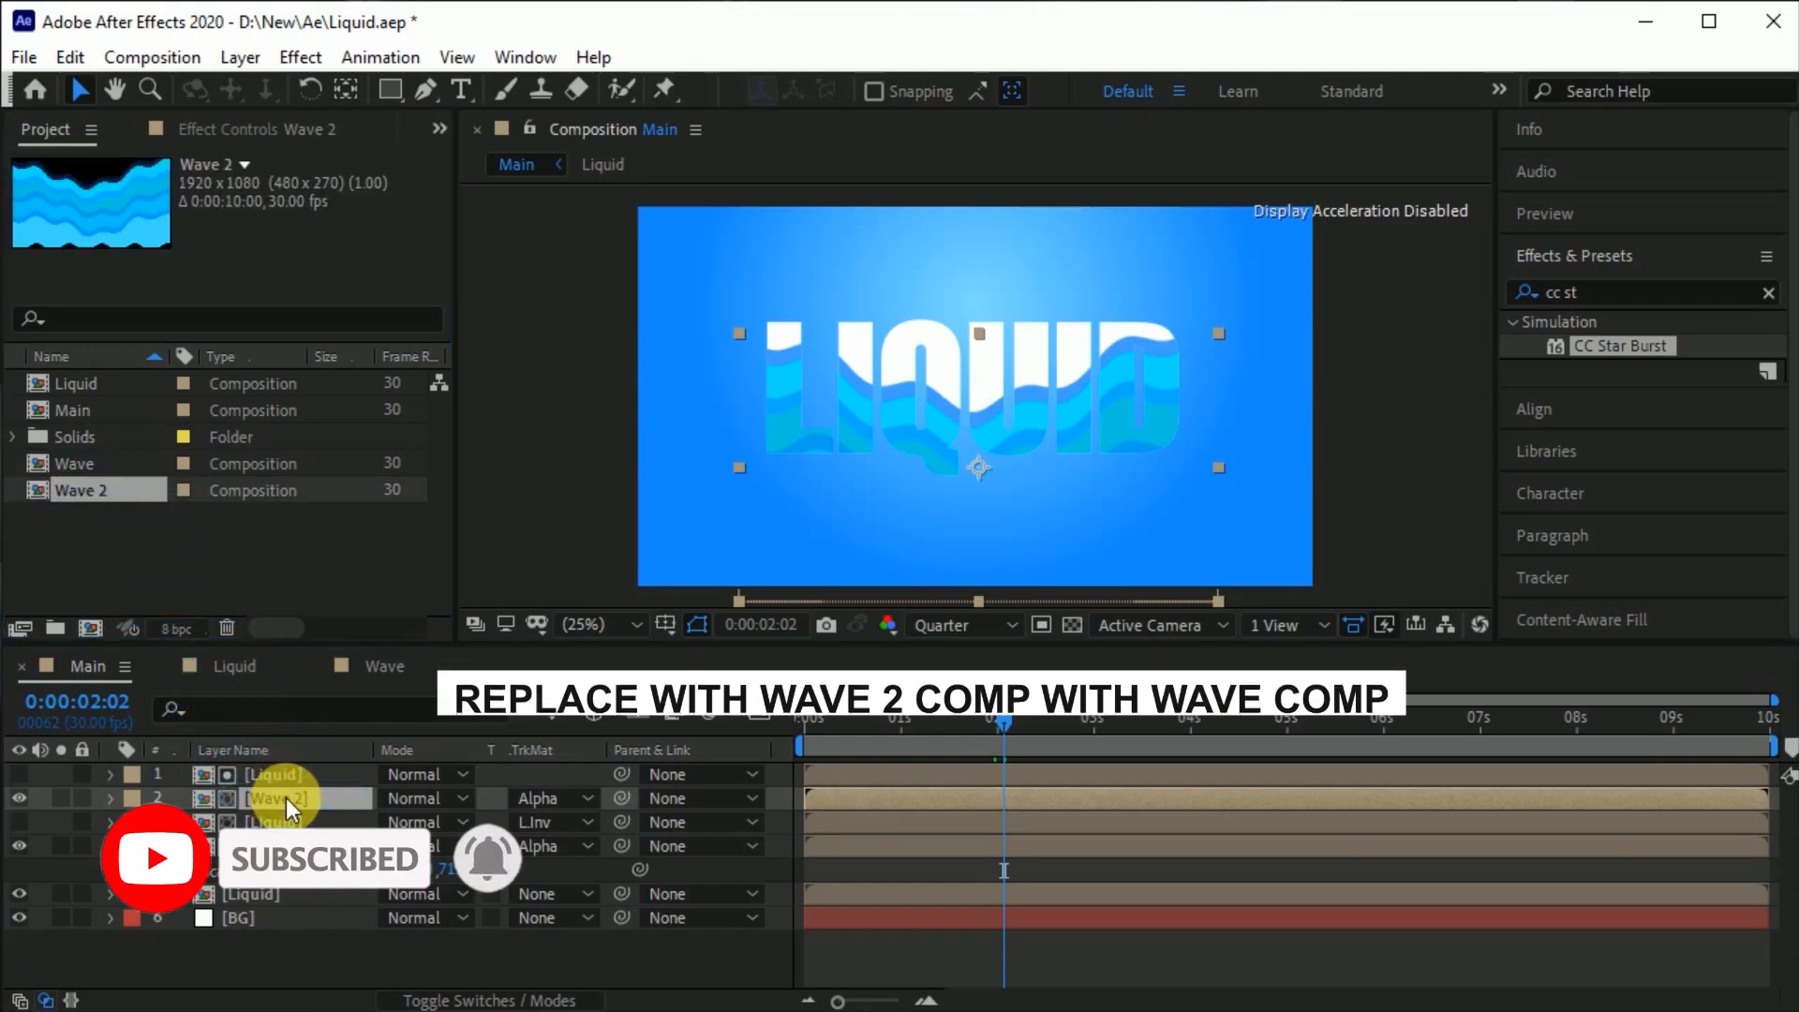
# Open the Wave 2 composition and remove the Wave Warp effect from Shape Layer 1 and Shape Layer 2.
pyautogui.doubleClick(296, 801)
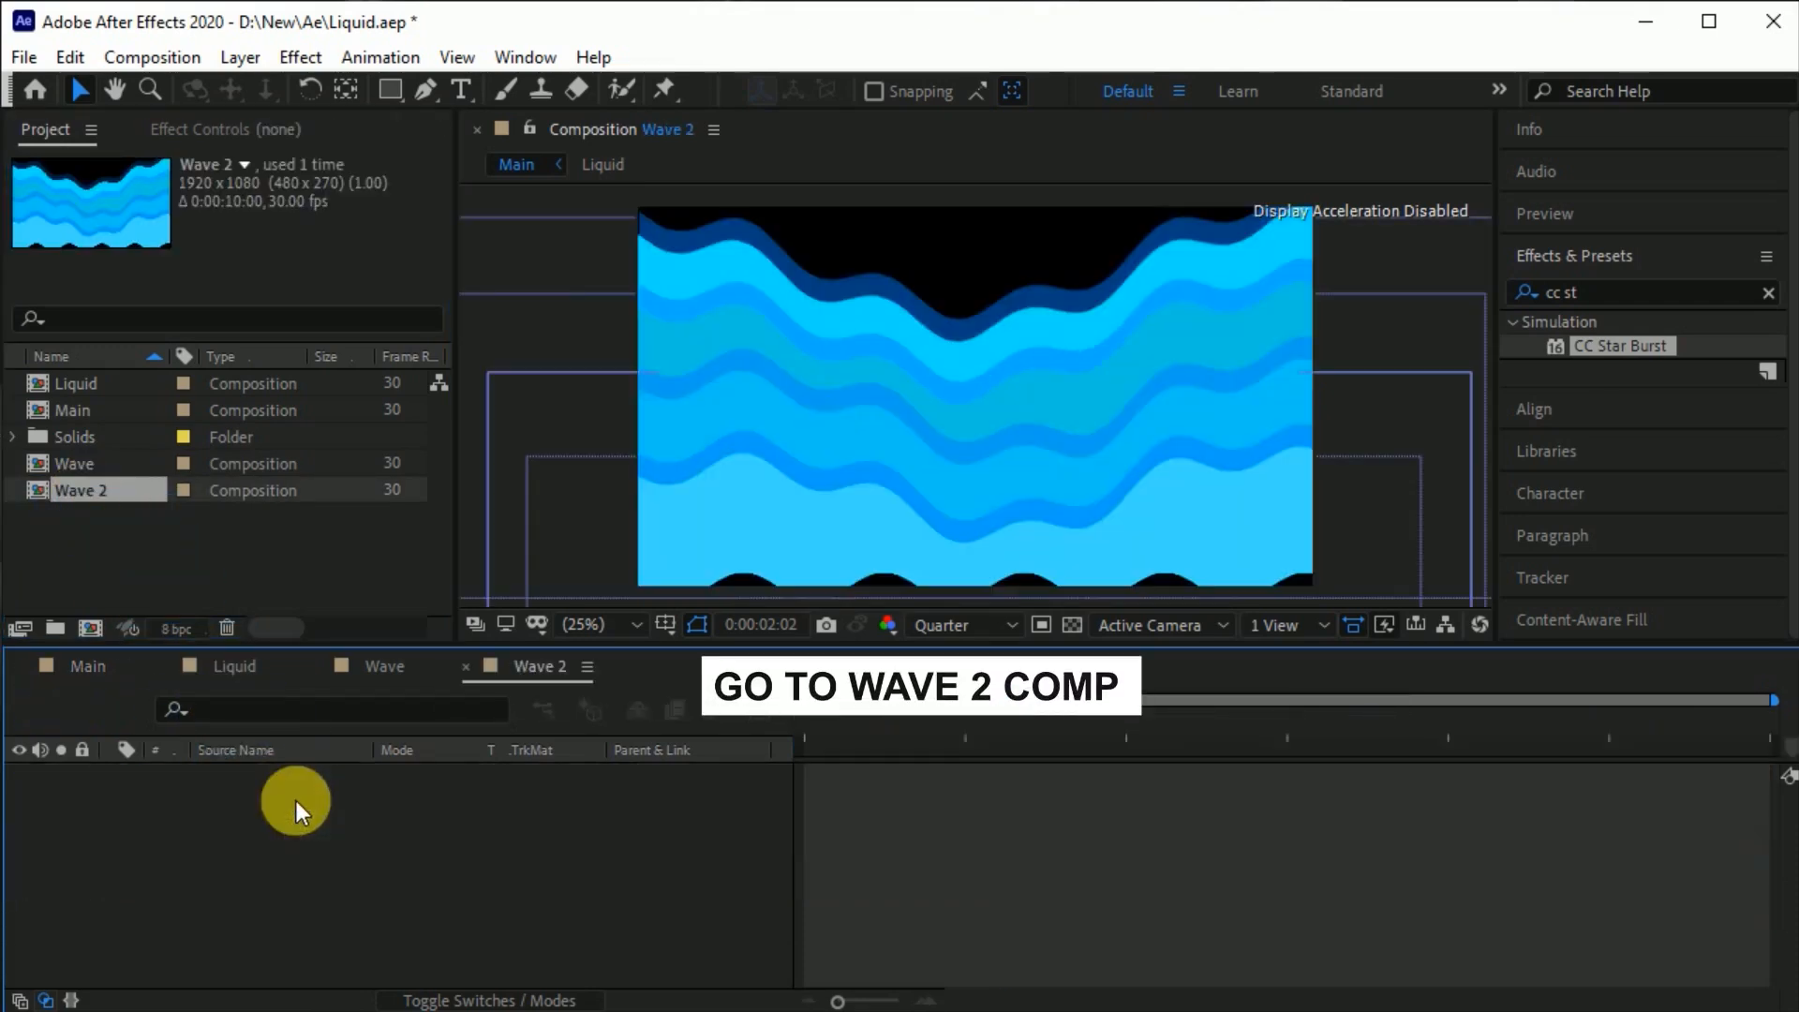
pyautogui.click(301, 784)
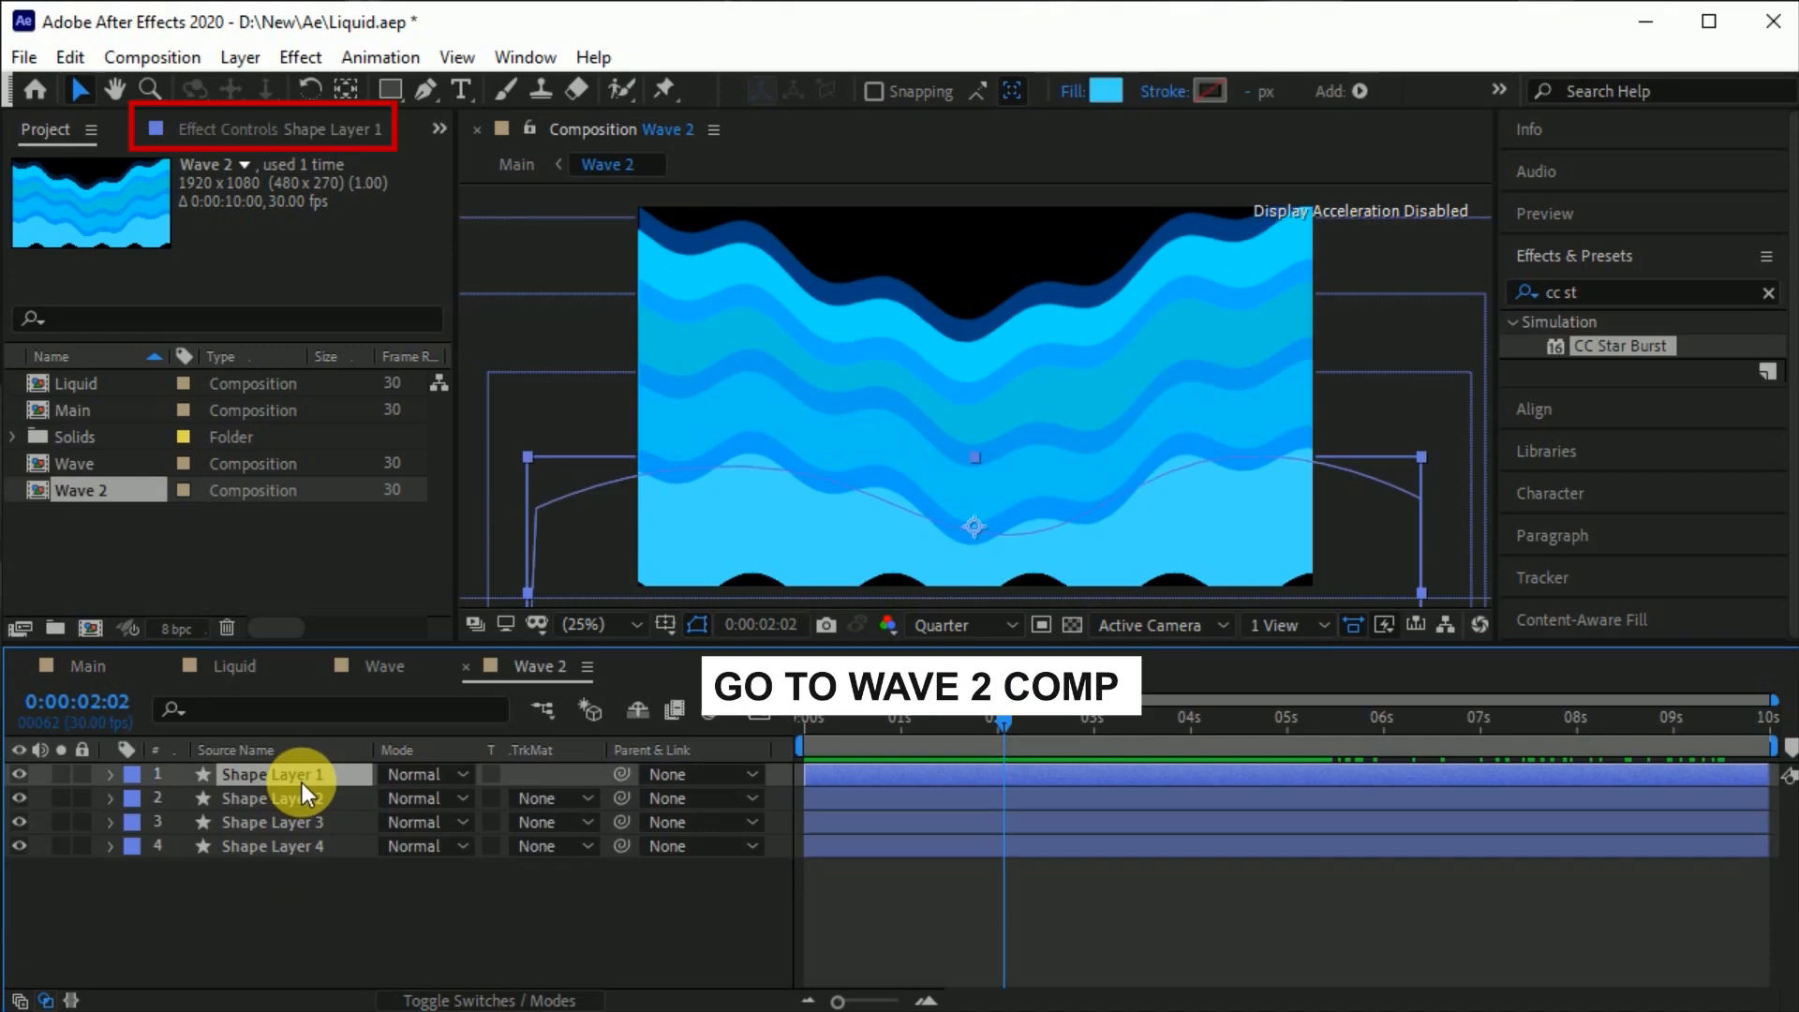
pyautogui.click(239, 132)
pyautogui.click(108, 189)
pyautogui.press('Delete')
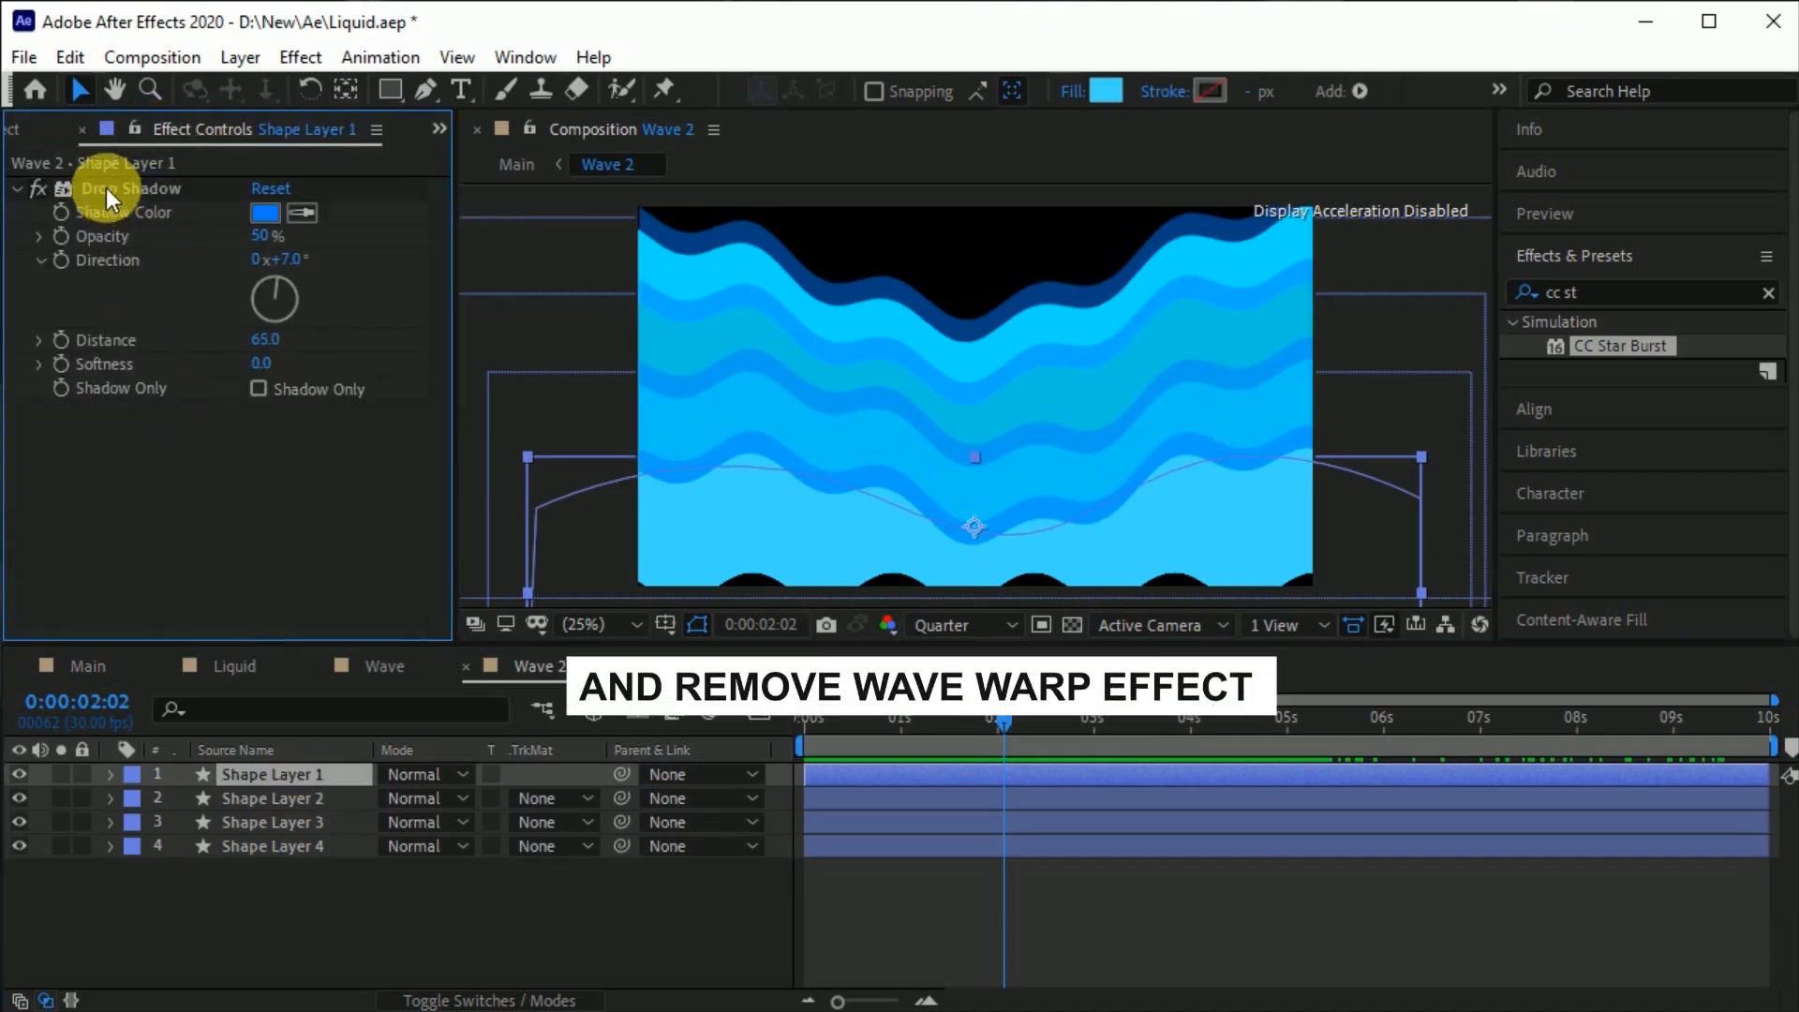
pyautogui.click(302, 797)
pyautogui.click(132, 187)
pyautogui.press('Delete')
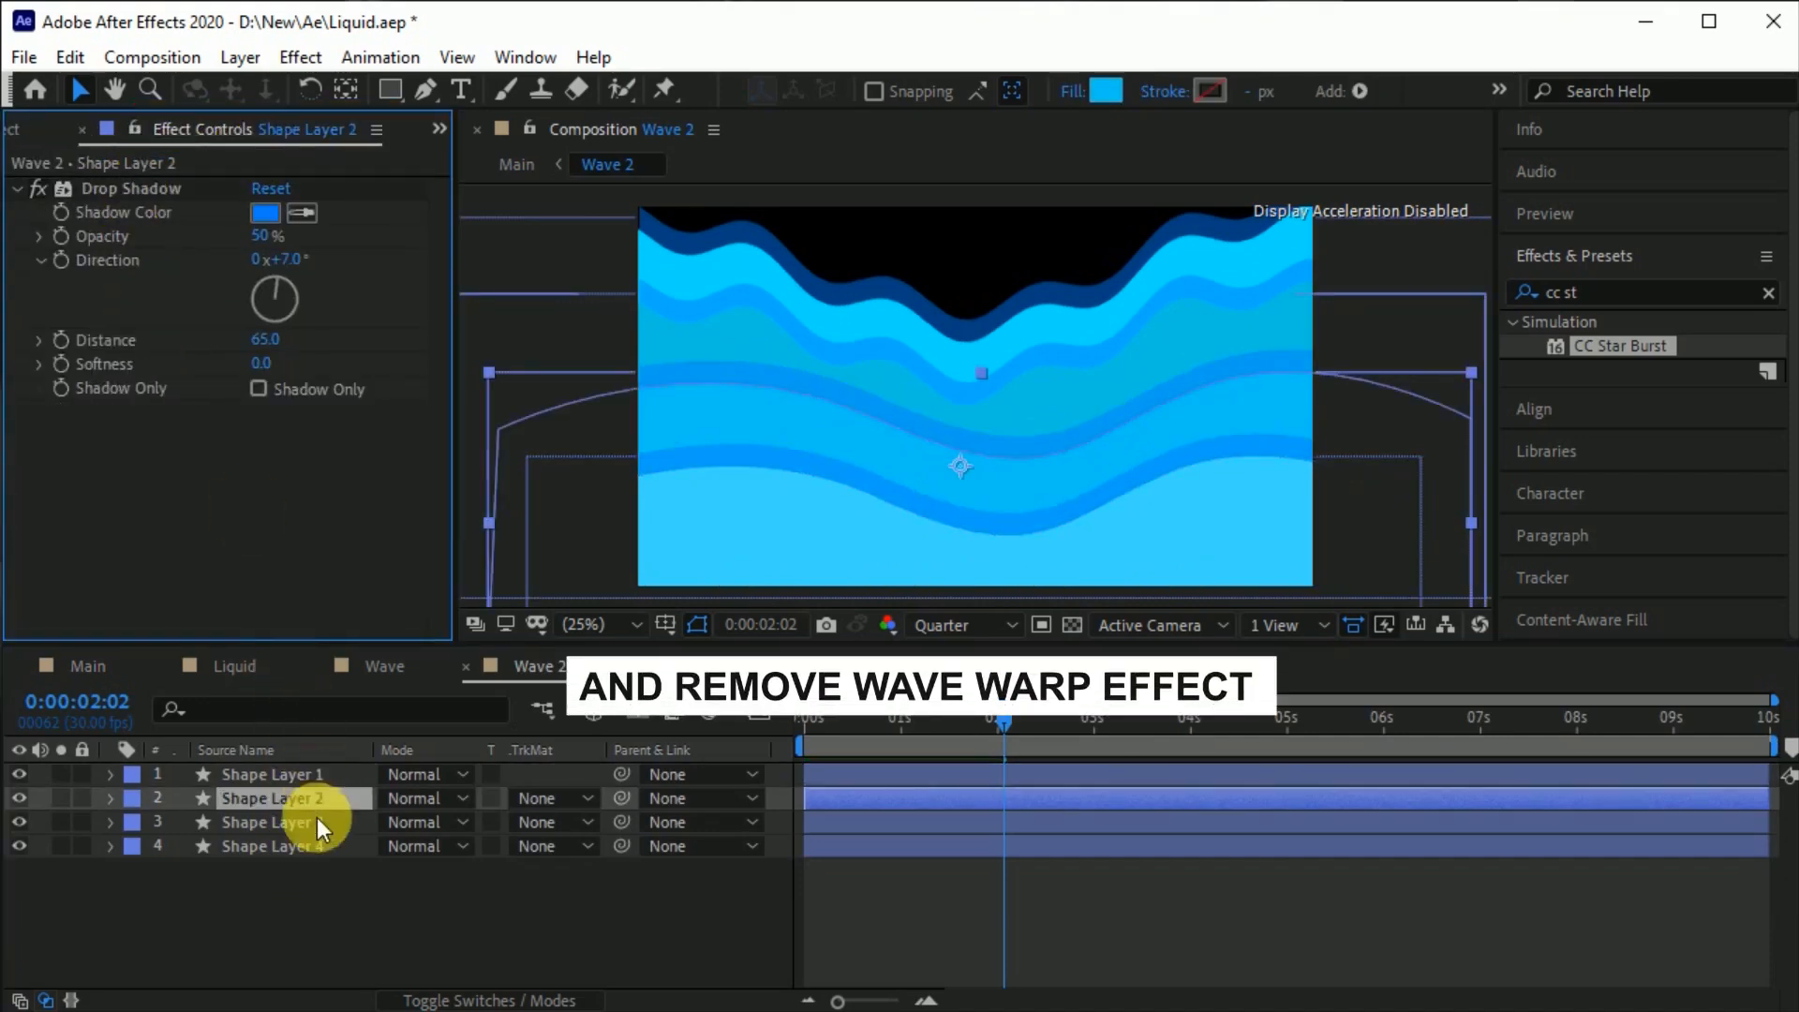
# Remove Wave Warp from Shape Layer 3 and Shape Layer 4, and return to the Main composition.
pyautogui.click(316, 819)
pyautogui.click(141, 191)
pyautogui.press('Delete')
pyautogui.click(290, 842)
pyautogui.click(120, 191)
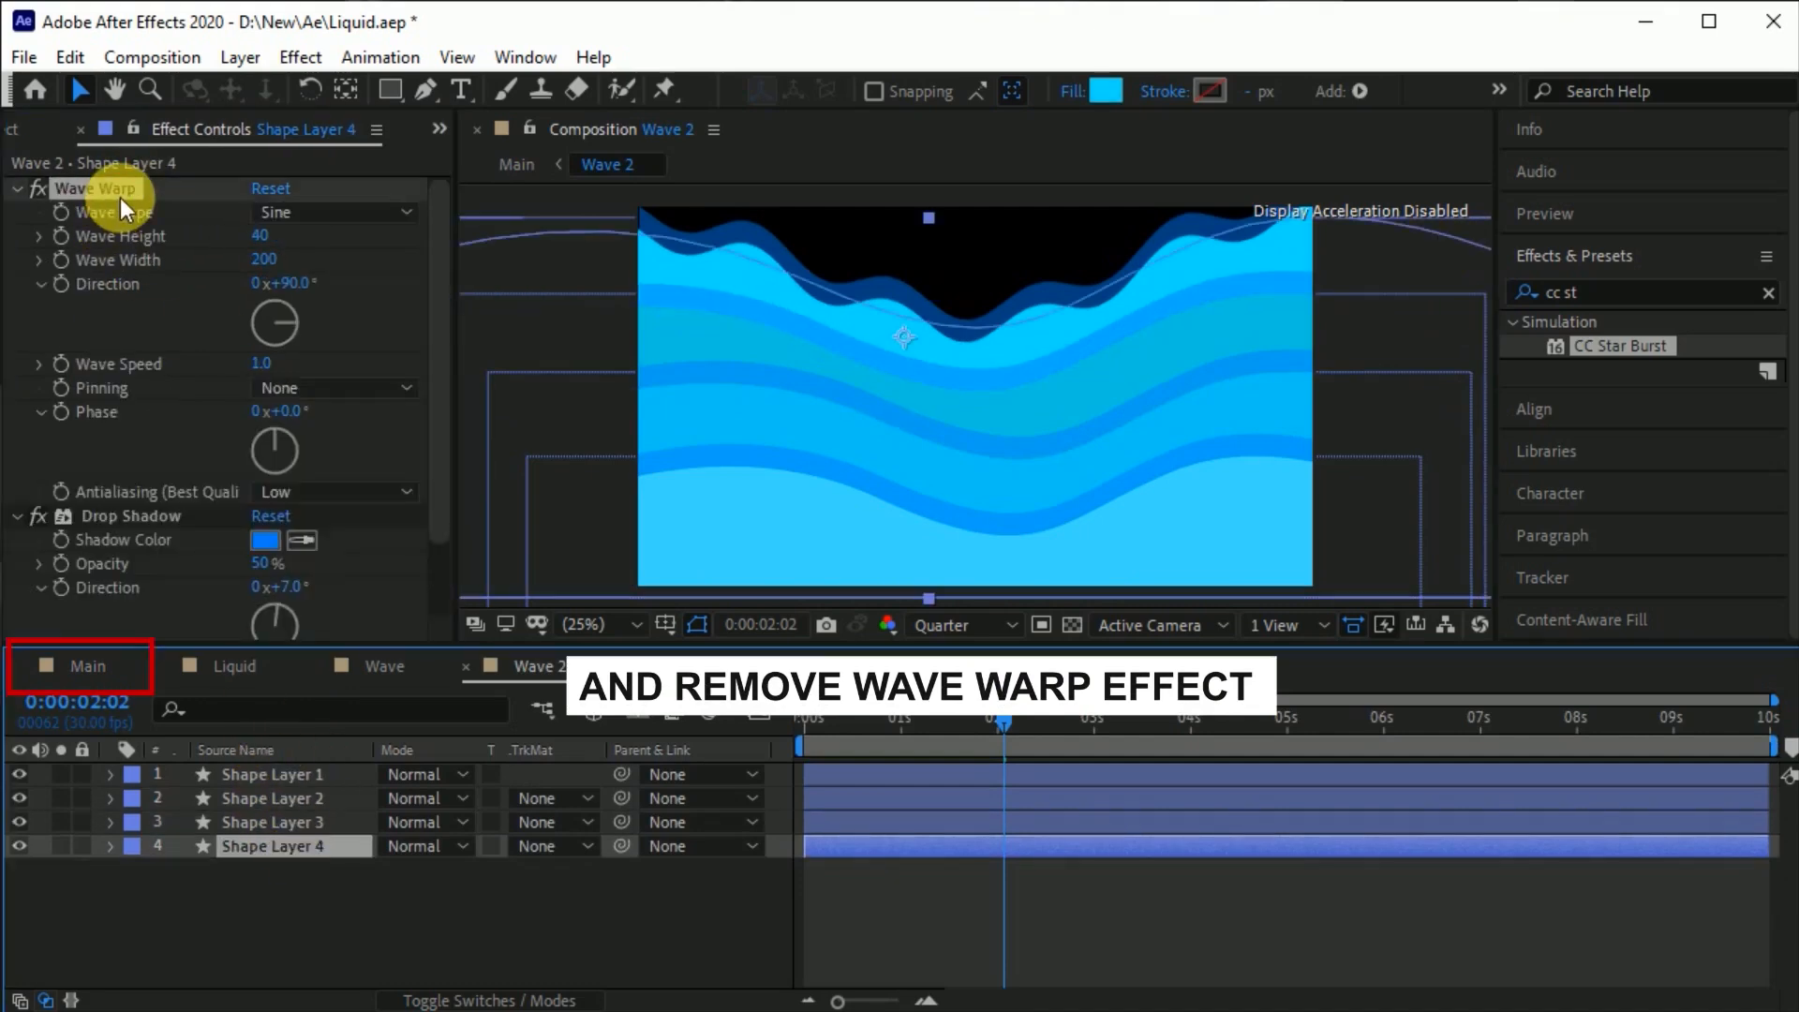
pyautogui.press('Delete')
pyautogui.click(89, 666)
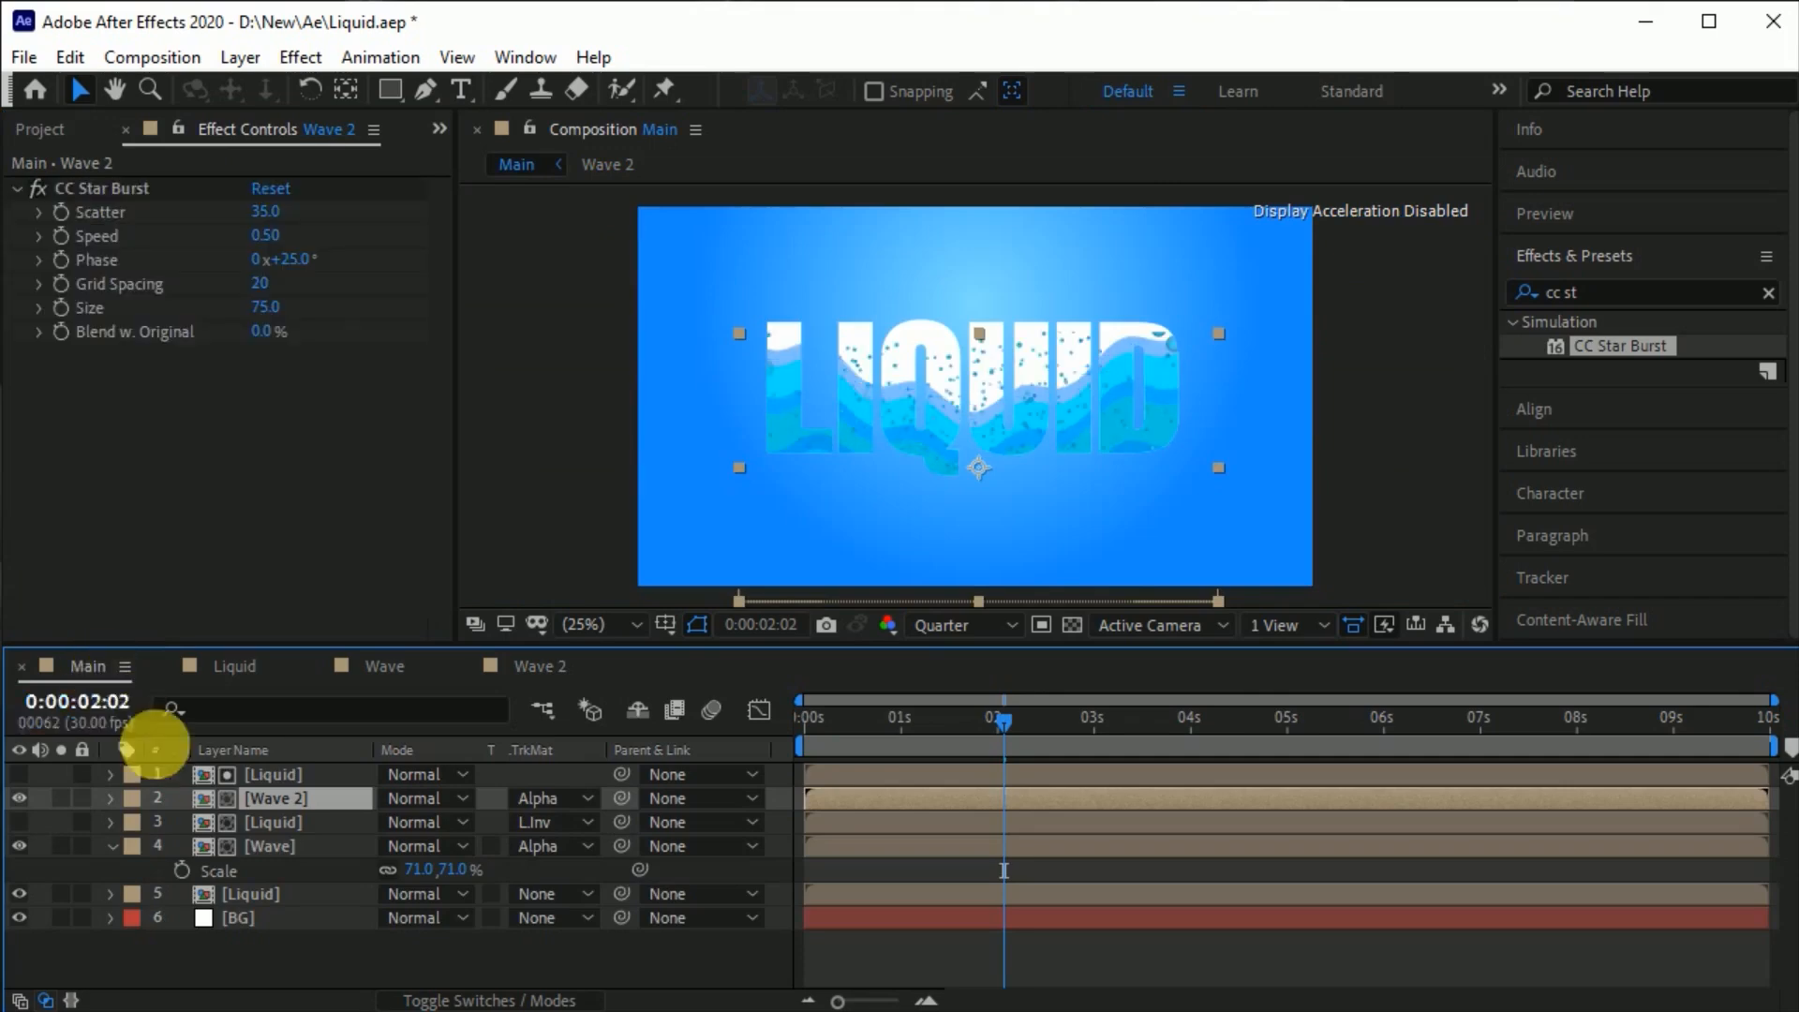
# Duplicate the BG layer and rename the upper copy Bubble.
pyautogui.click(268, 920)
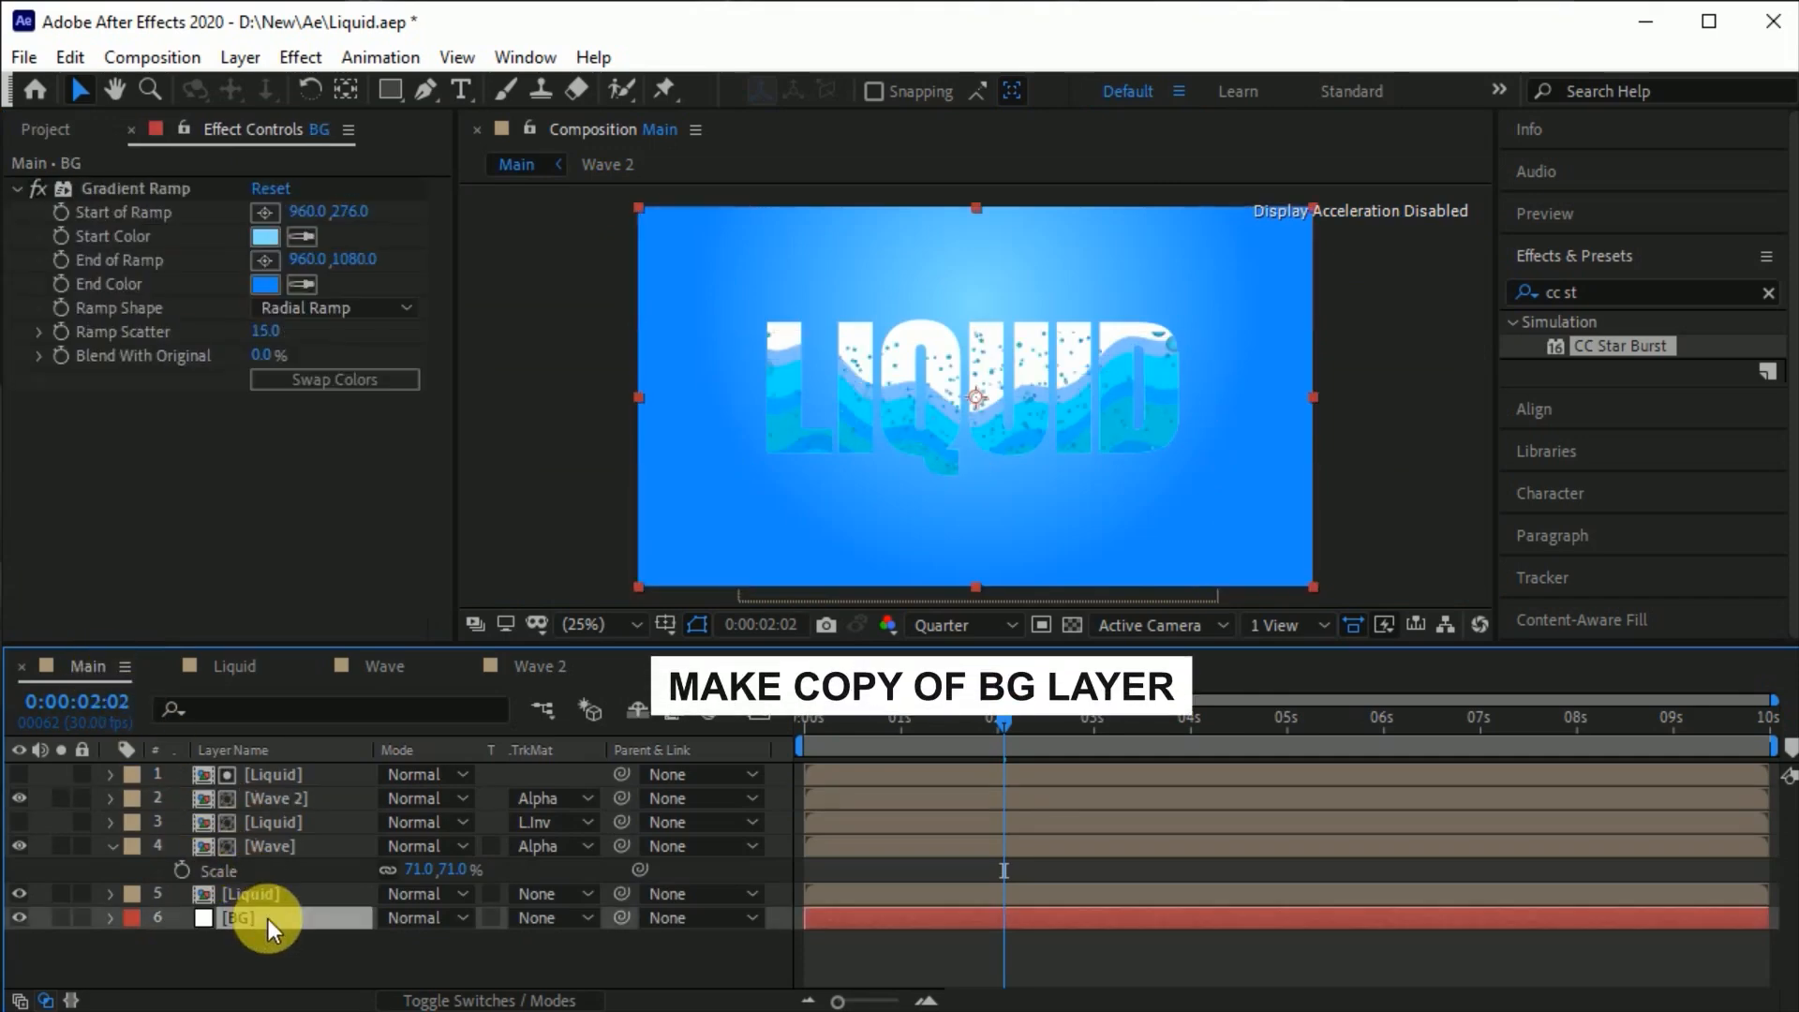
pyautogui.hotkey('ctrl', 'd')
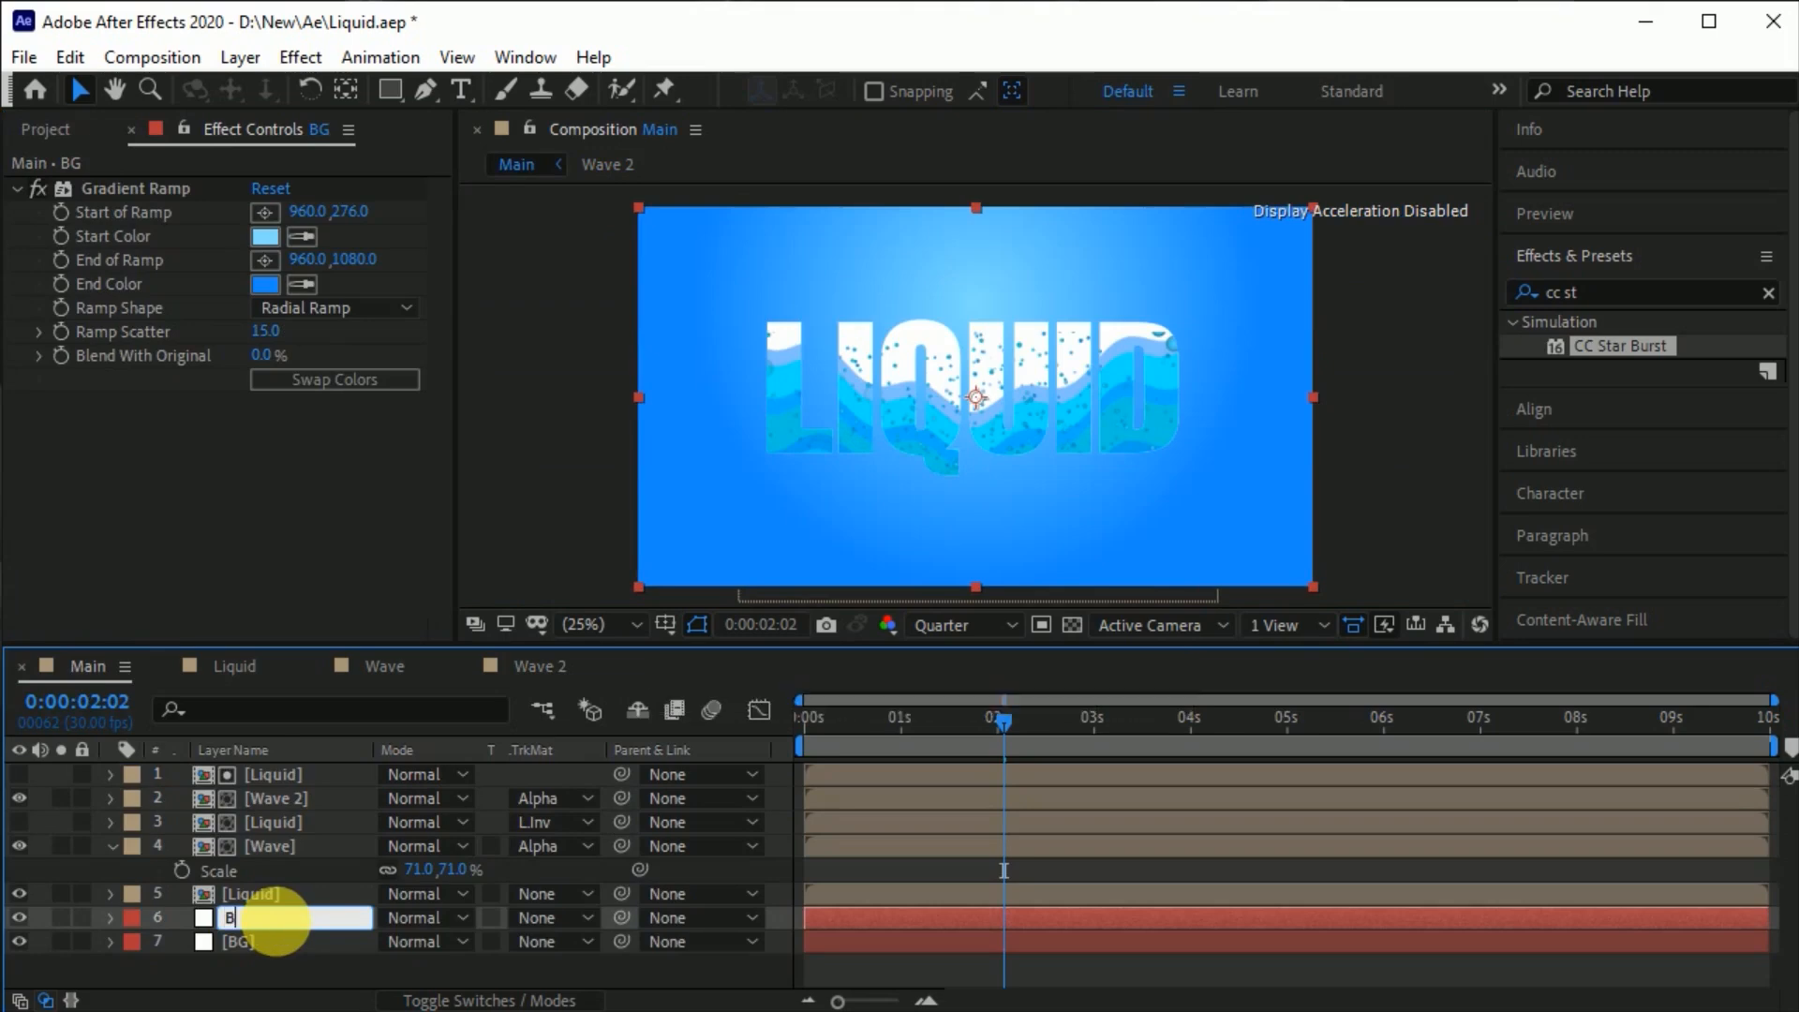
pyautogui.press('Return')
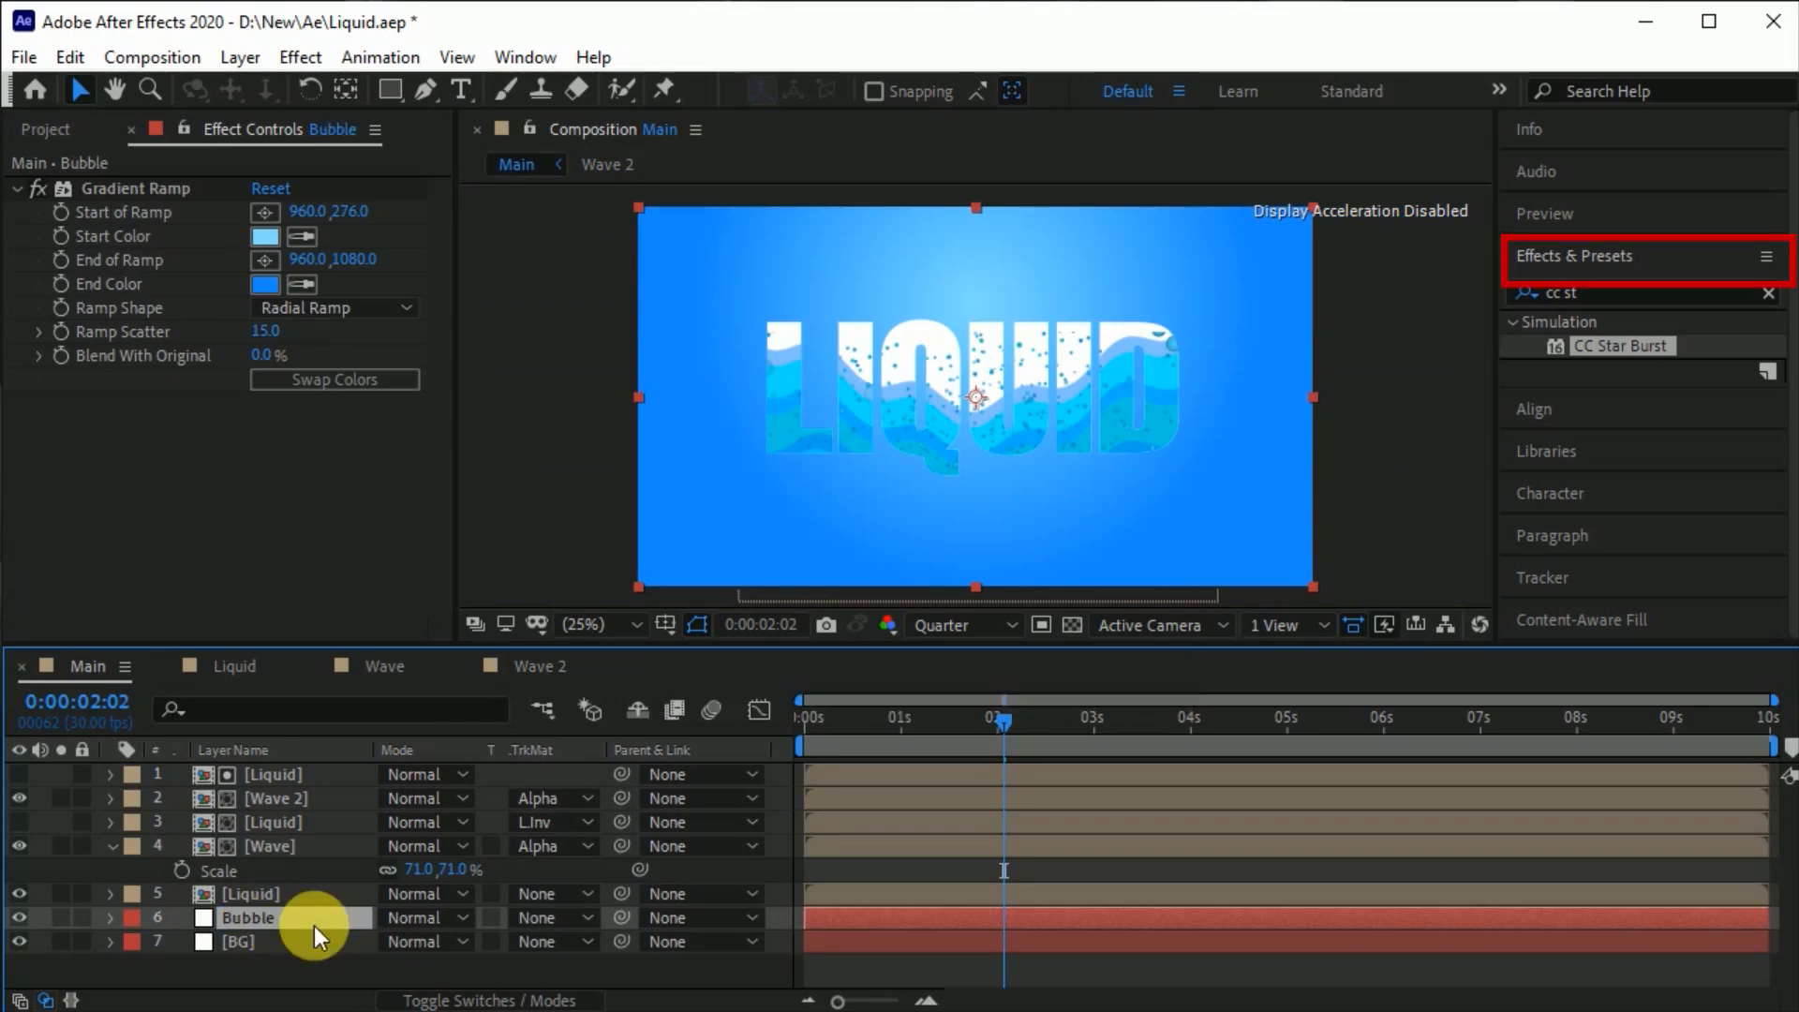
# Apply CC Star Burst to the Bubble layer and set its Scatter to 75 and Speed to 0.5.
pyautogui.moveTo(1620, 346); pyautogui.dragTo(330, 918)
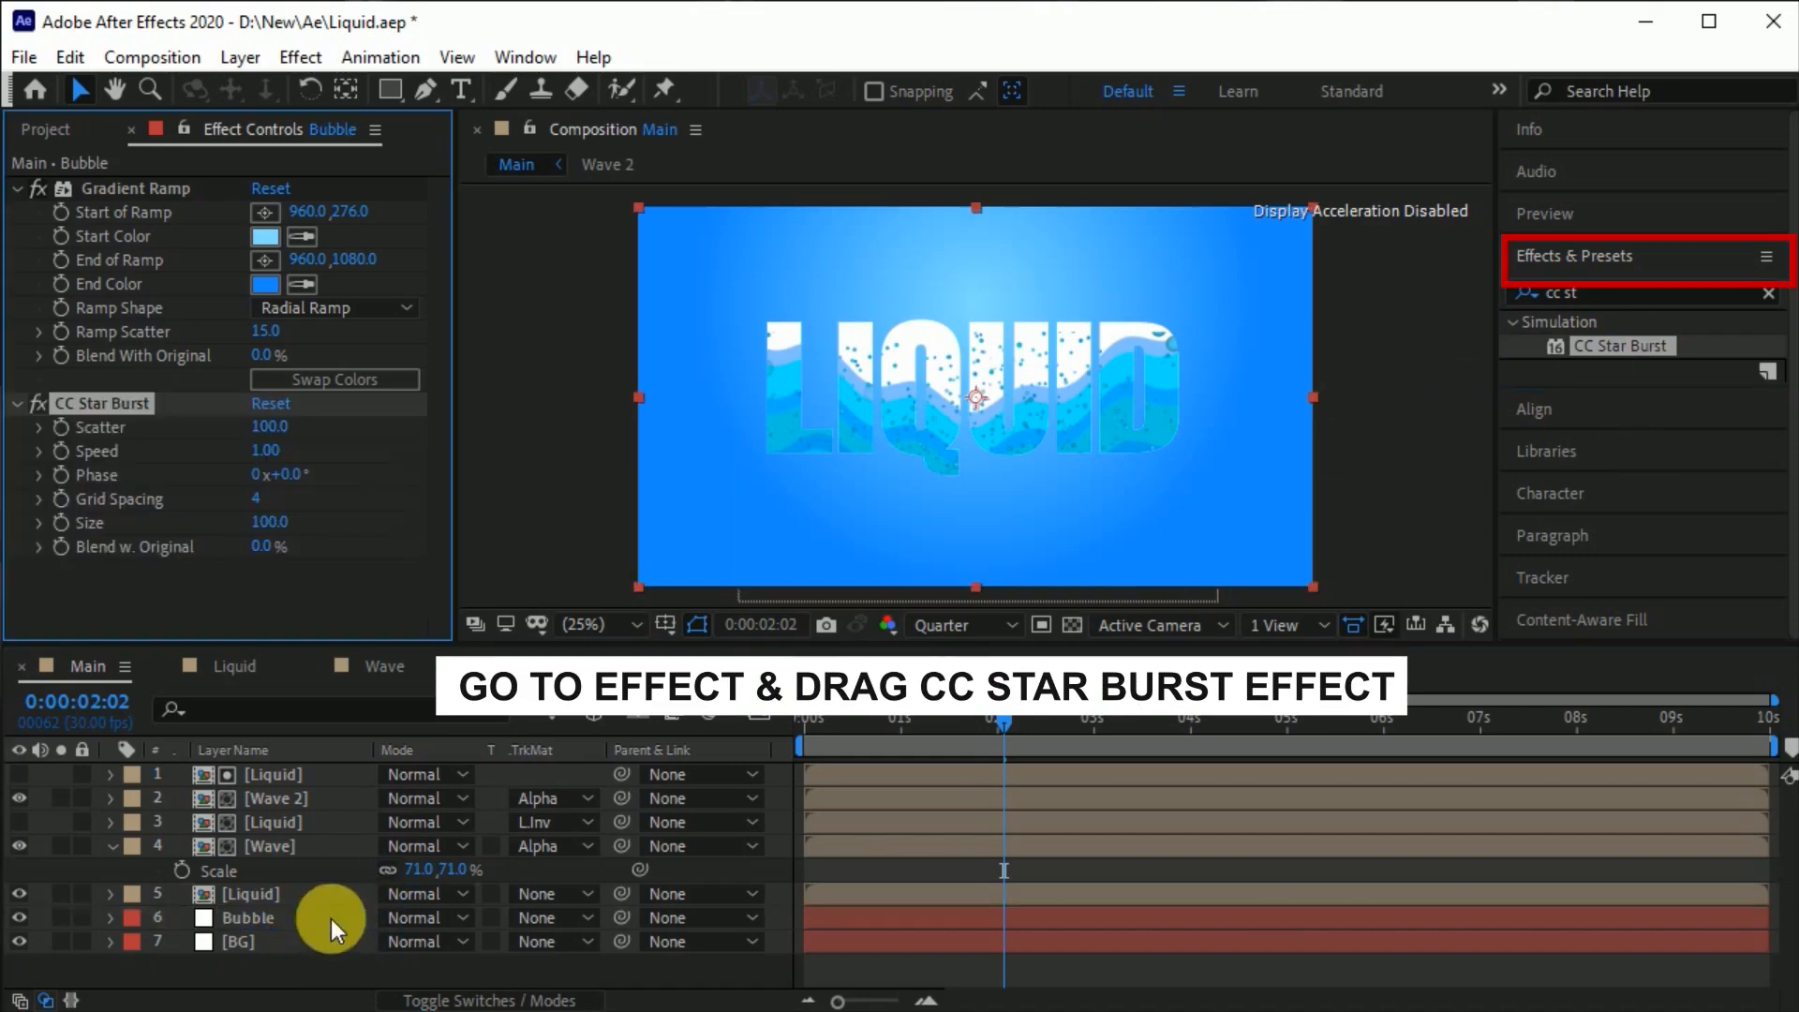
pyautogui.click(266, 427)
pyautogui.write('75')
pyautogui.press('Return')
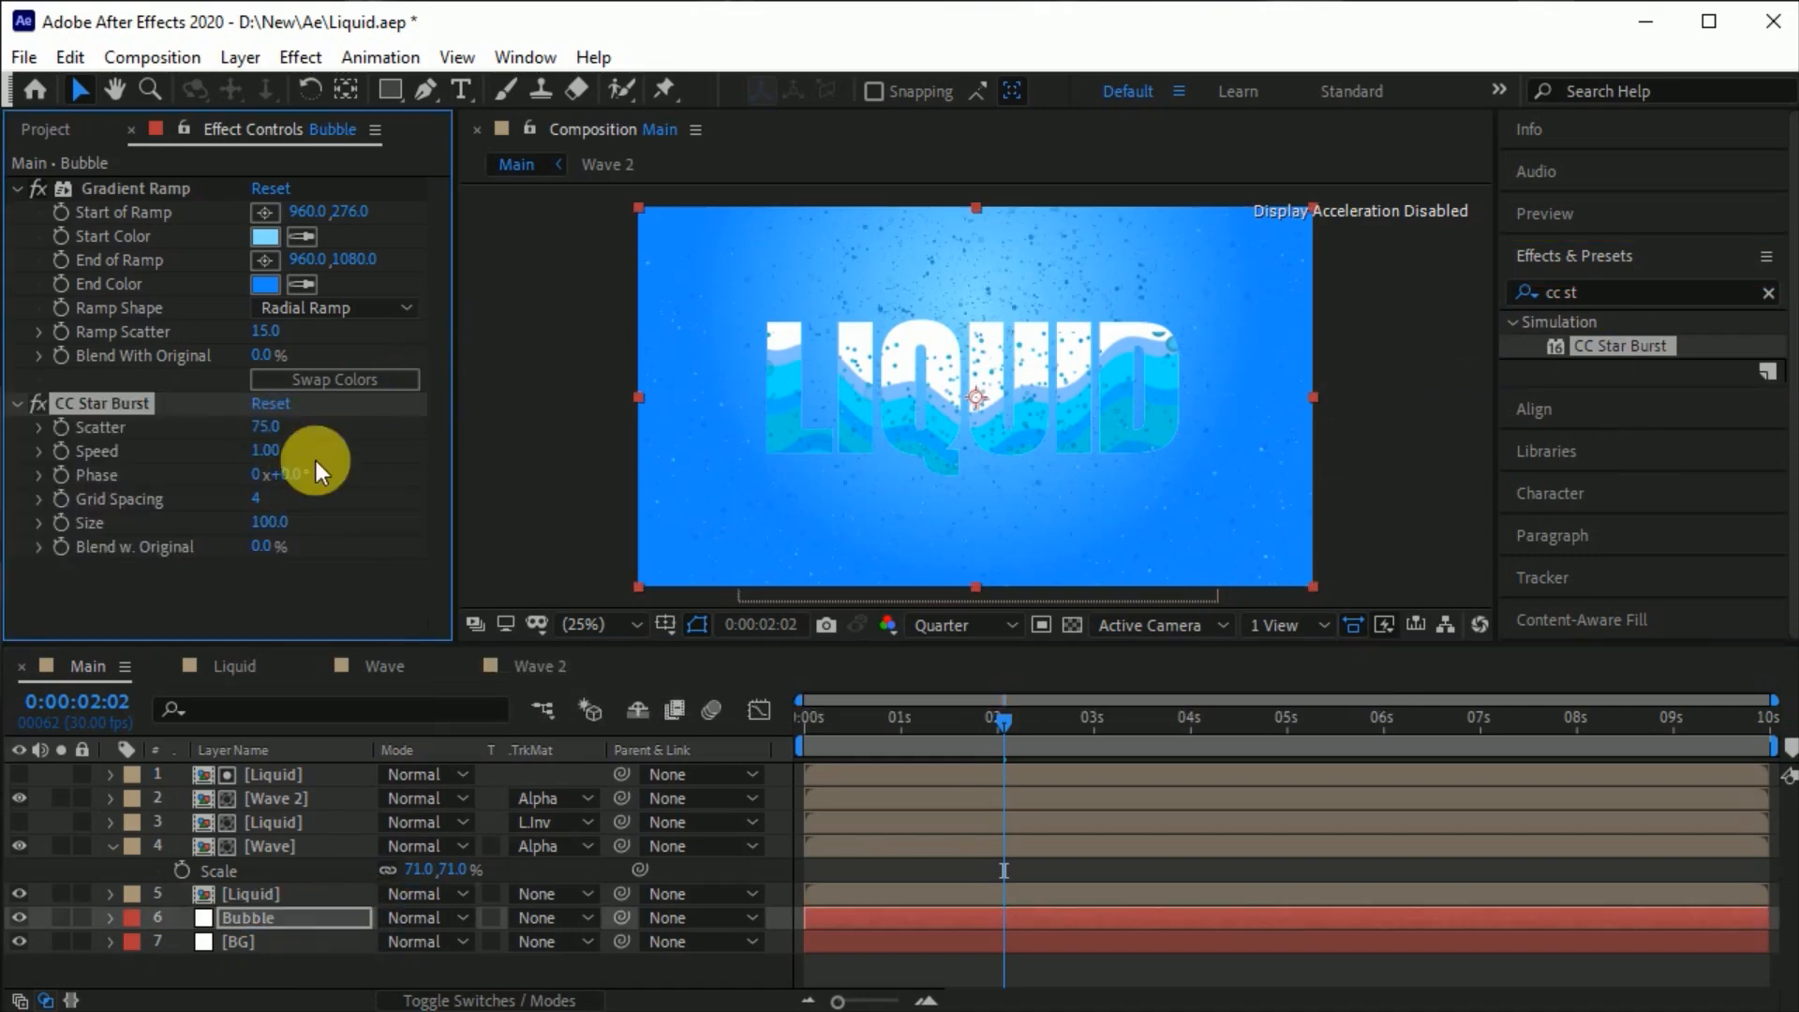
pyautogui.click(266, 450)
pyautogui.write('0.5')
pyautogui.press('Return')
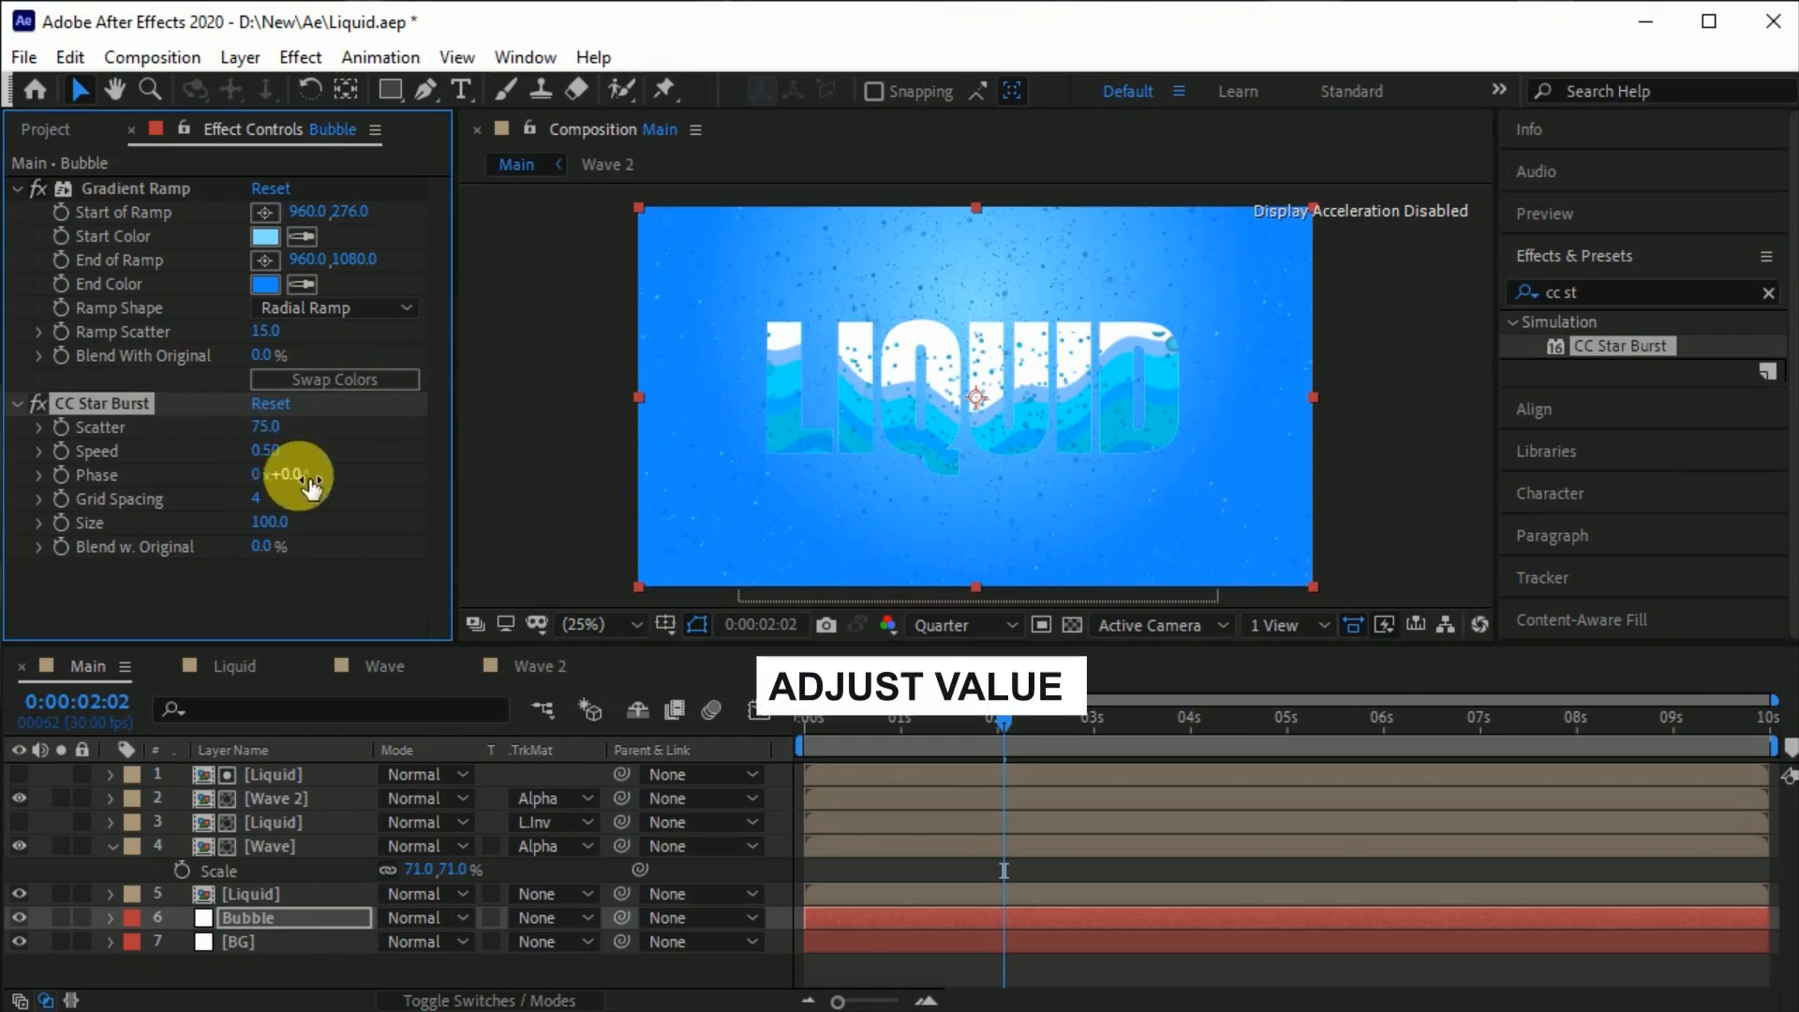
# Set CC Star Burst on the Bubble layer to Phase 200°, Grid Spacing 32, Size 60 and Blend w. Original 35%.
pyautogui.click(258, 499)
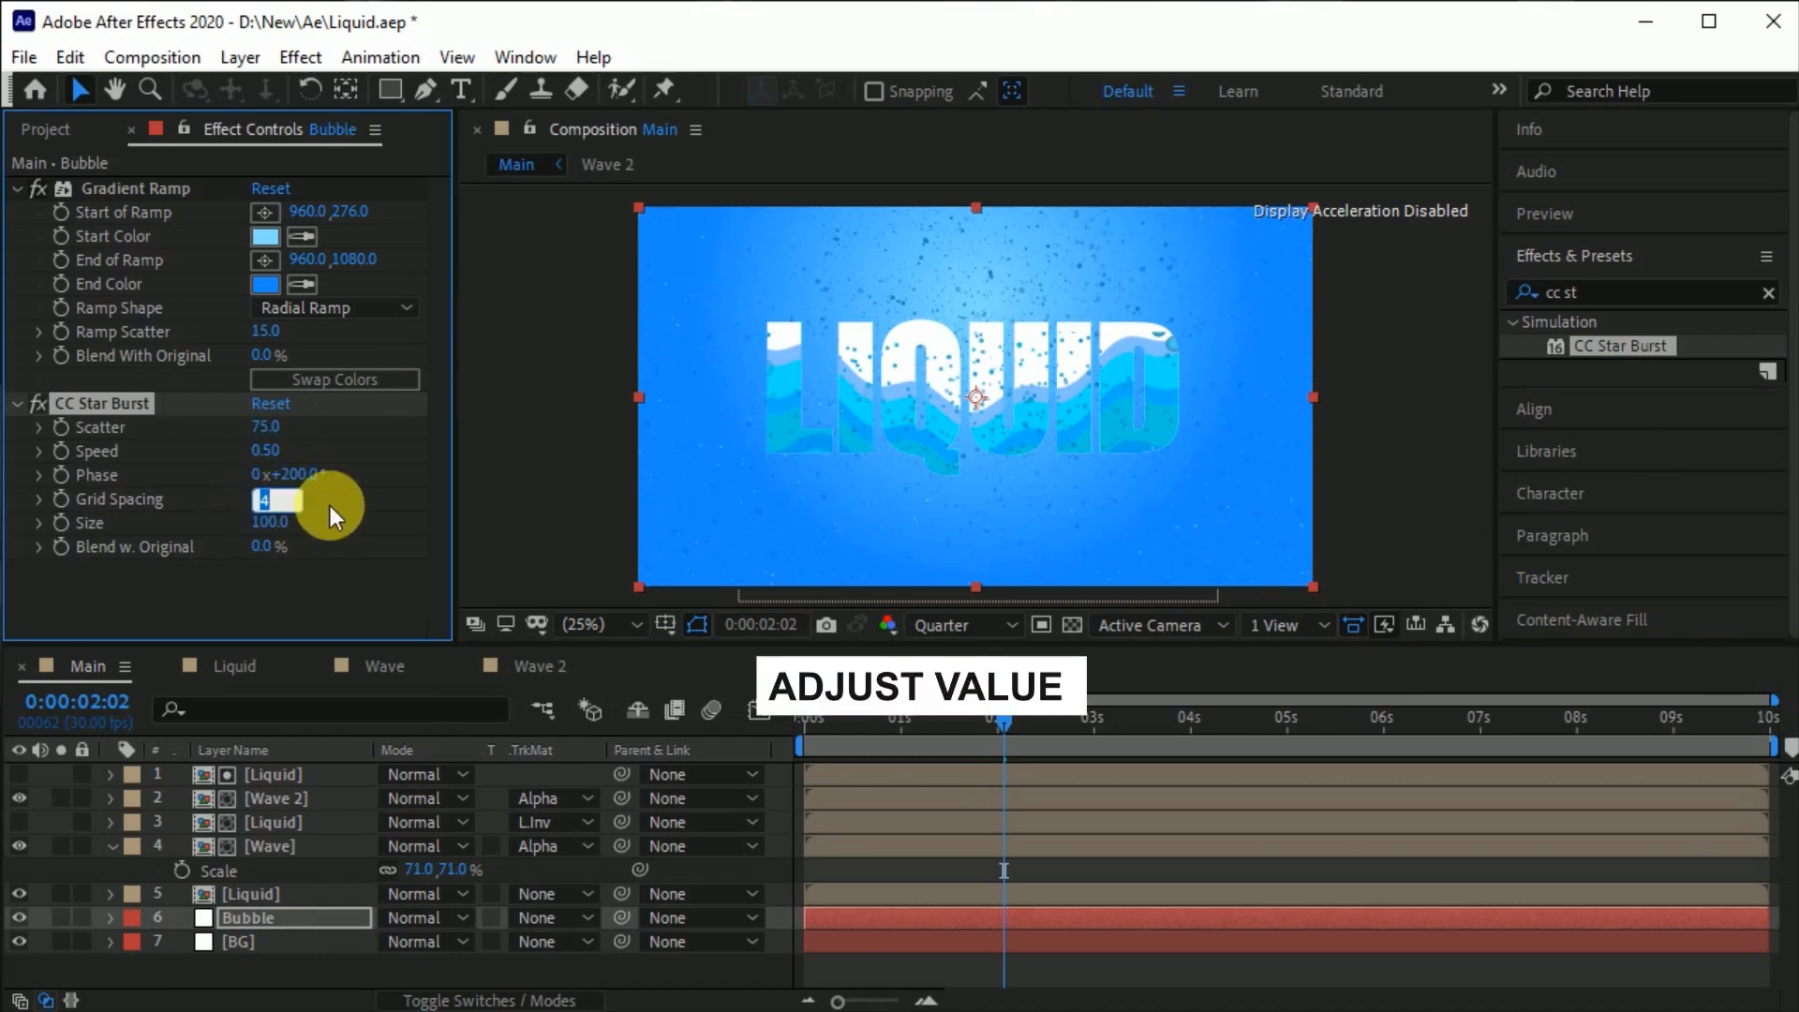
pyautogui.write('32')
pyautogui.click(269, 524)
pyautogui.write('60')
pyautogui.click(267, 547)
pyautogui.write('35')
pyautogui.press('Return')
# Preview the Main composition to check the motion of the background bubbles.
pyautogui.moveTo(985, 735); pyautogui.dragTo(1280, 723)
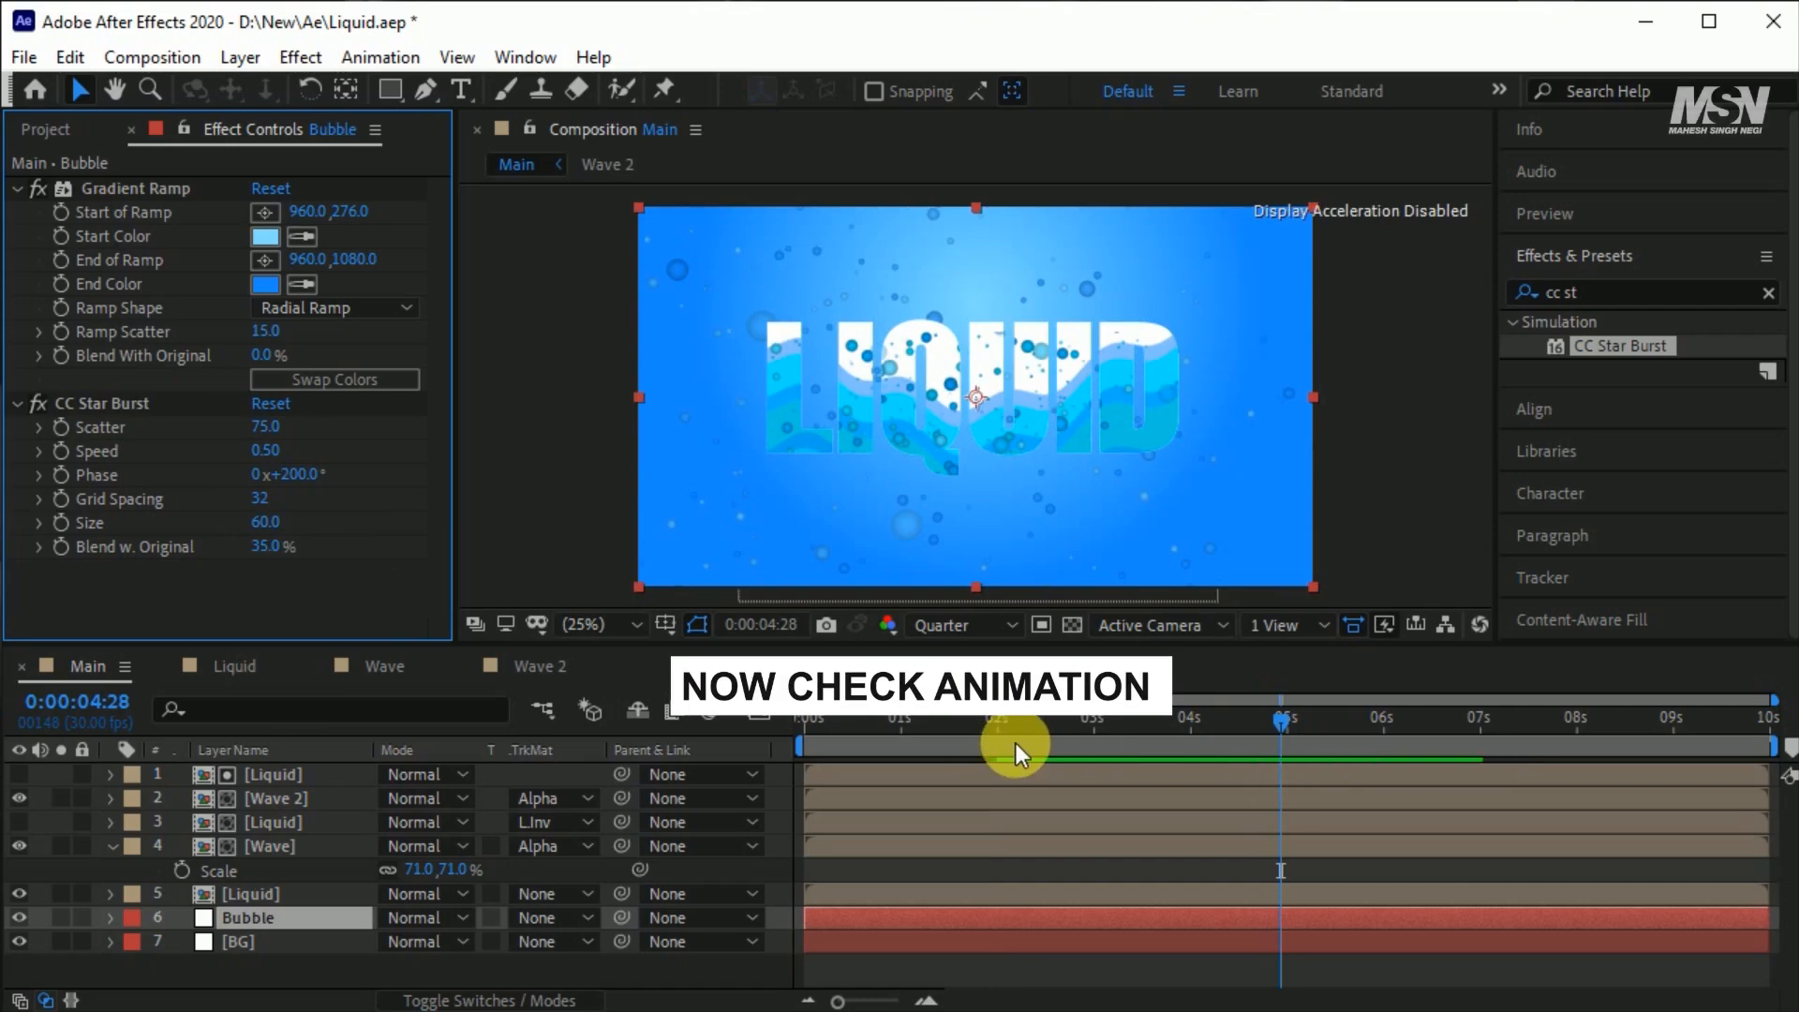
pyautogui.press('space')
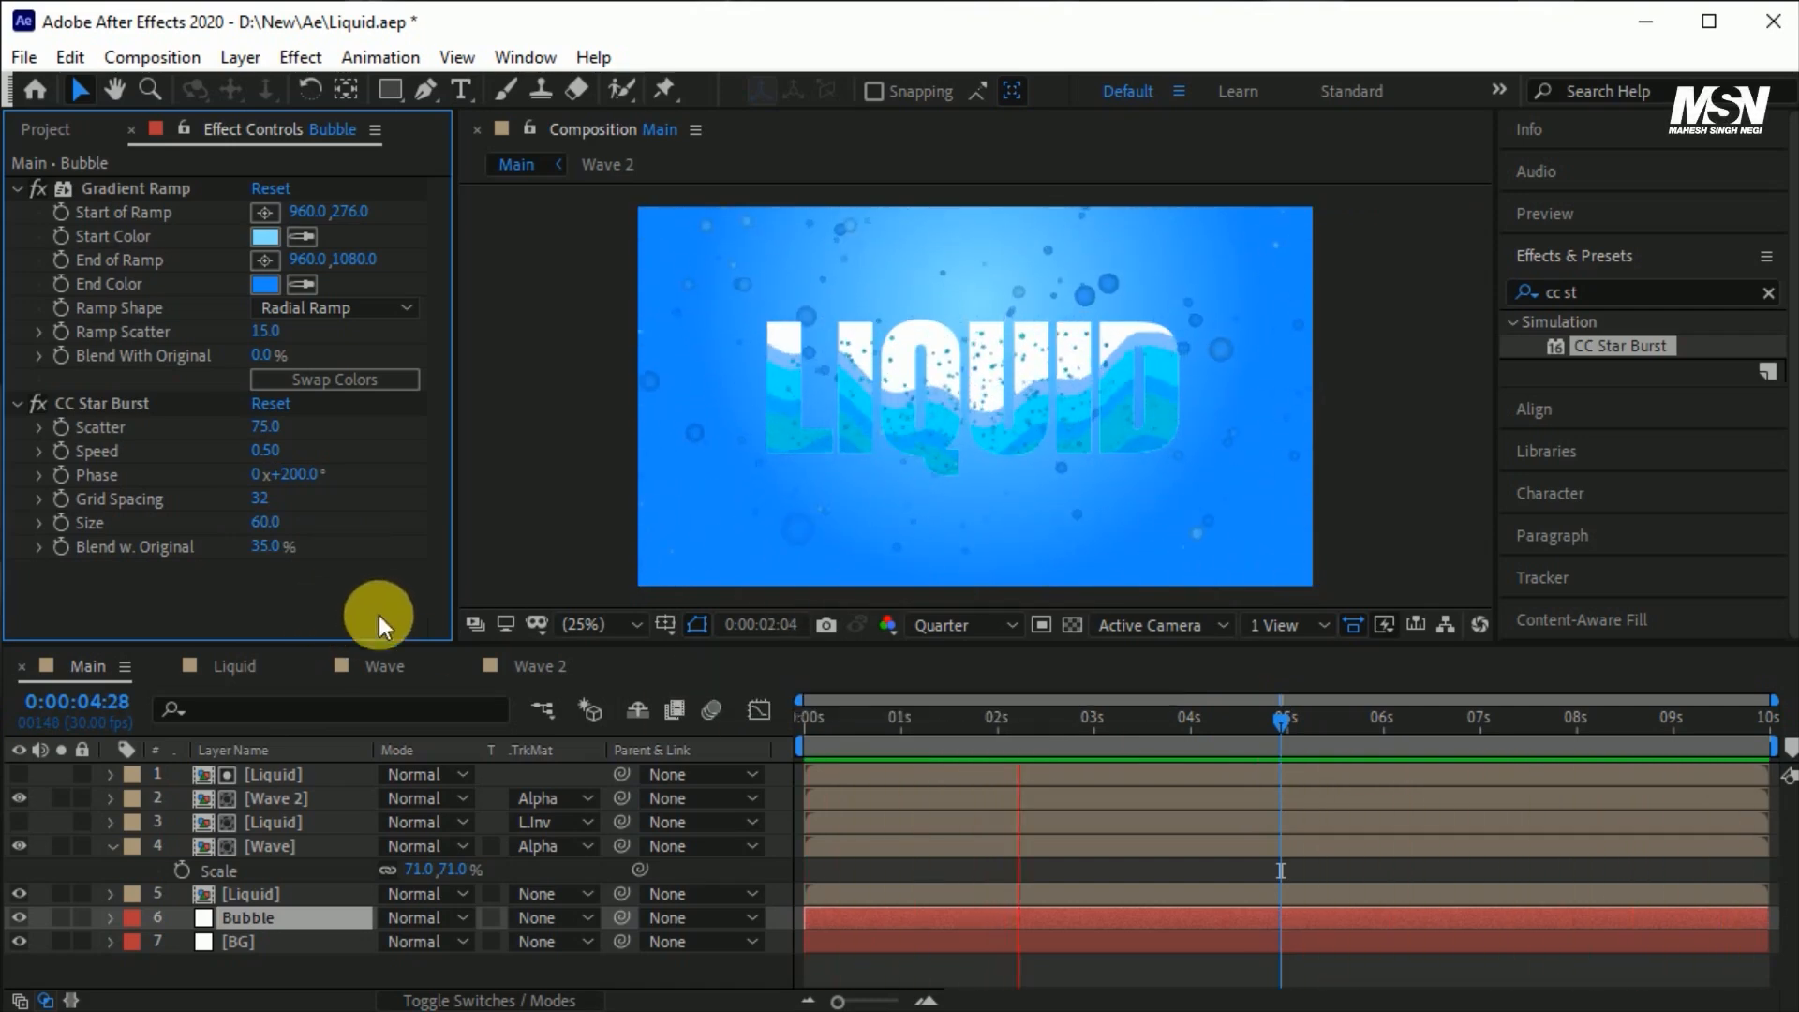
pyautogui.click(1016, 729)
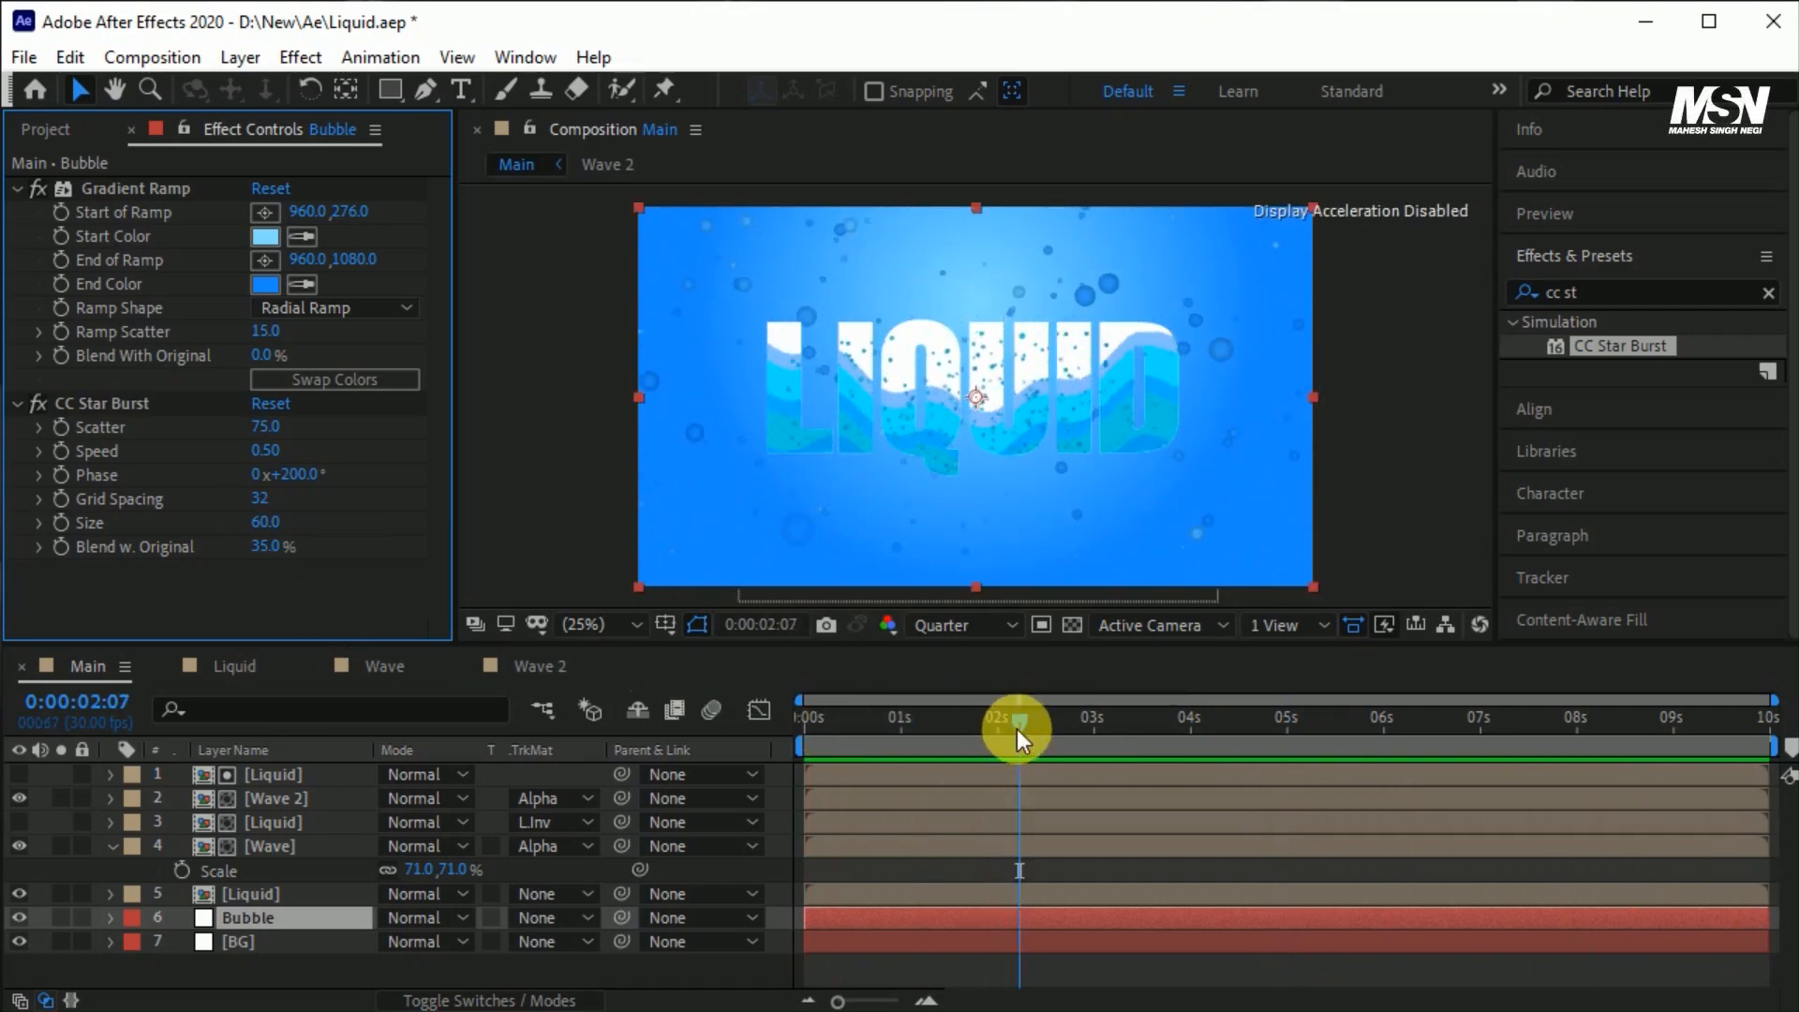
pyautogui.moveTo(1016, 728); pyautogui.dragTo(997, 741)
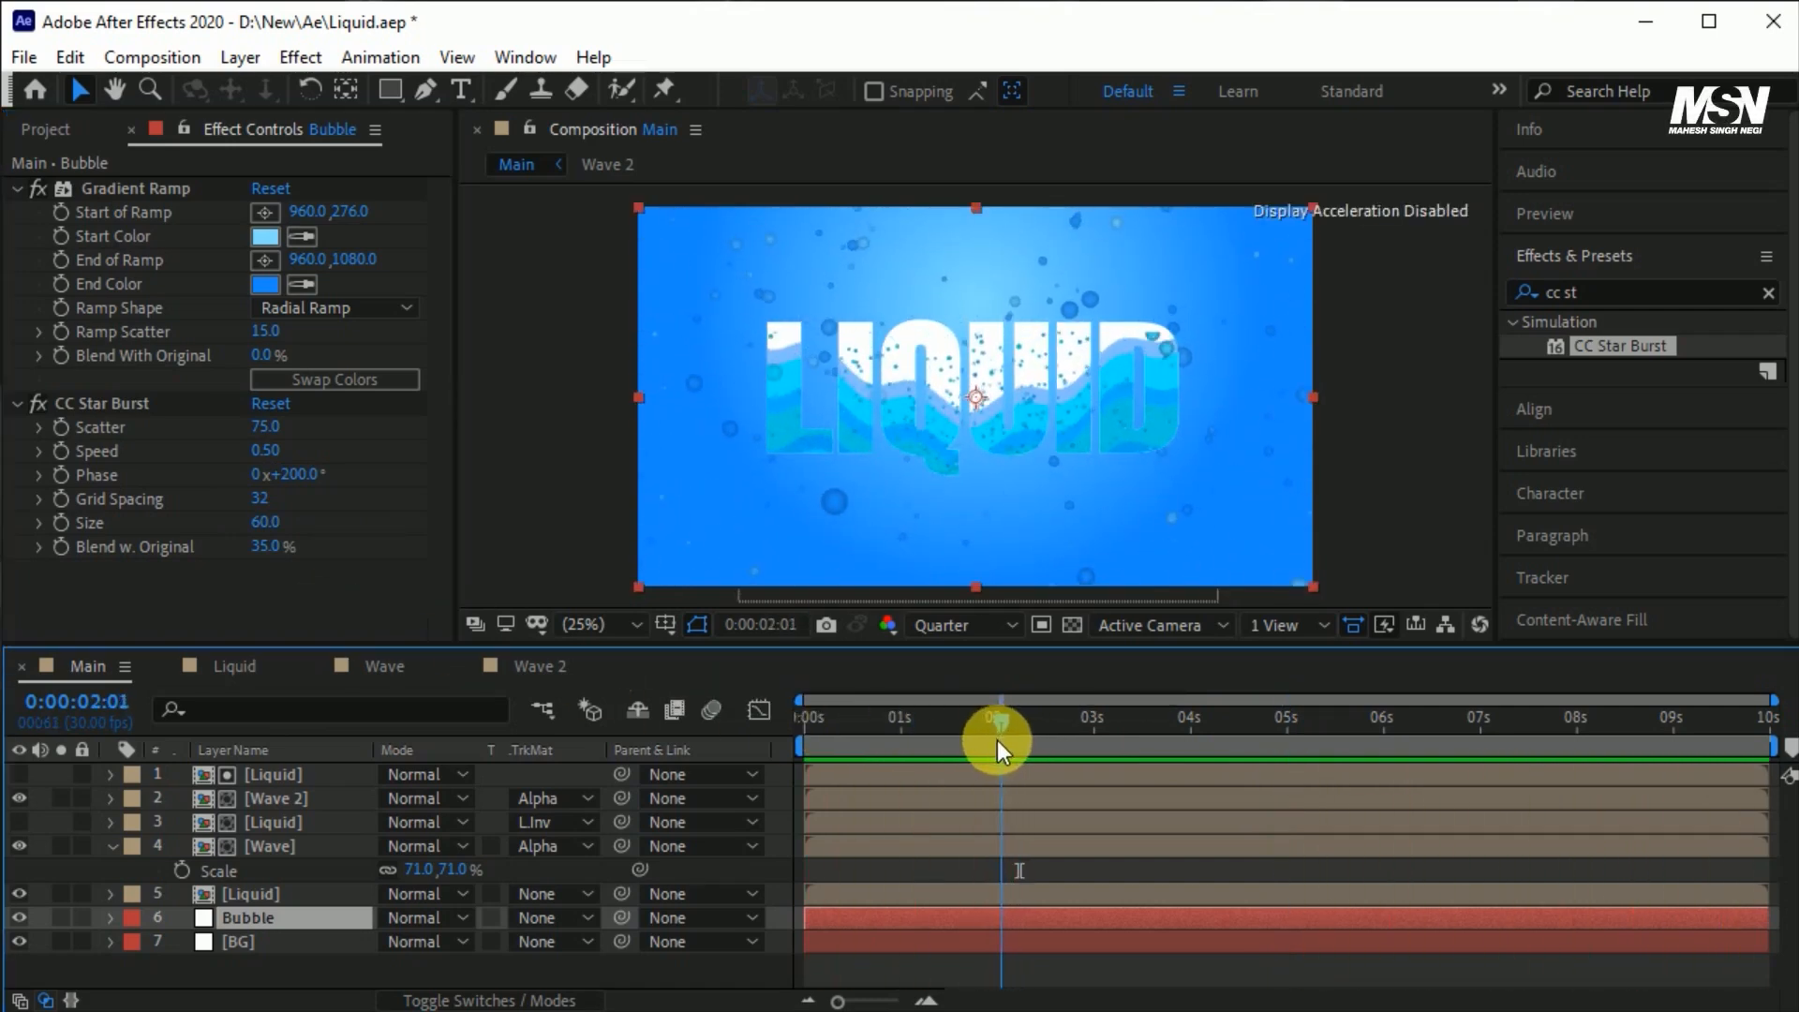
# Apply the Glow effect to the Liquid layer above Bubble, with Glow Threshold 75% and Glow Radius 85.
pyautogui.click(272, 894)
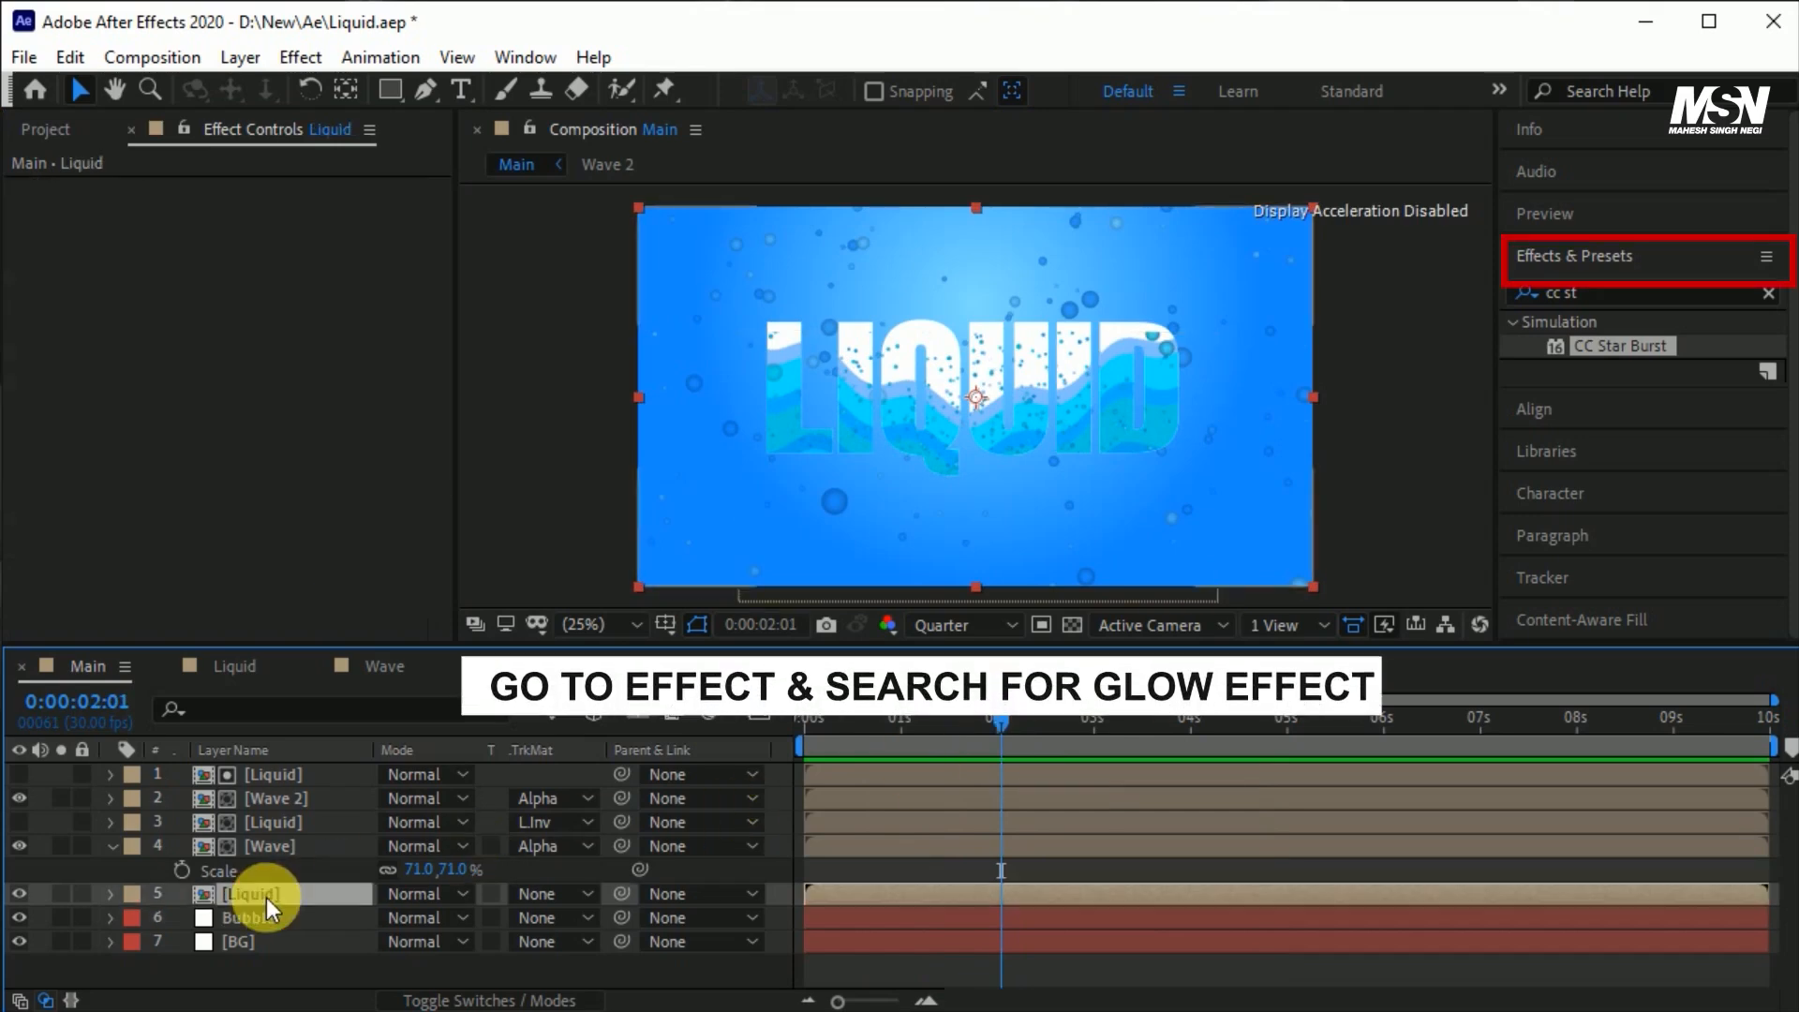
pyautogui.click(1602, 305)
pyautogui.write('glow')
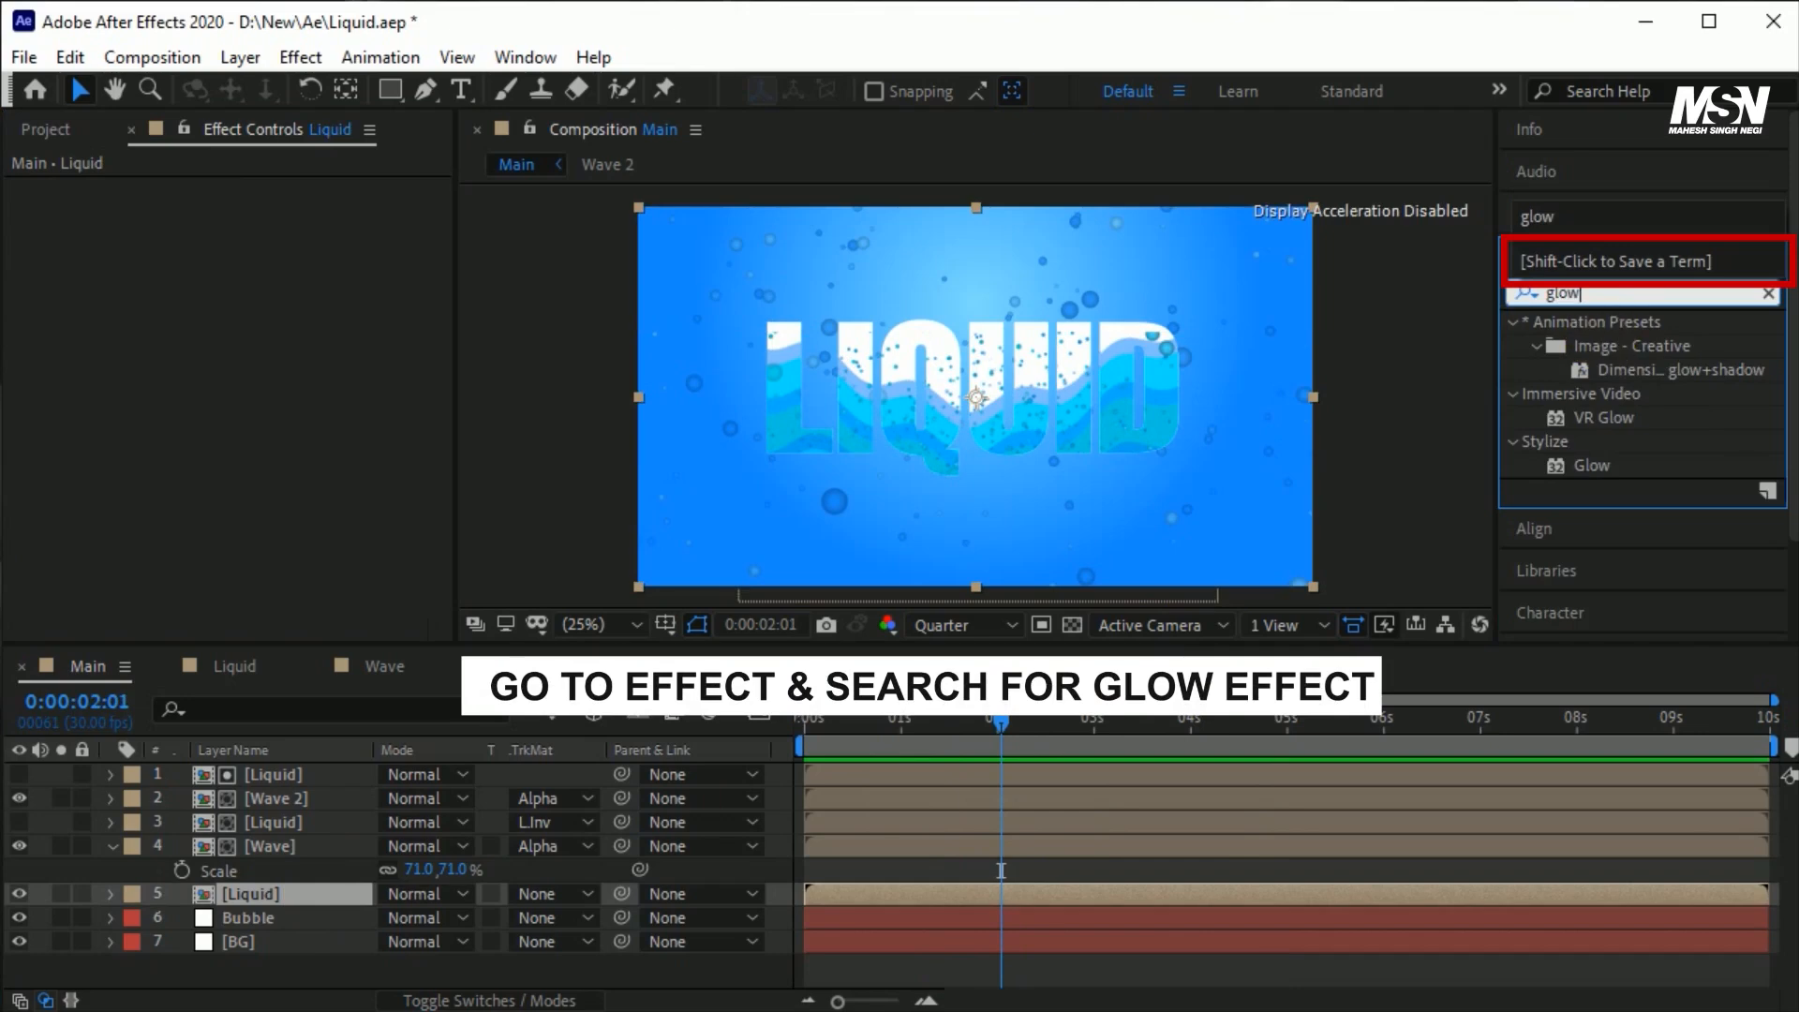
pyautogui.moveTo(1600, 468); pyautogui.dragTo(335, 890)
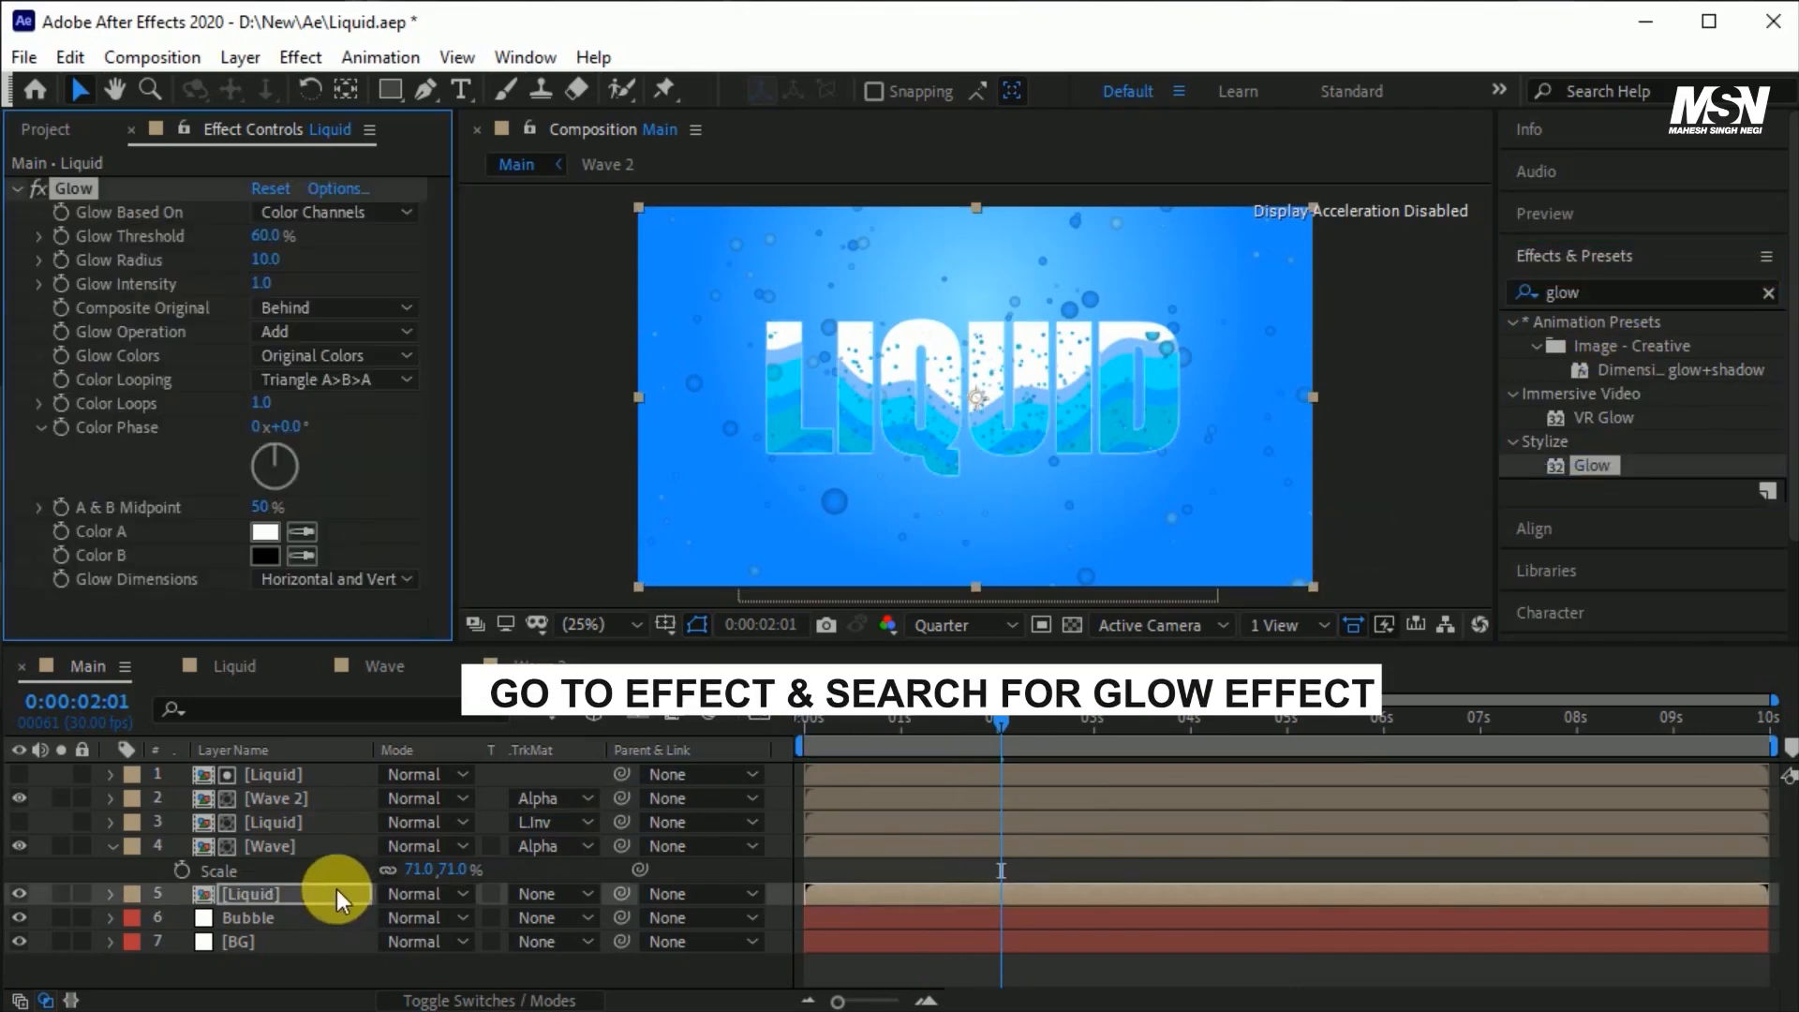
pyautogui.click(282, 236)
pyautogui.write('75')
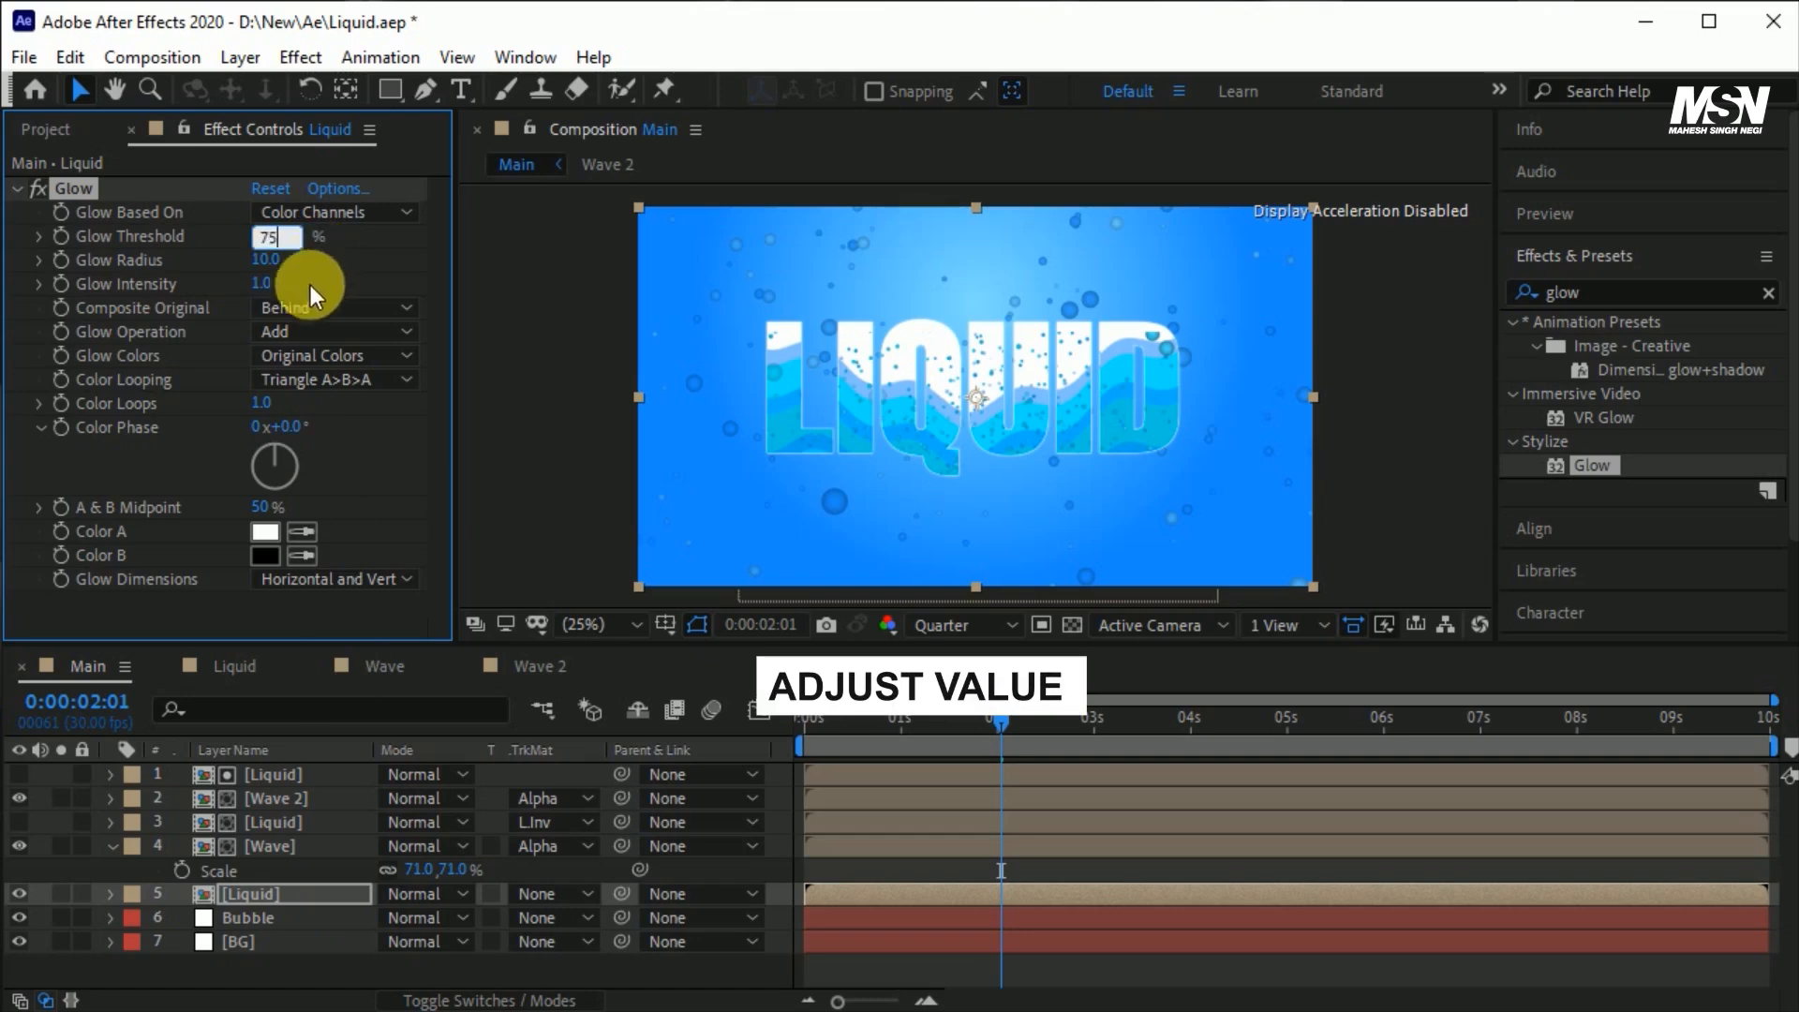
pyautogui.write('85')
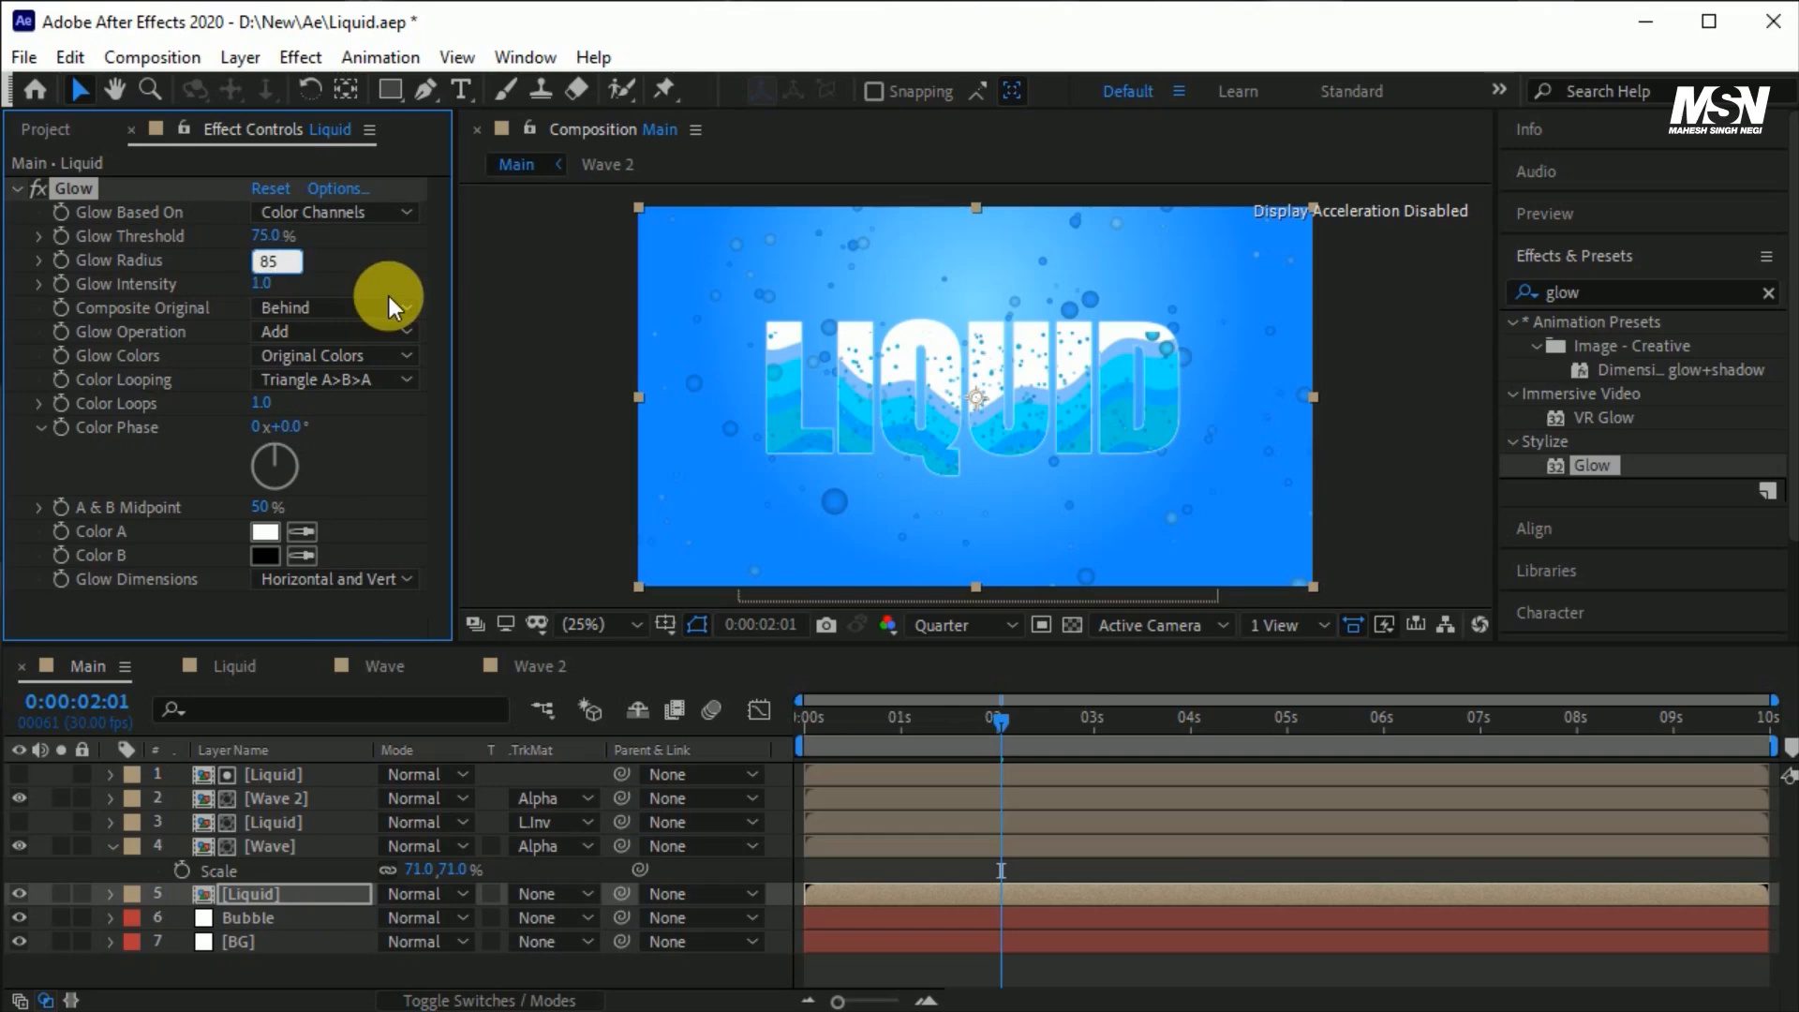
# Set the Liquid layer's Glow Color A to light cyan and Color B to light blue.
pyautogui.click(266, 541)
pyautogui.moveTo(1274, 695); pyautogui.dragTo(1283, 687)
pyautogui.click(1499, 513)
pyautogui.click(265, 555)
pyautogui.click(1172, 511)
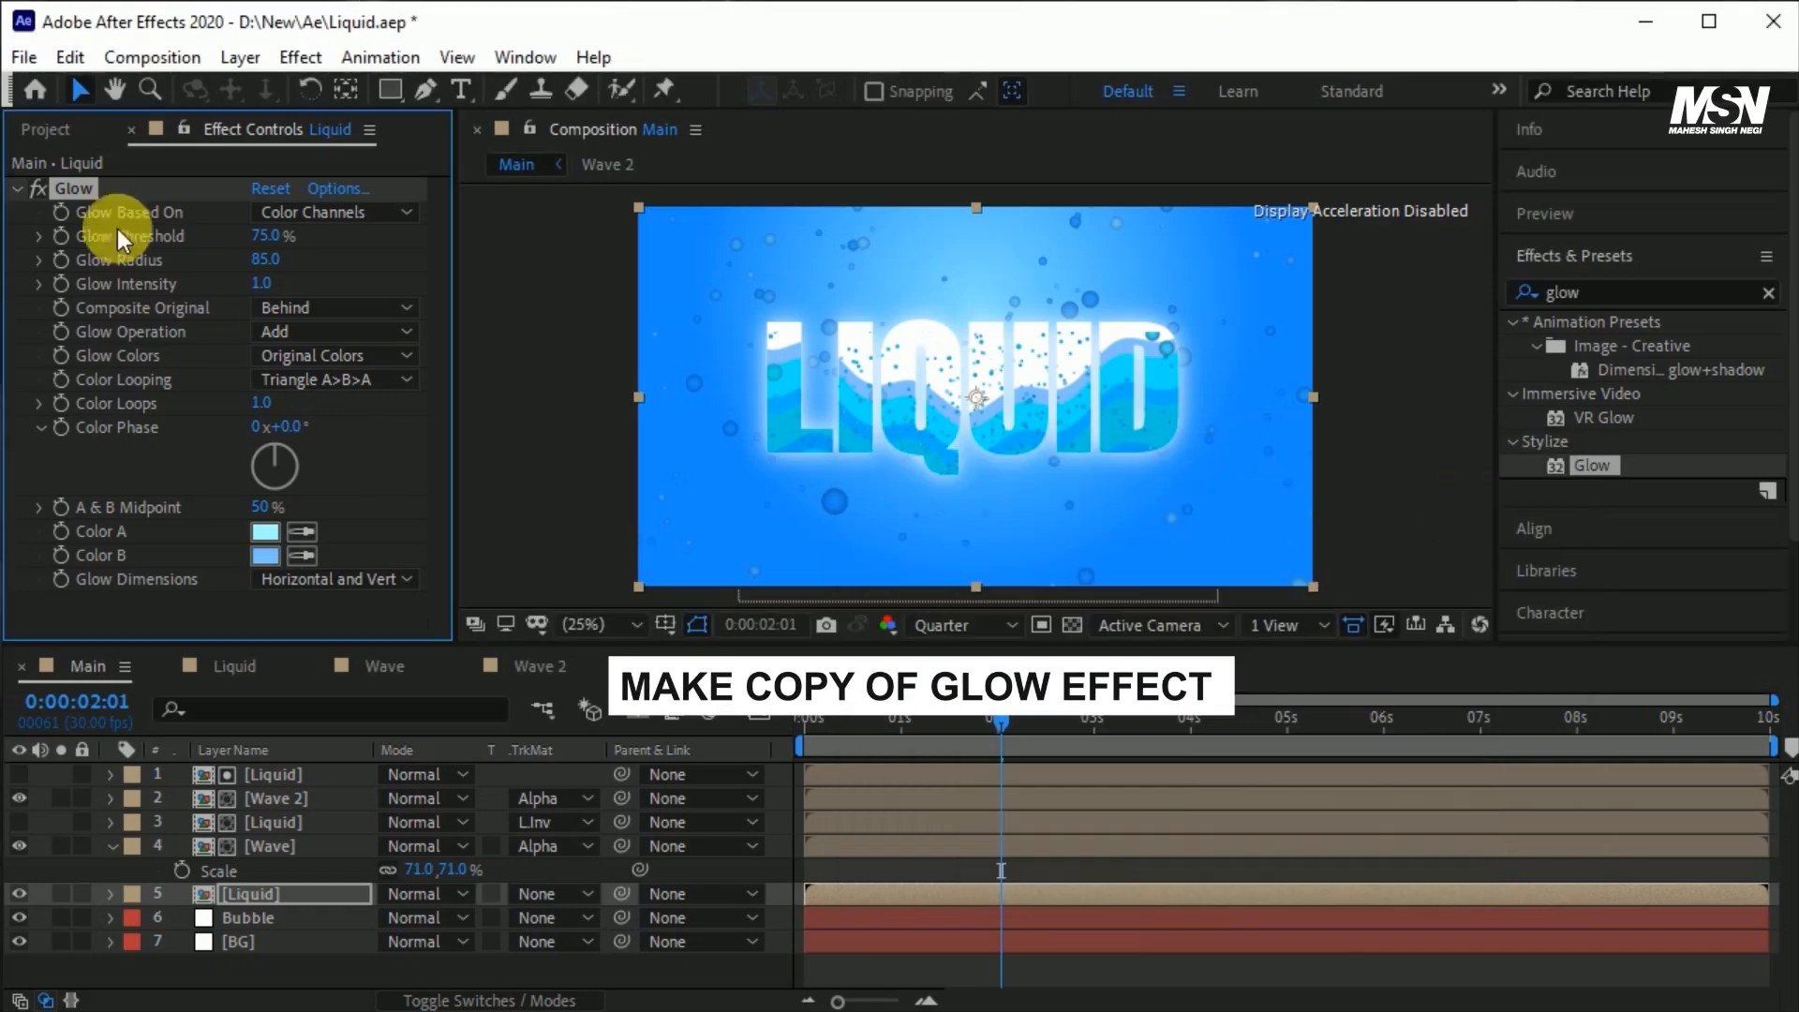
# Duplicate the Glow effect on the Liquid layer and set the copy's Glow Intensity to 2 and Glow Radius to 29.
pyautogui.hotkey('ctrl', 'd')
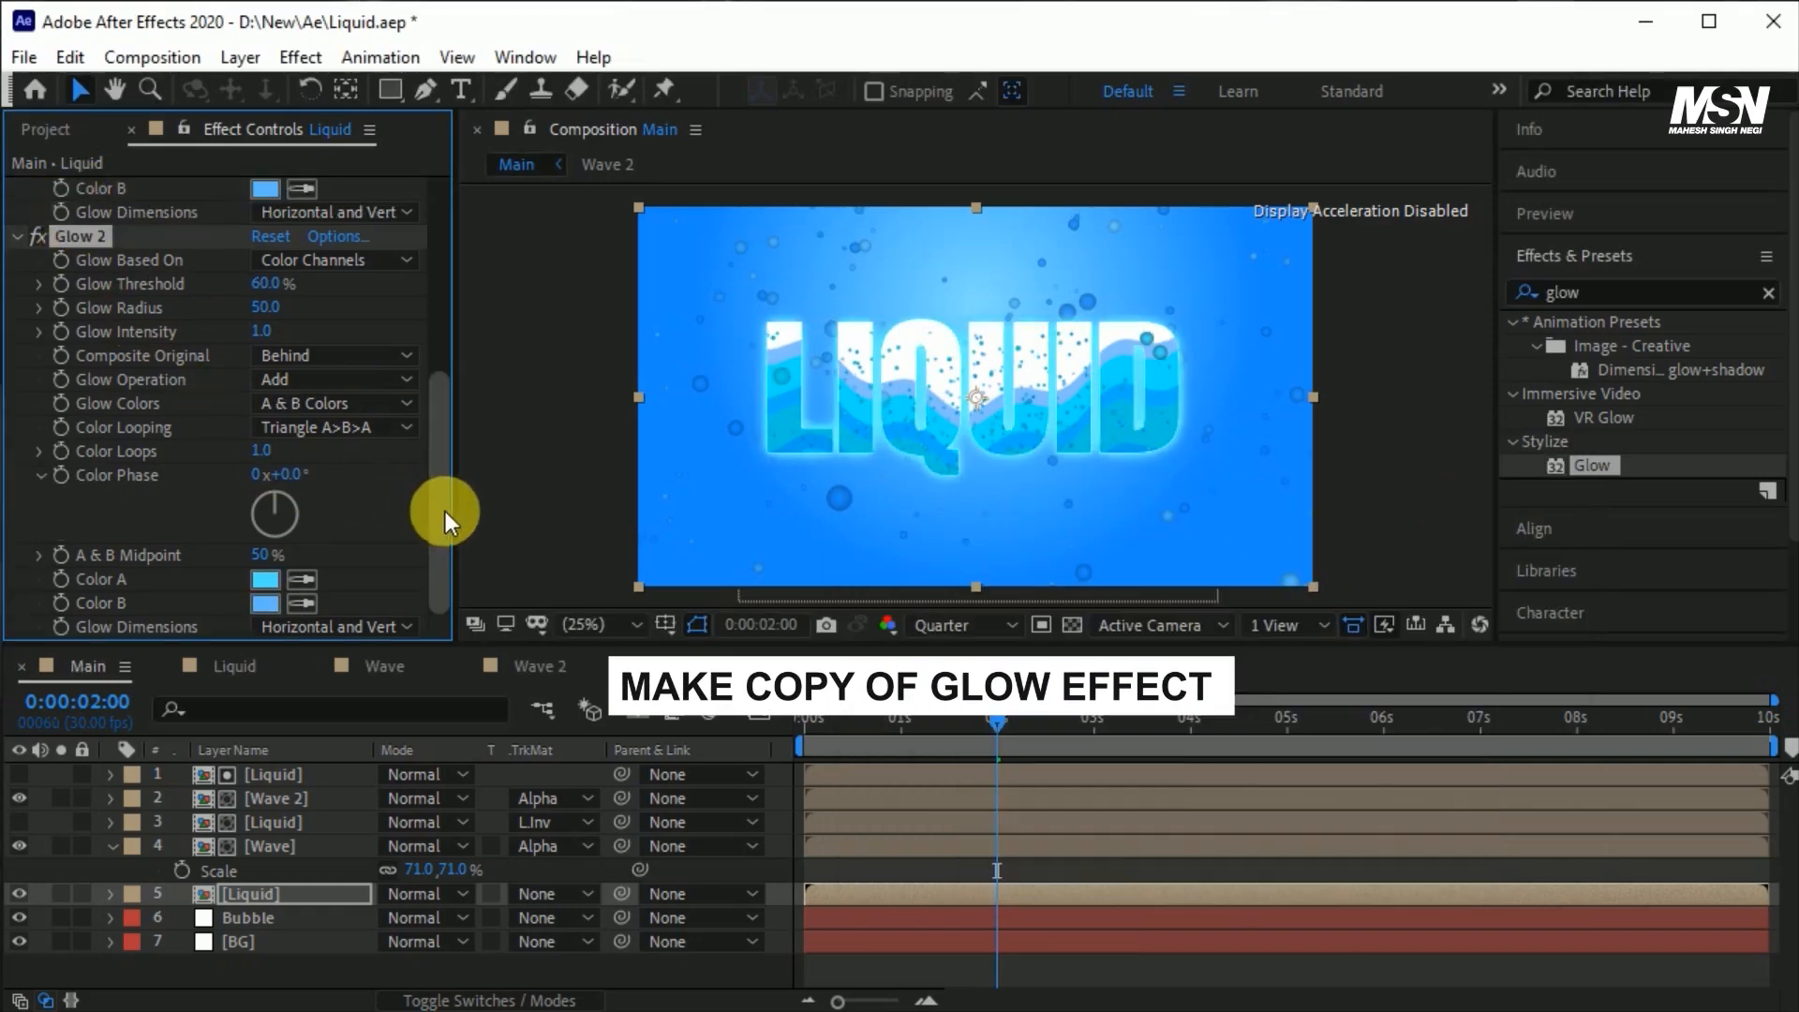
pyautogui.click(262, 332)
pyautogui.write('2')
pyautogui.press('Return')
pyautogui.click(275, 334)
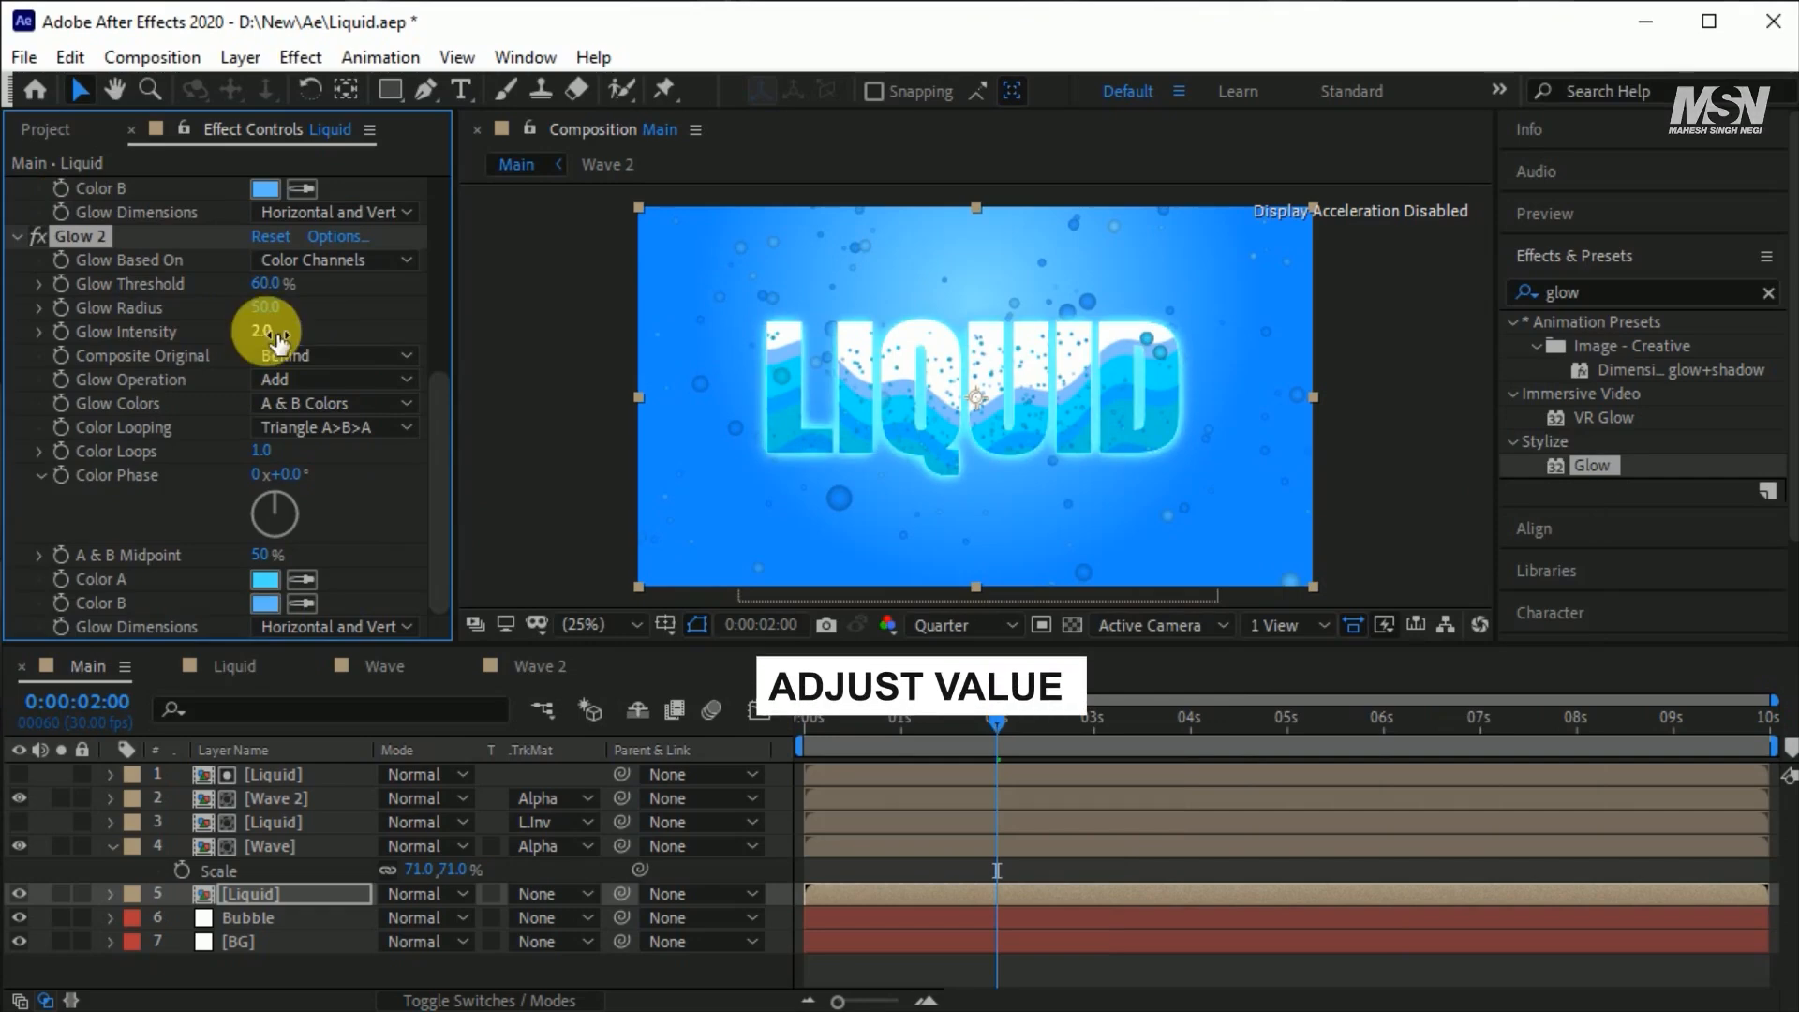
pyautogui.moveTo(265, 308)
pyautogui.mouseDown()
pyautogui.moveTo(293, 305)
pyautogui.moveTo(258, 331)
pyautogui.mouseUp()
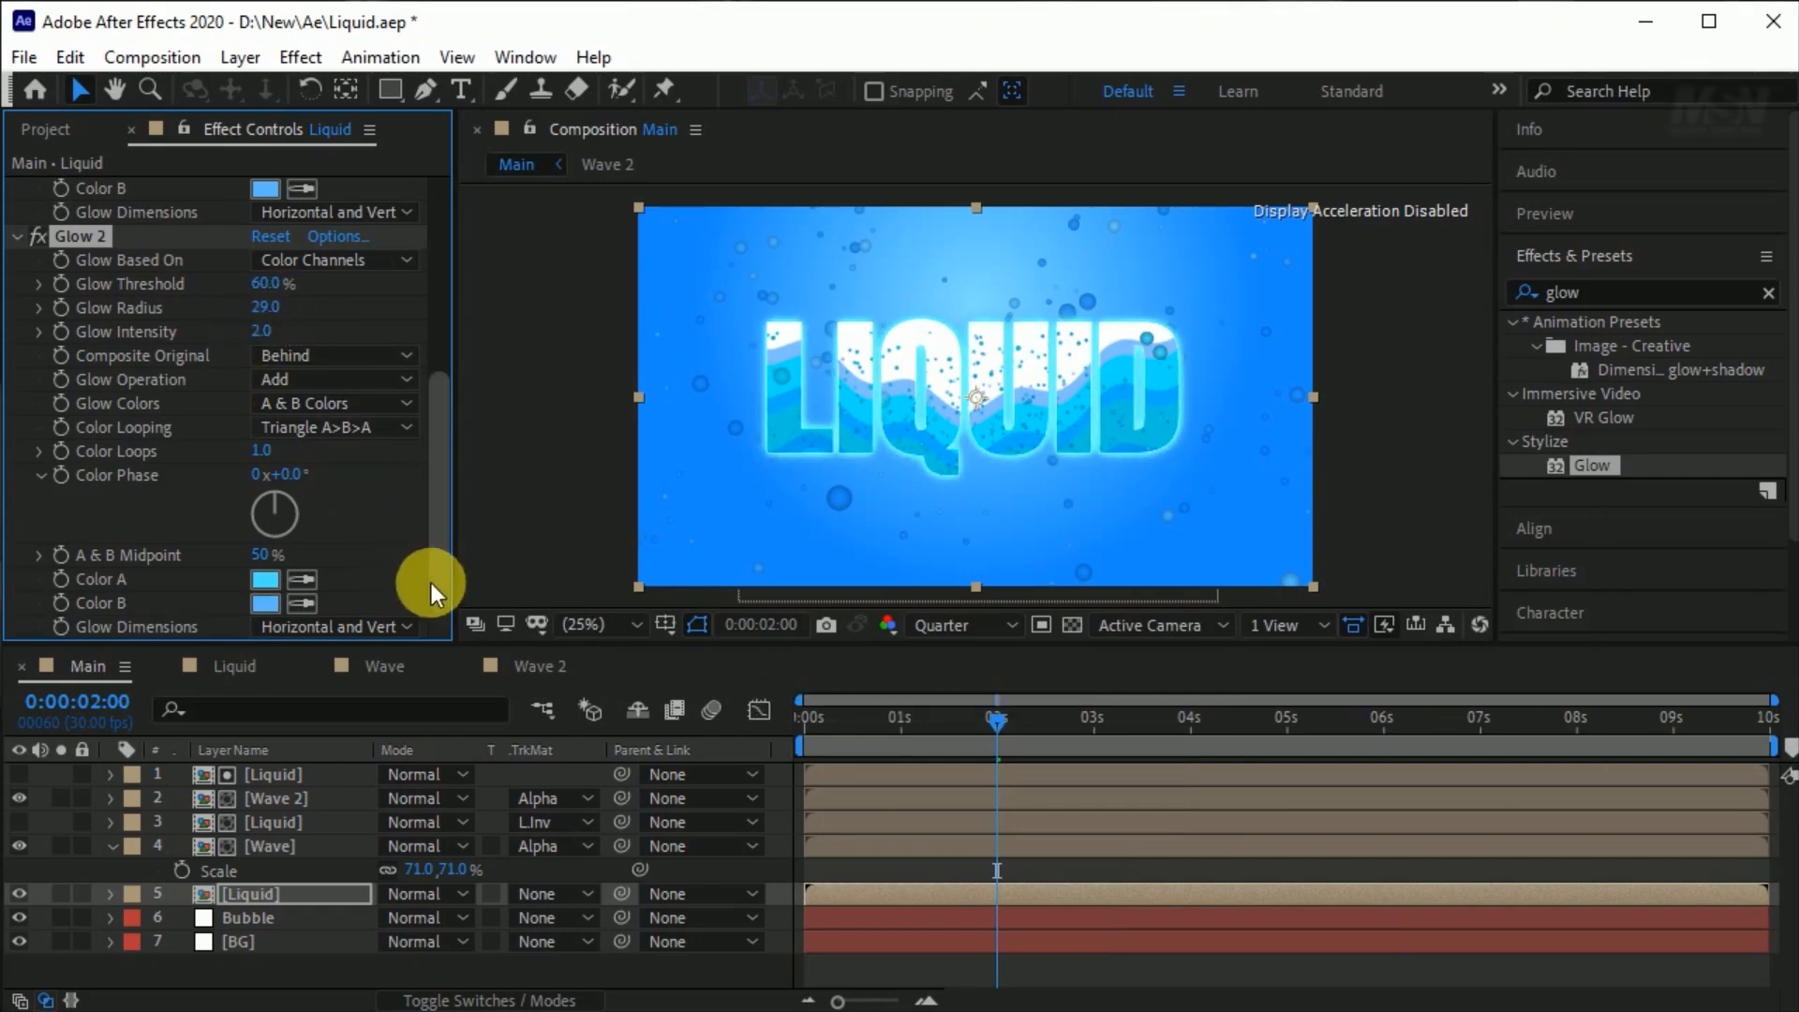
# Play back the Main composition to check the animation with the glowing text.
pyautogui.click(289, 774)
pyautogui.press('space')
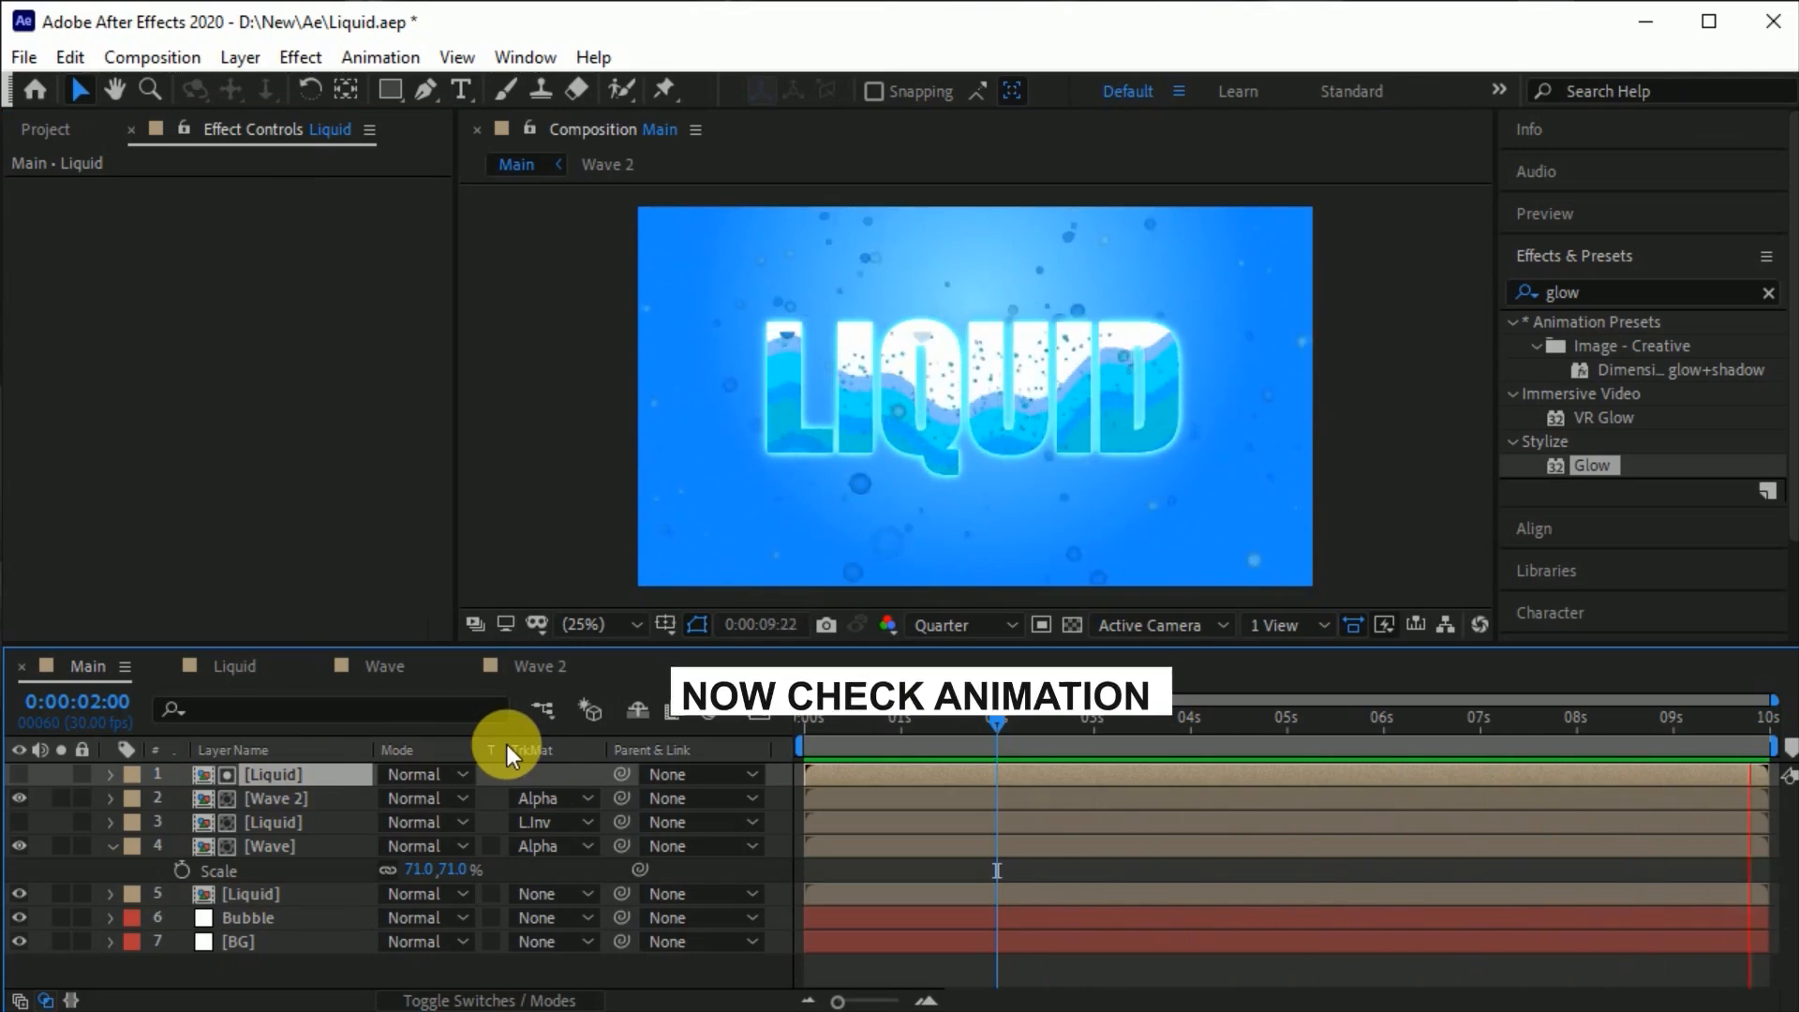
pyautogui.press('space')
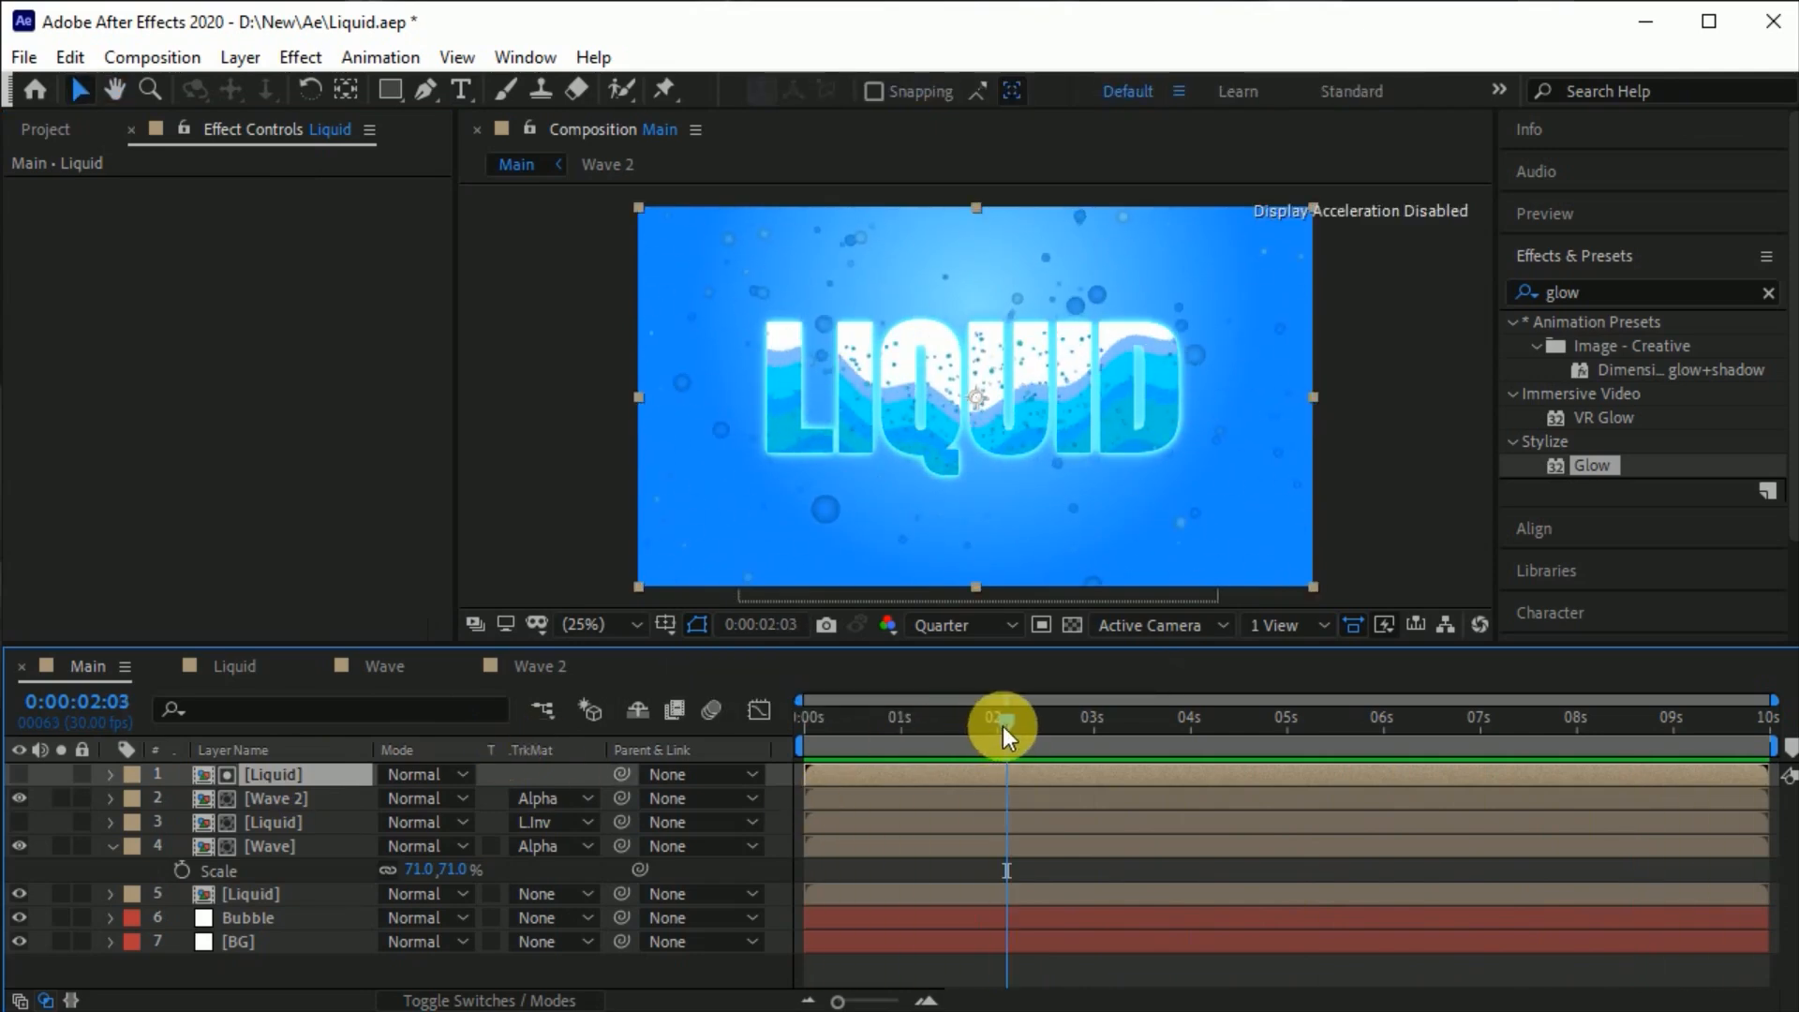
pyautogui.click(47, 130)
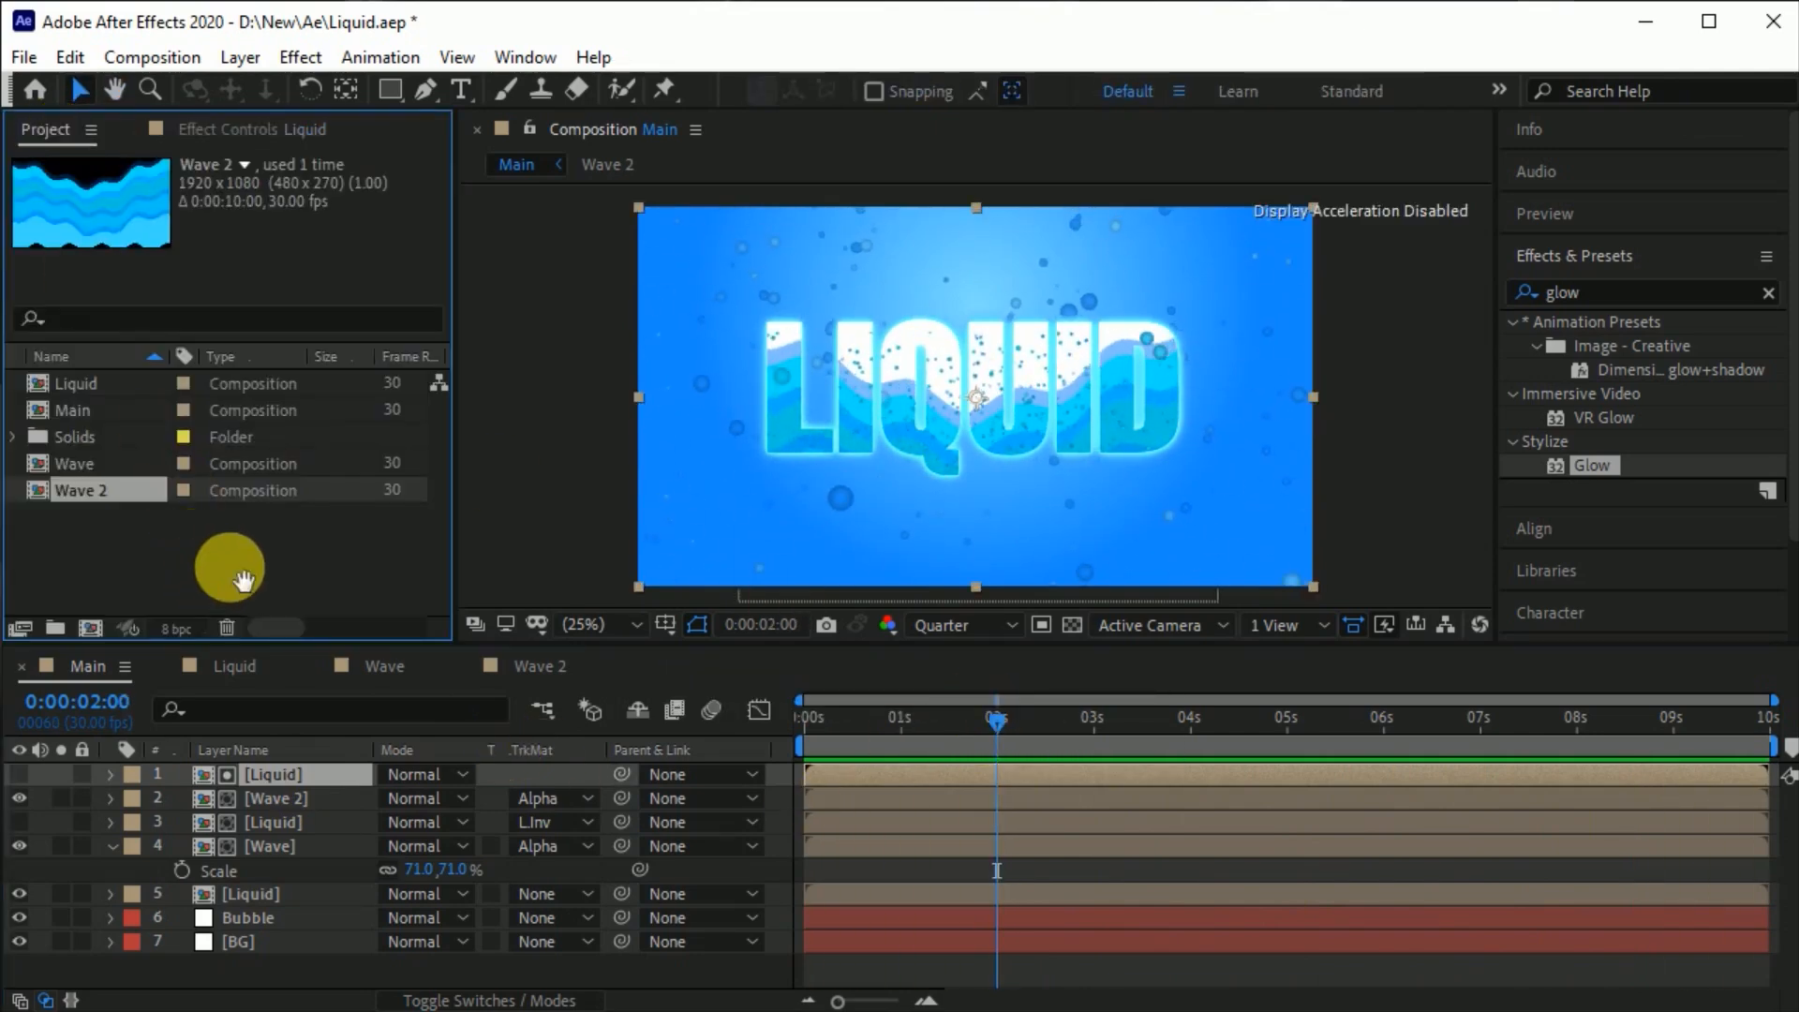
pyautogui.press('space')
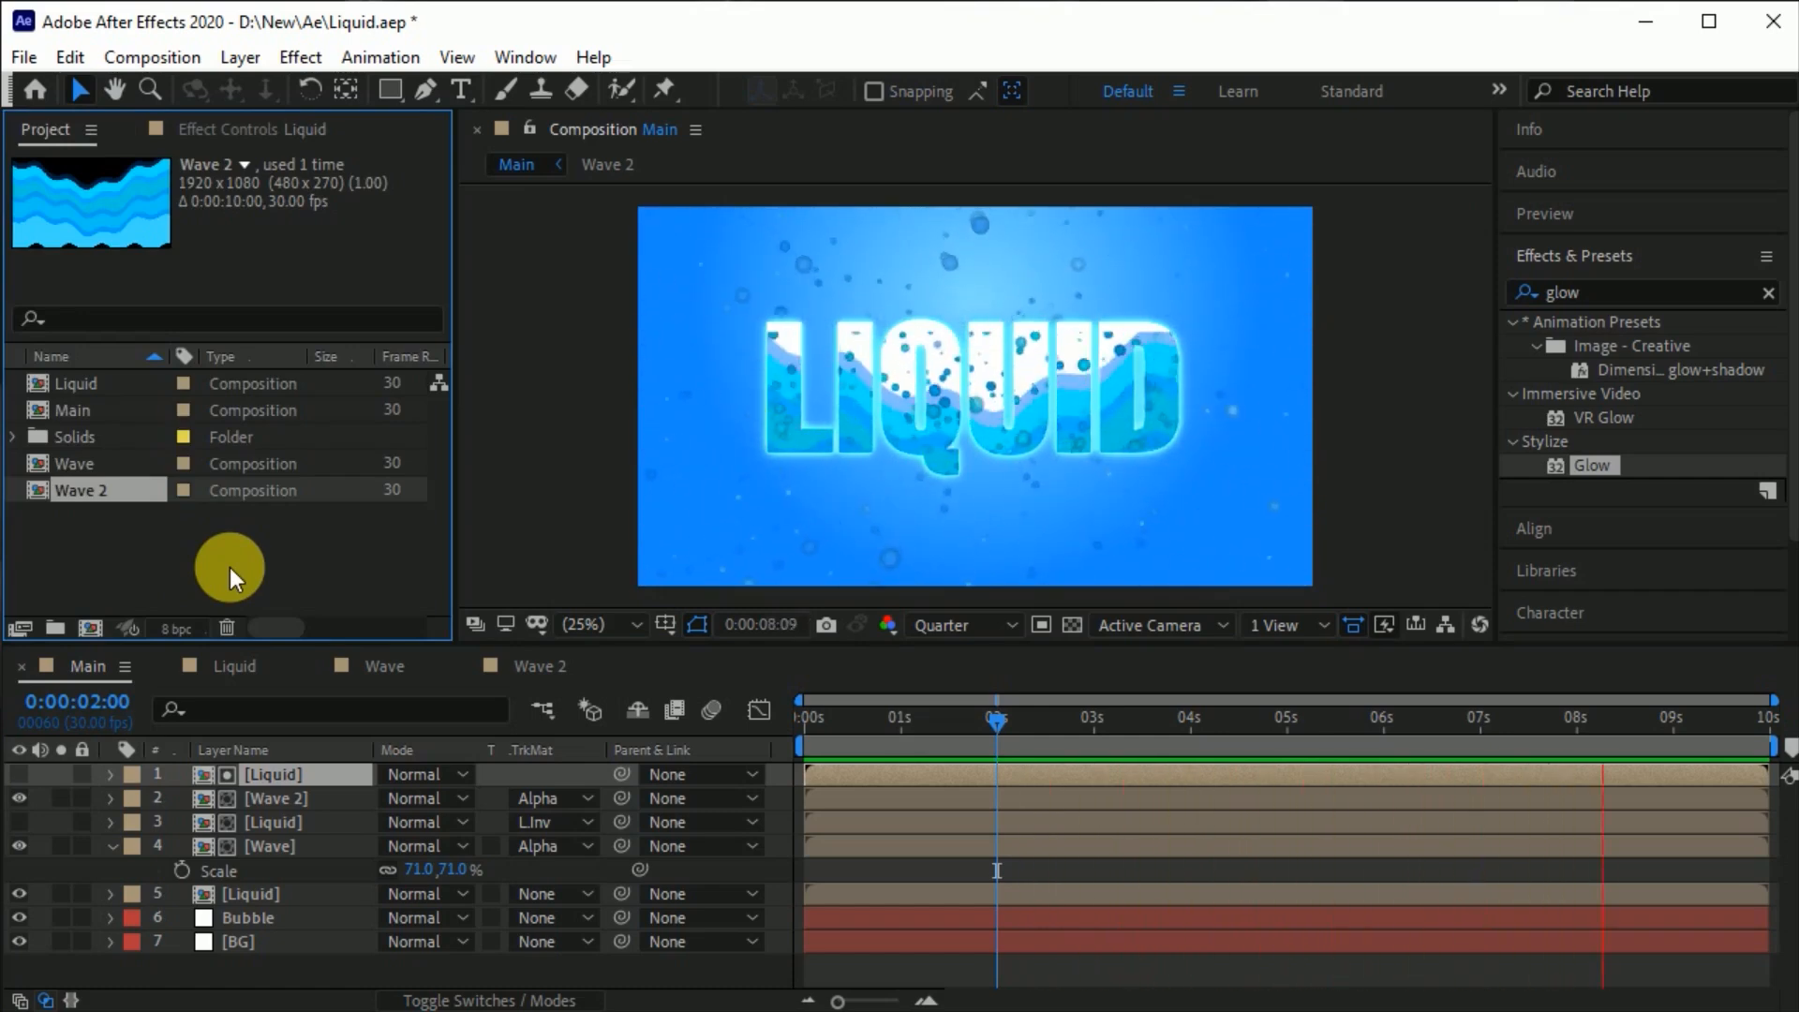
# Keyframe the Bubble layer's Opacity from 0% at the start of the timeline to 100% at about half a second.
pyautogui.moveTo(977, 712); pyautogui.dragTo(788, 746)
pyautogui.click(315, 920)
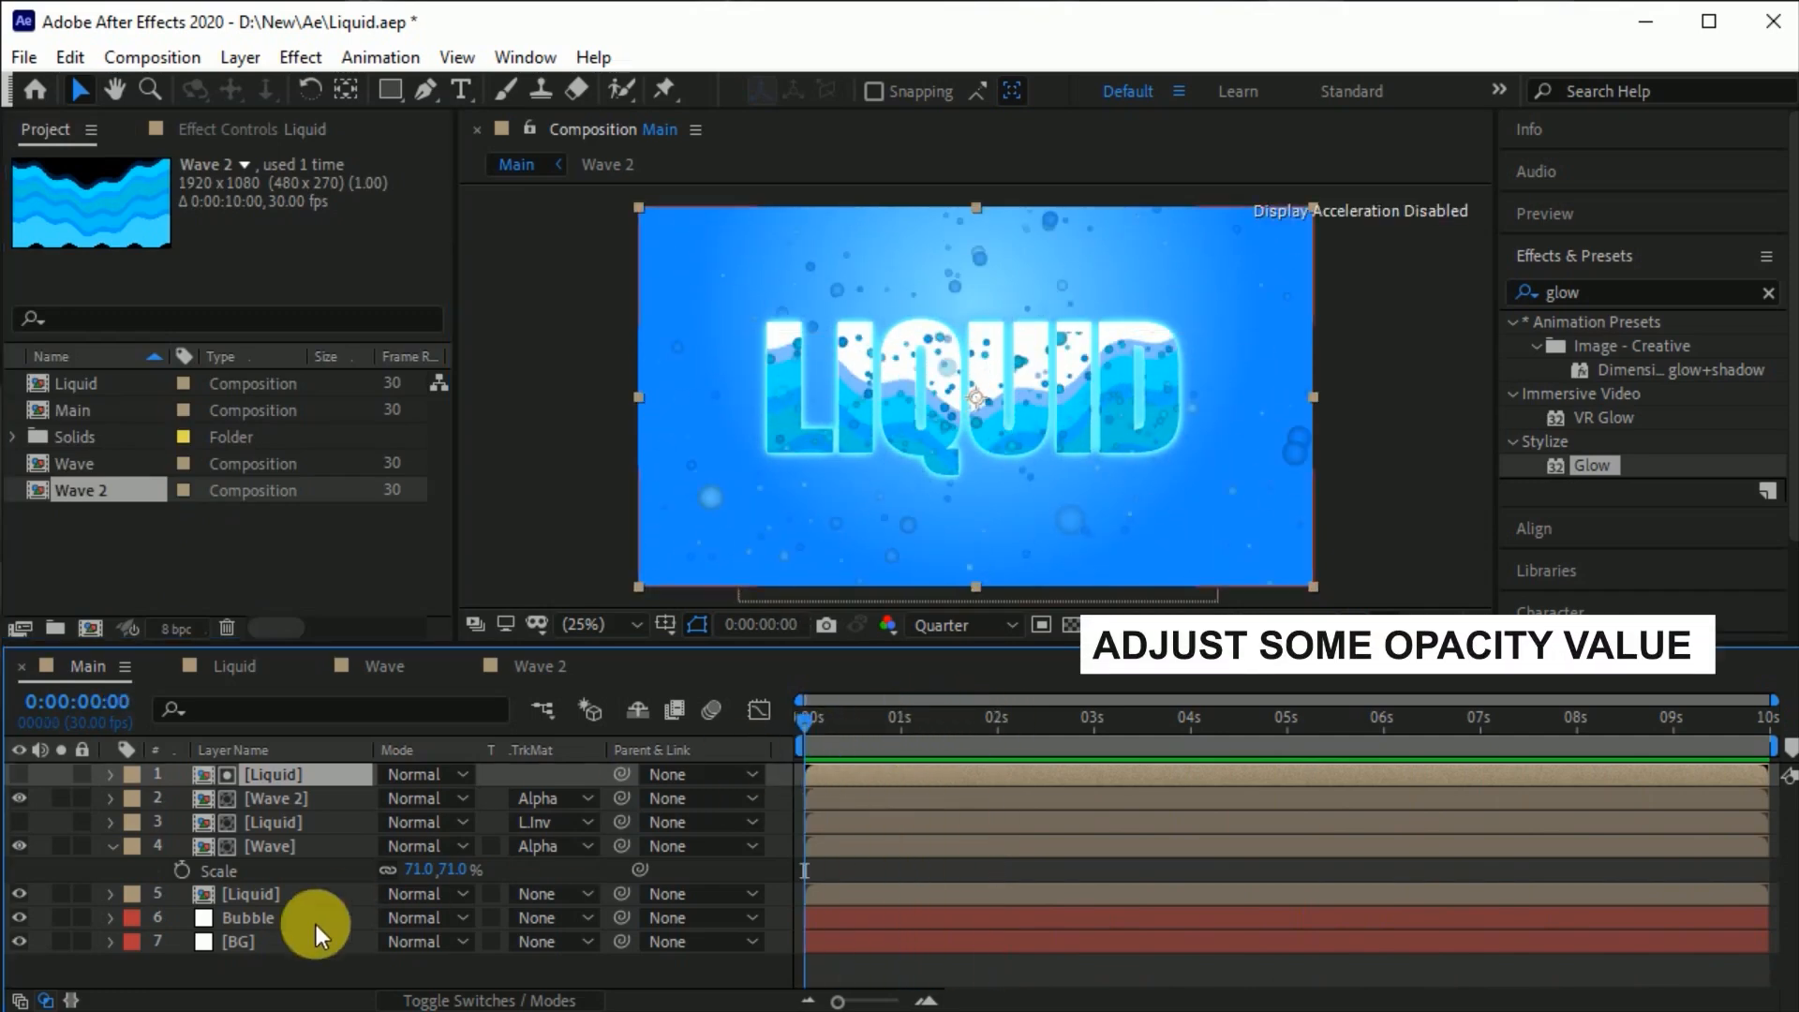
pyautogui.press('t')
pyautogui.click(182, 941)
pyautogui.moveTo(388, 942); pyautogui.dragTo(104, 939)
pyautogui.moveTo(817, 717); pyautogui.dragTo(859, 717)
pyautogui.moveTo(388, 942); pyautogui.dragTo(873, 935)
pyautogui.moveTo(841, 732); pyautogui.dragTo(838, 733)
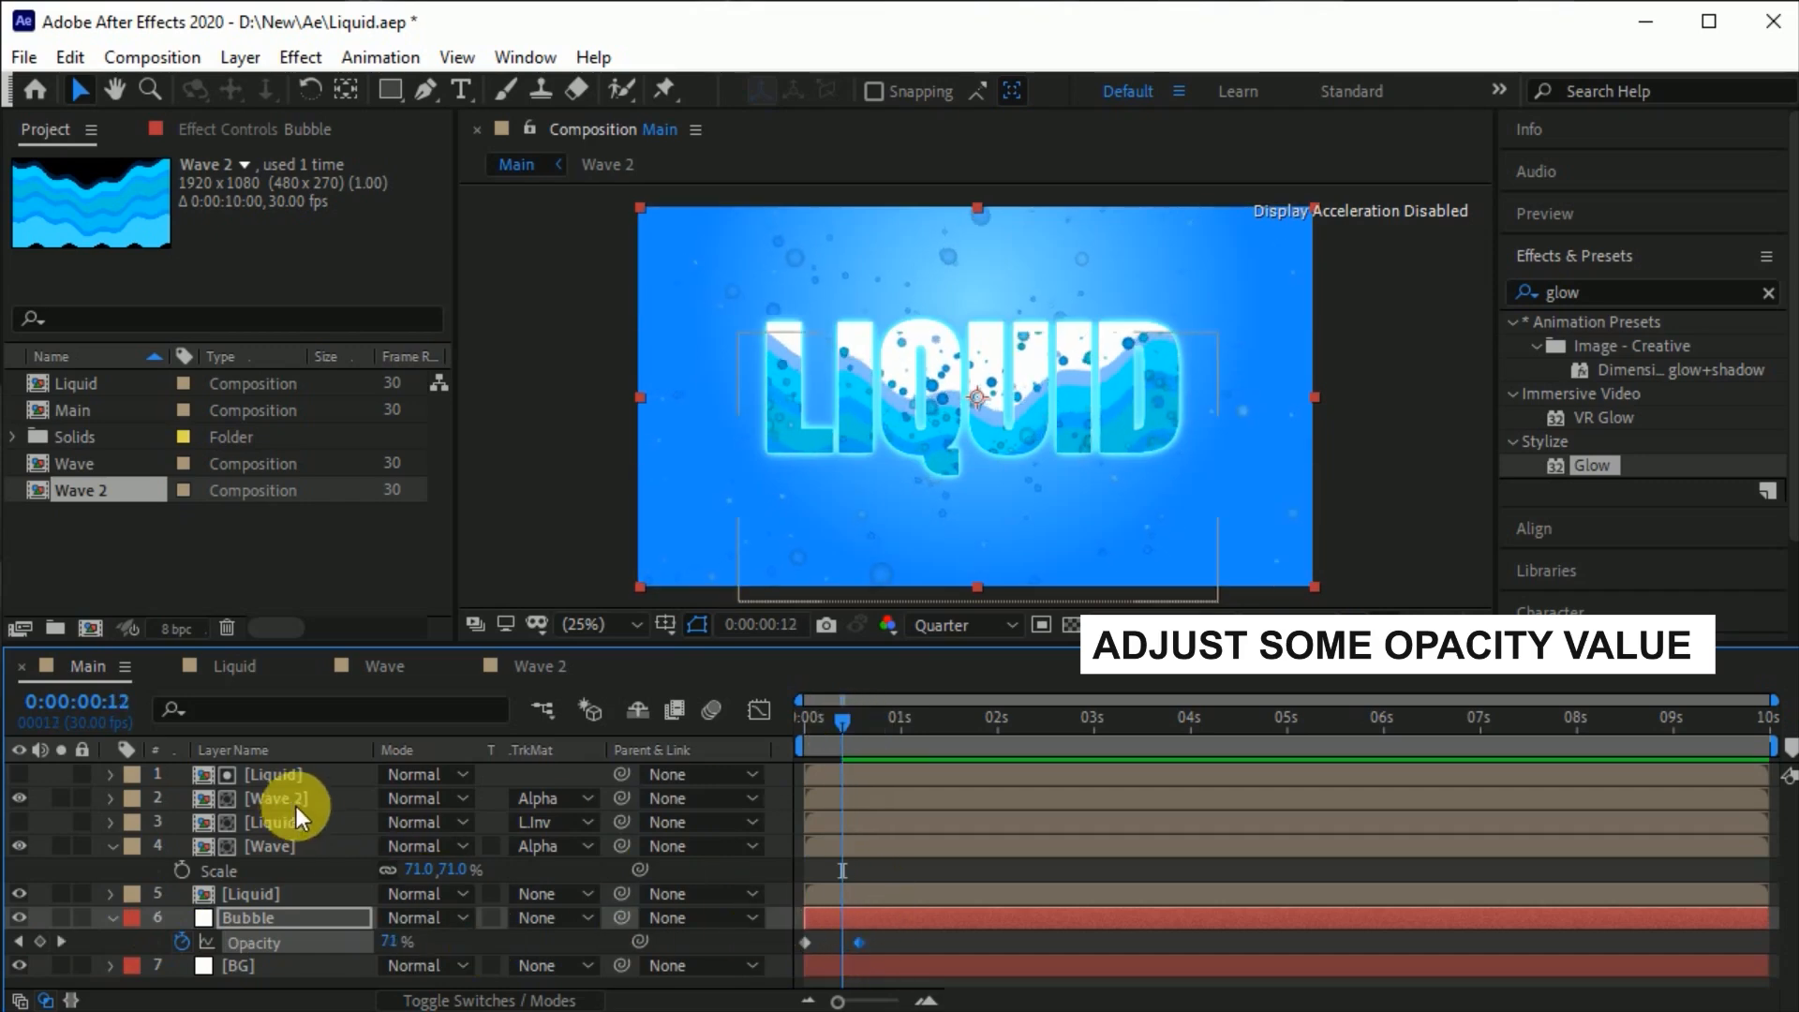
# Keyframe the Wave 2 layer's Opacity from 0% just after the start of the timeline to 100% at 0:00:01:04.
pyautogui.click(282, 798)
pyautogui.hotkey('alt', 'shift', 't')
pyautogui.moveTo(406, 824); pyautogui.dragTo(239, 824)
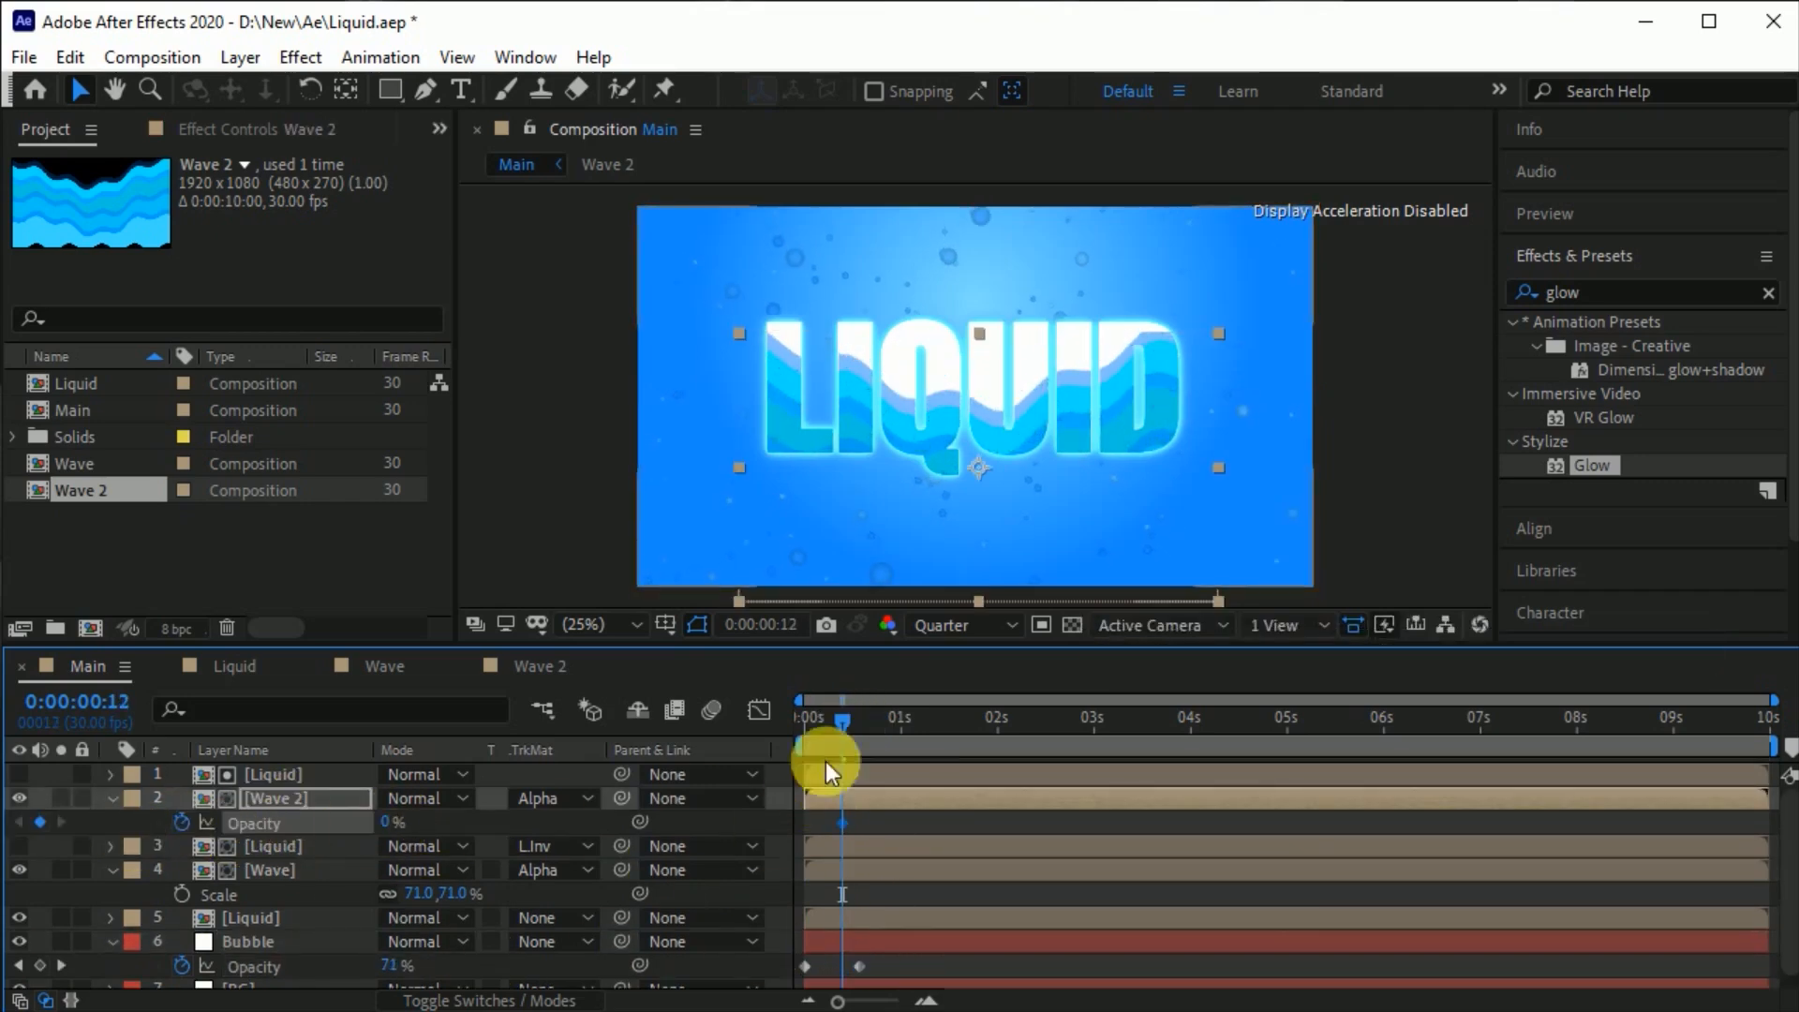
pyautogui.click(913, 722)
pyautogui.moveTo(391, 822); pyautogui.dragTo(714, 819)
pyautogui.click(814, 824)
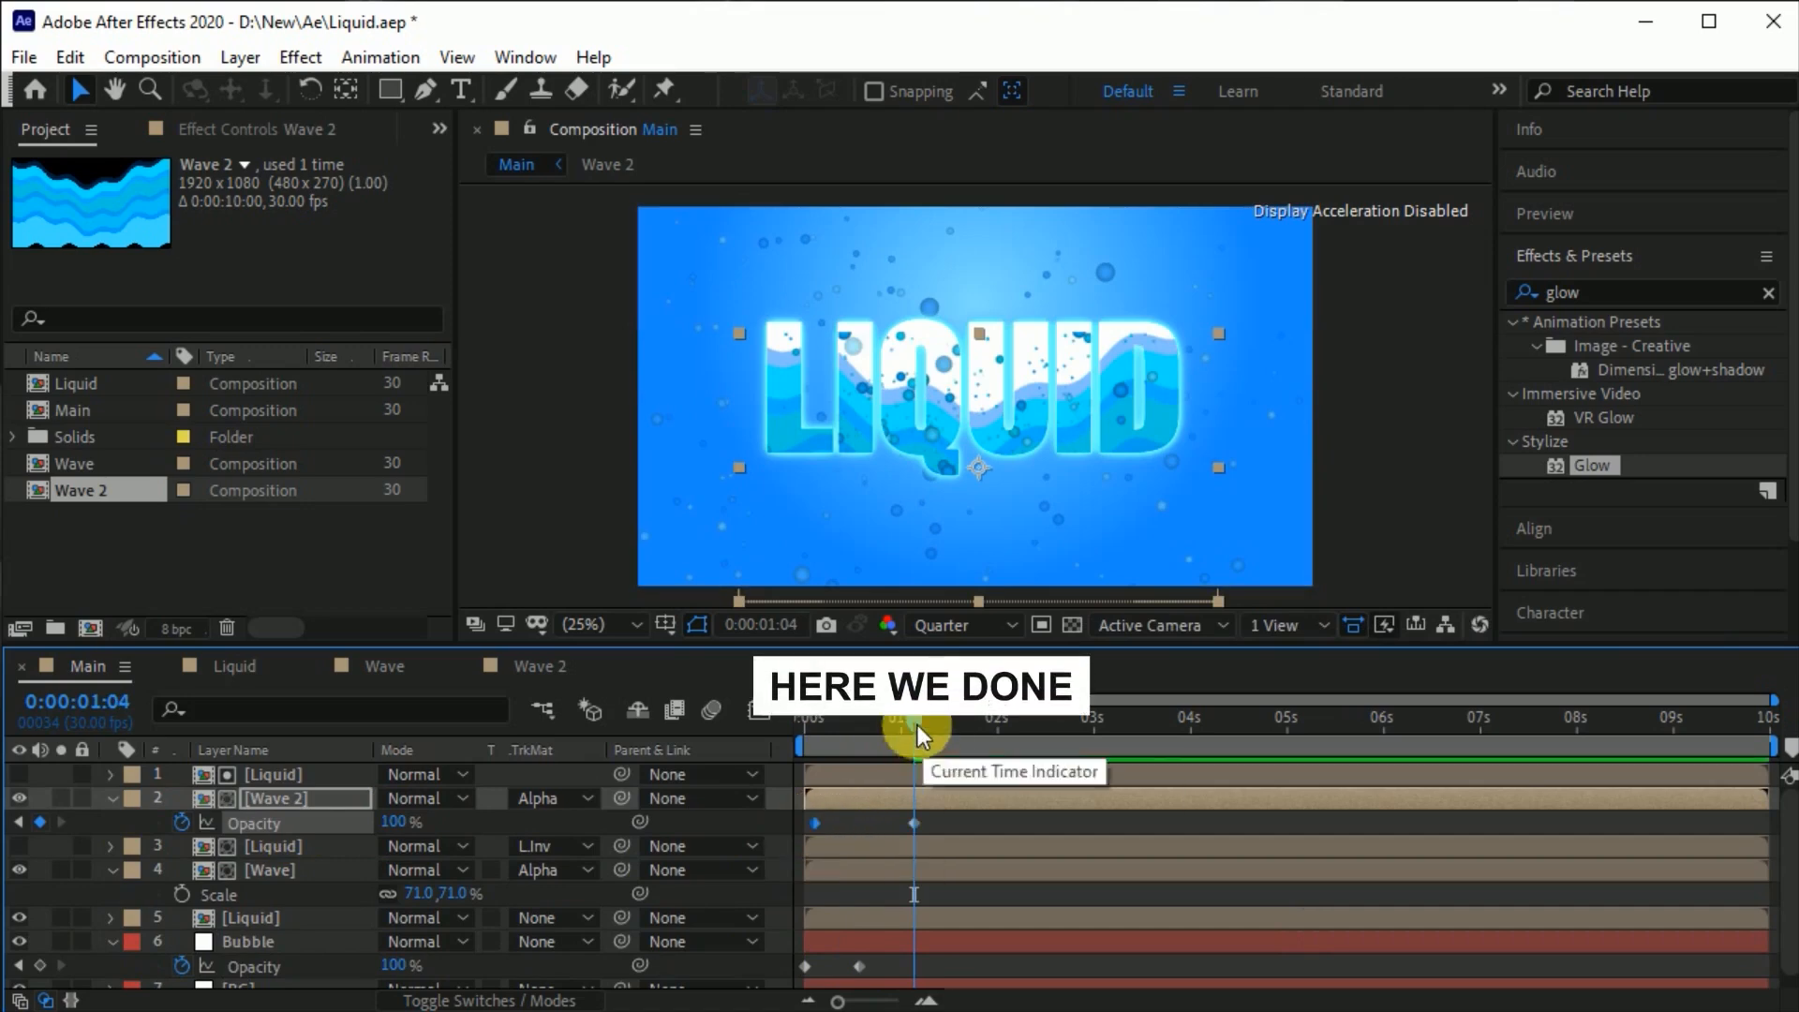
# Preview the bubble fade-in from the start of the Main composition and return to the first frame.
pyautogui.click(805, 729)
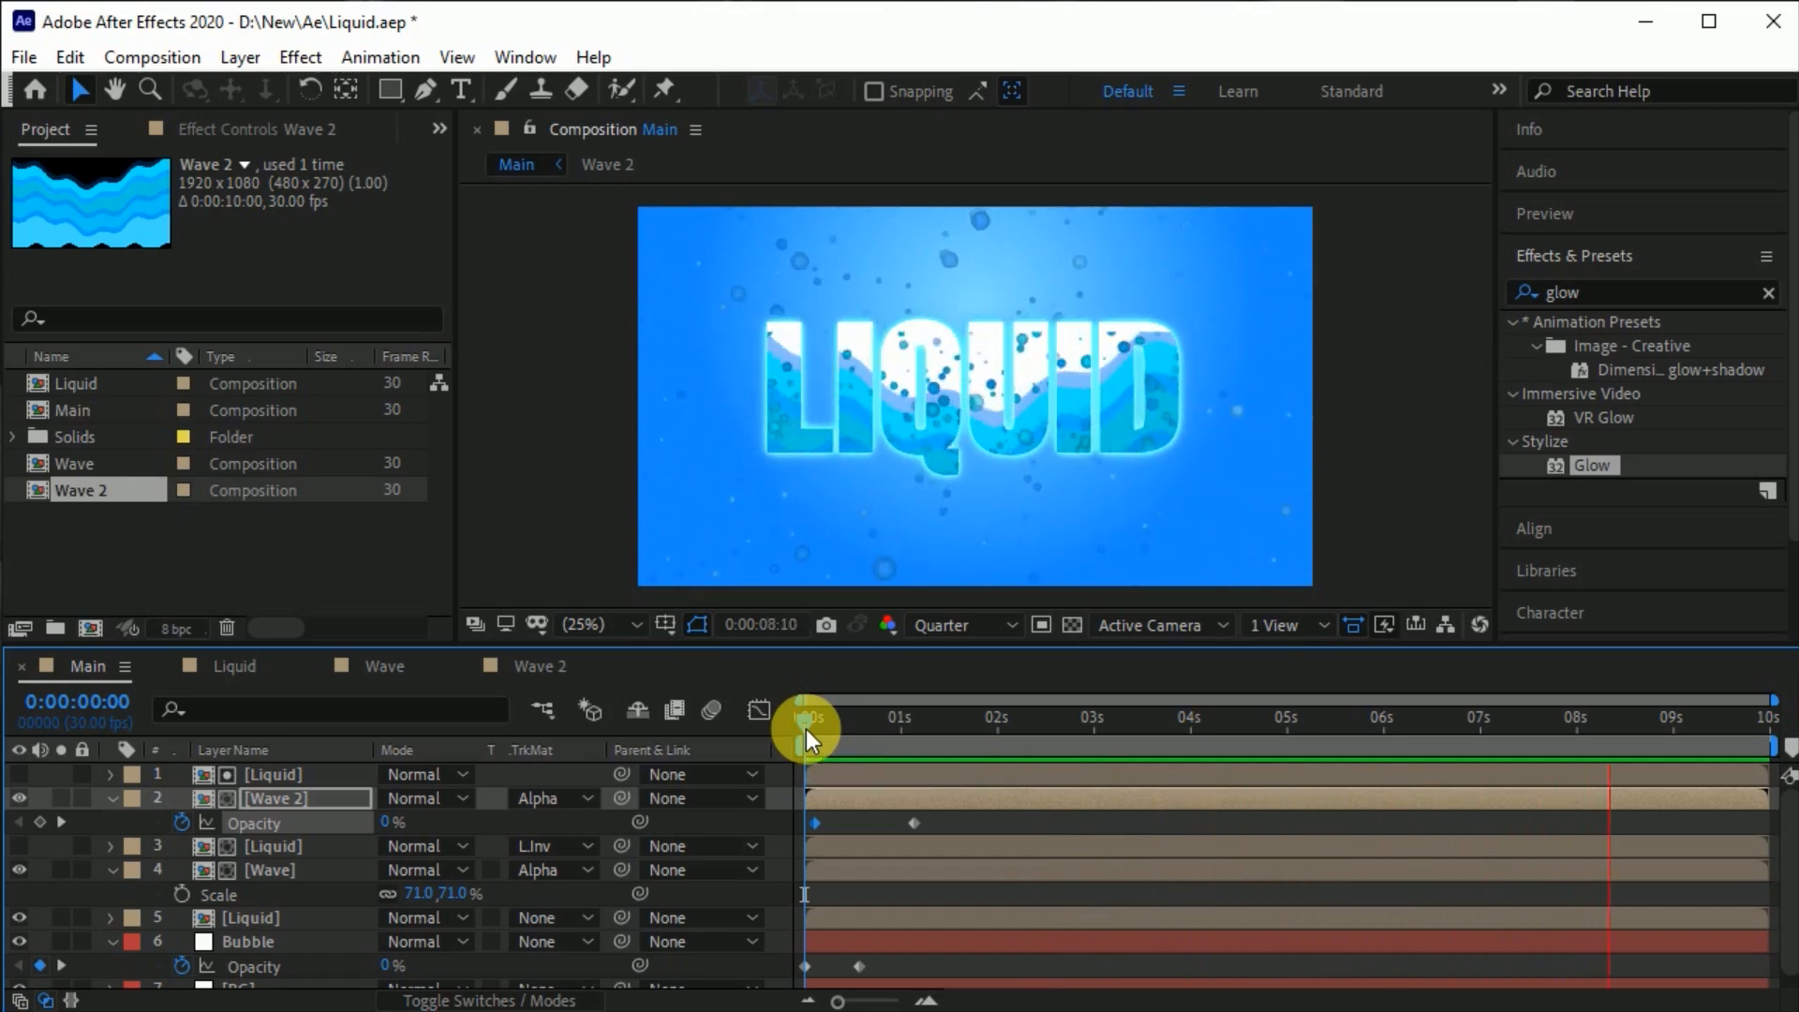
pyautogui.moveTo(806, 729); pyautogui.dragTo(862, 723)
pyautogui.click(795, 738)
# Collapse the properties of all layers in the Main composition and clear the layer selection.
pyautogui.hotkey('ctrl', 'a')
pyautogui.hotkey('ctrl', '`')
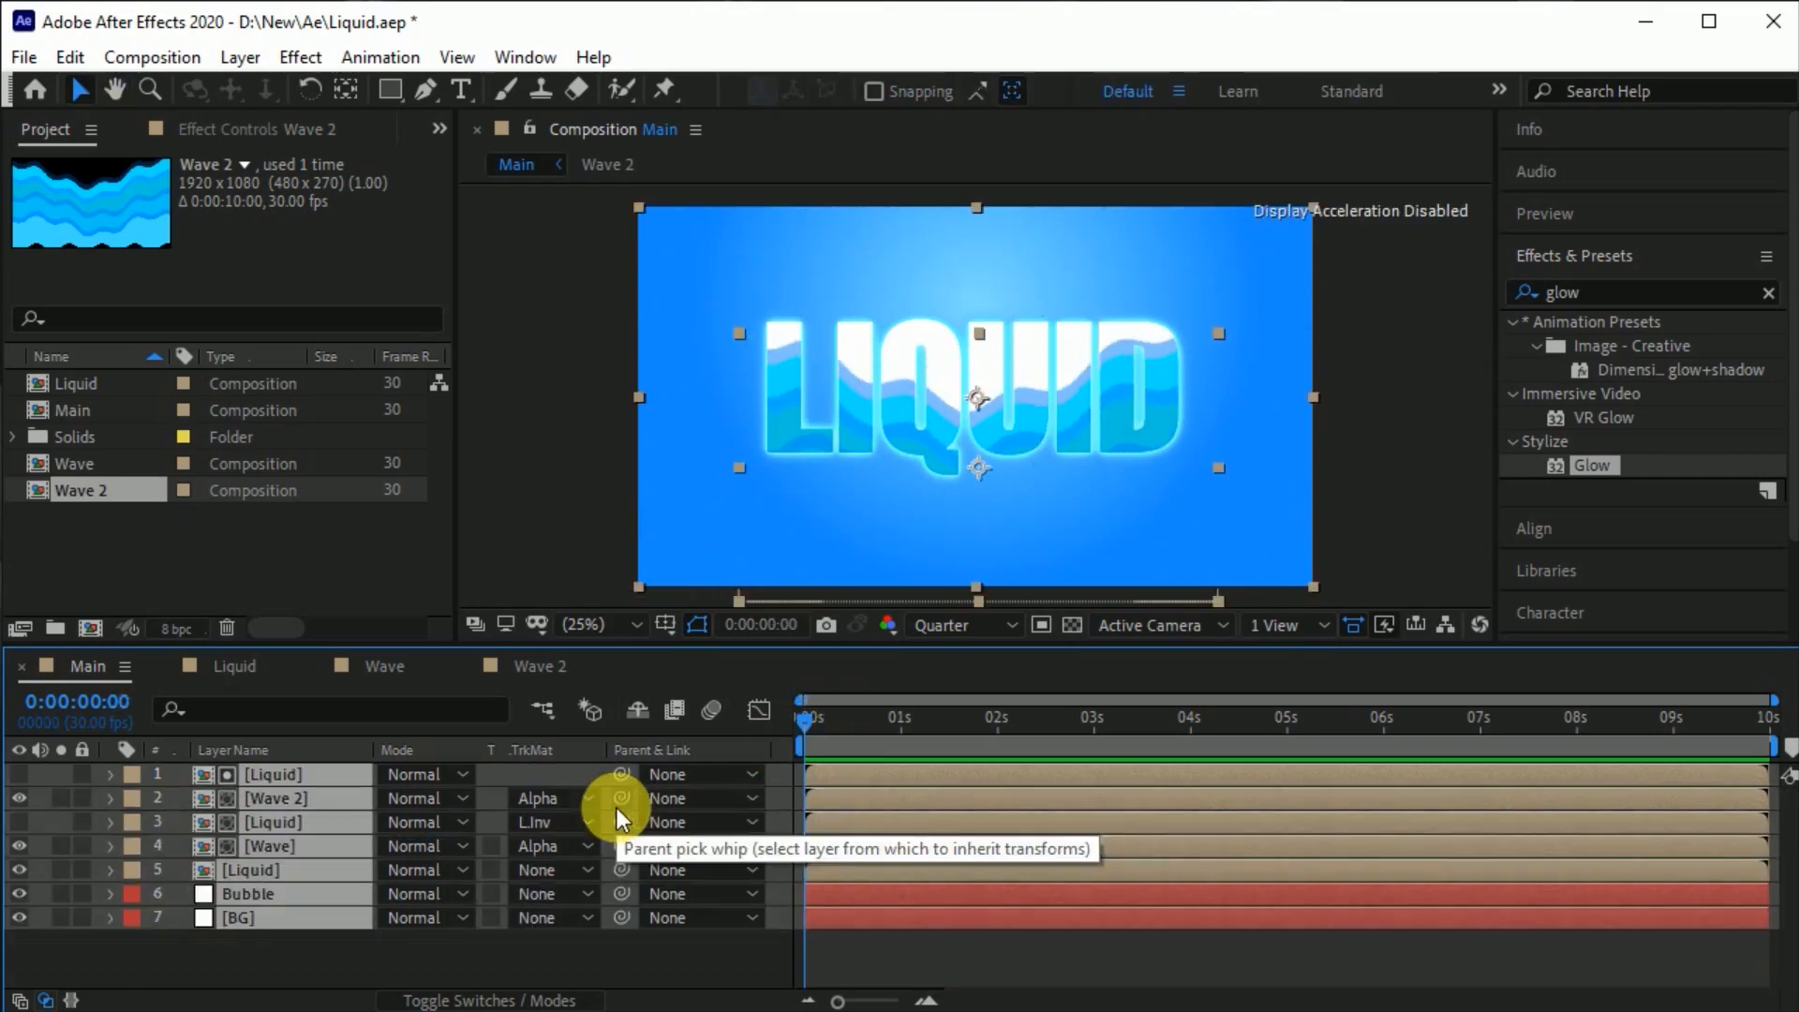
pyautogui.click(690, 958)
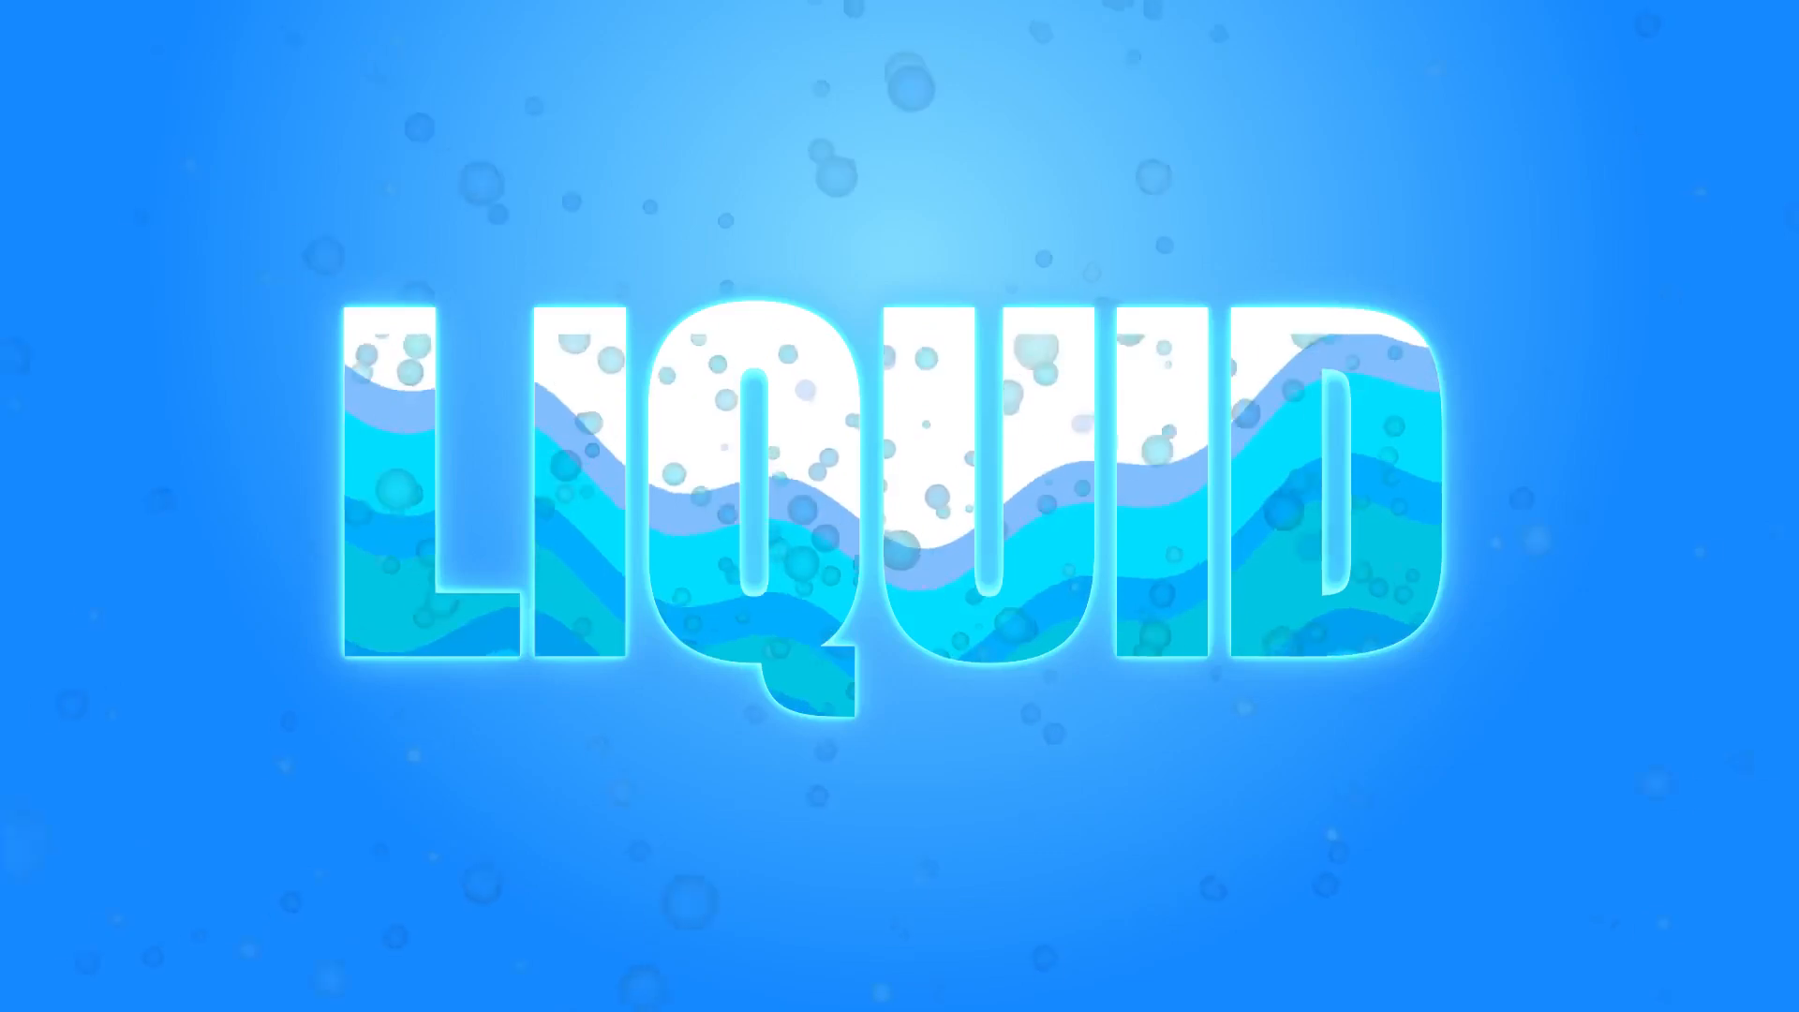